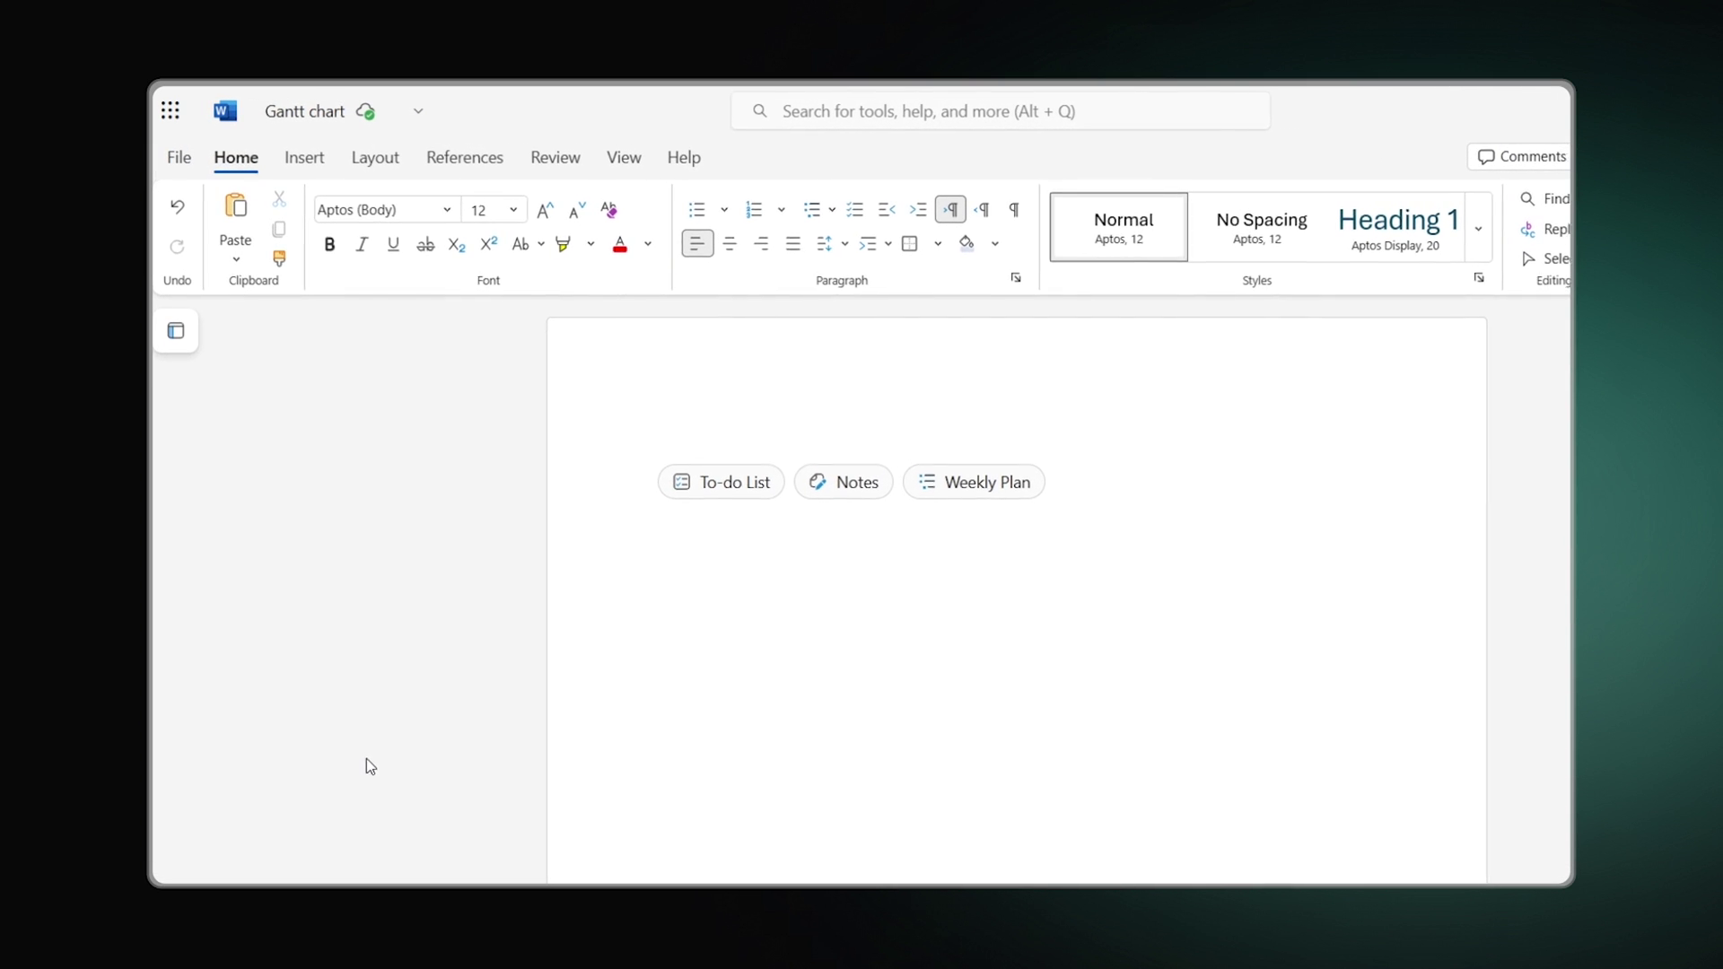
Step: Set the page to landscape orientation with narrow margins
{"action": "left_click", "coordinate": [361, 162]}
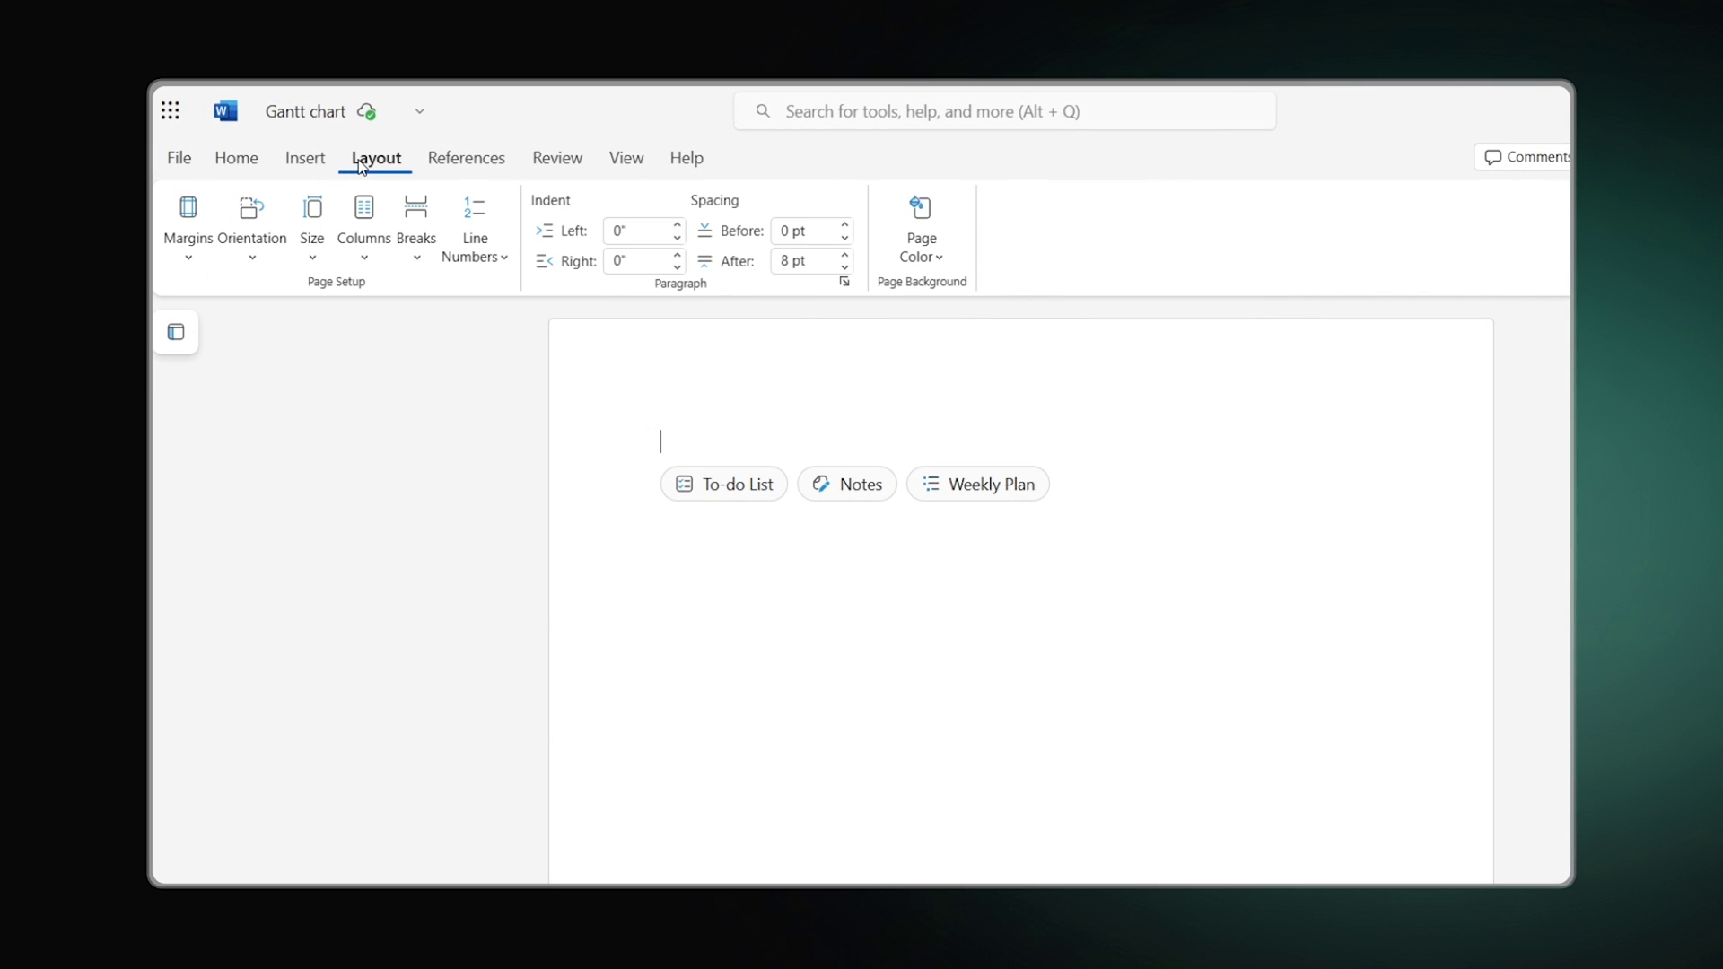
{"action": "left_click", "coordinate": [256, 260]}
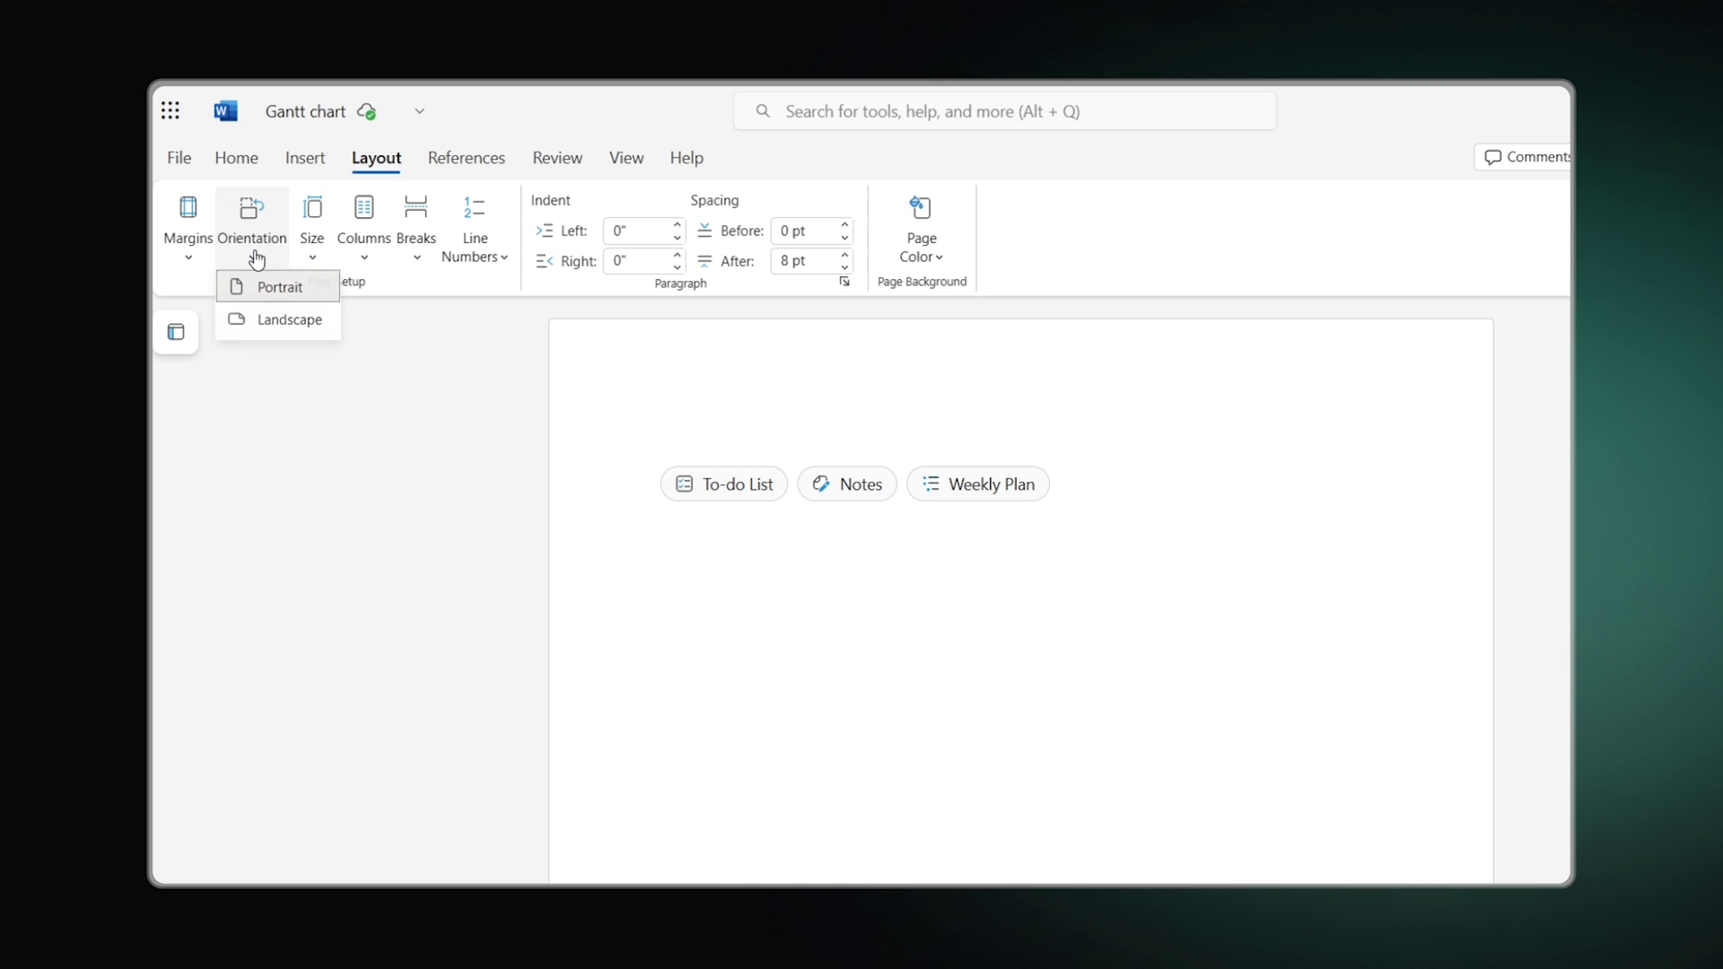
{"action": "left_click", "coordinate": [274, 323]}
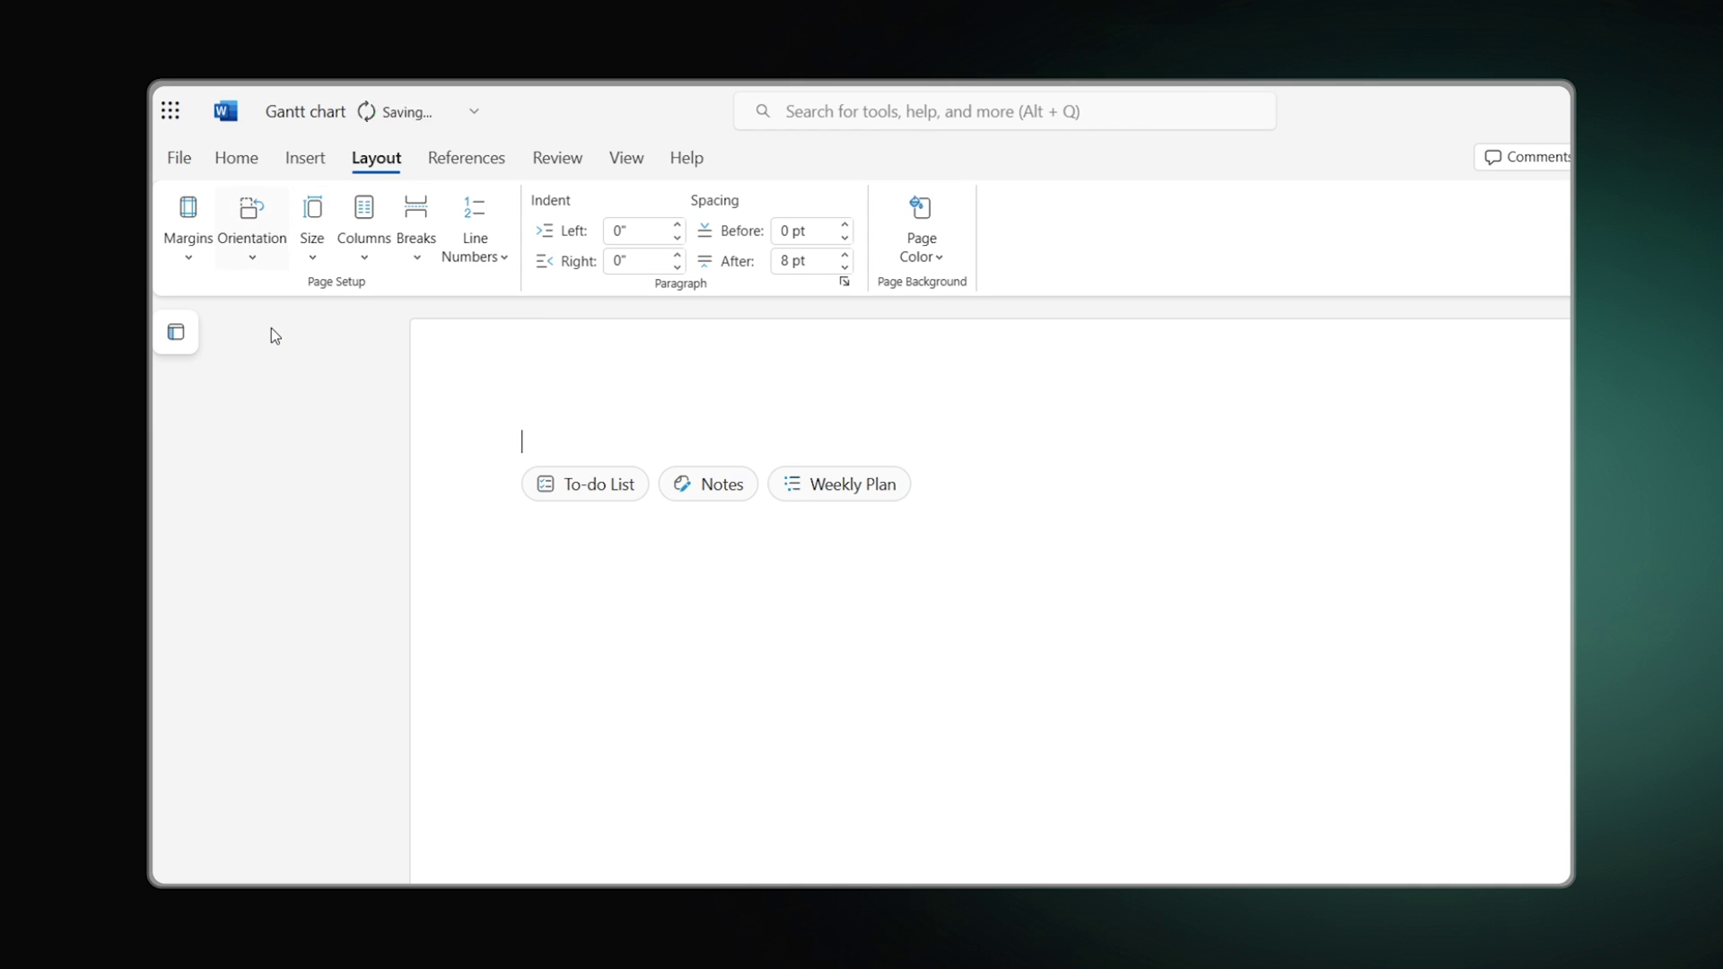
{"action": "left_click", "coordinate": [190, 258]}
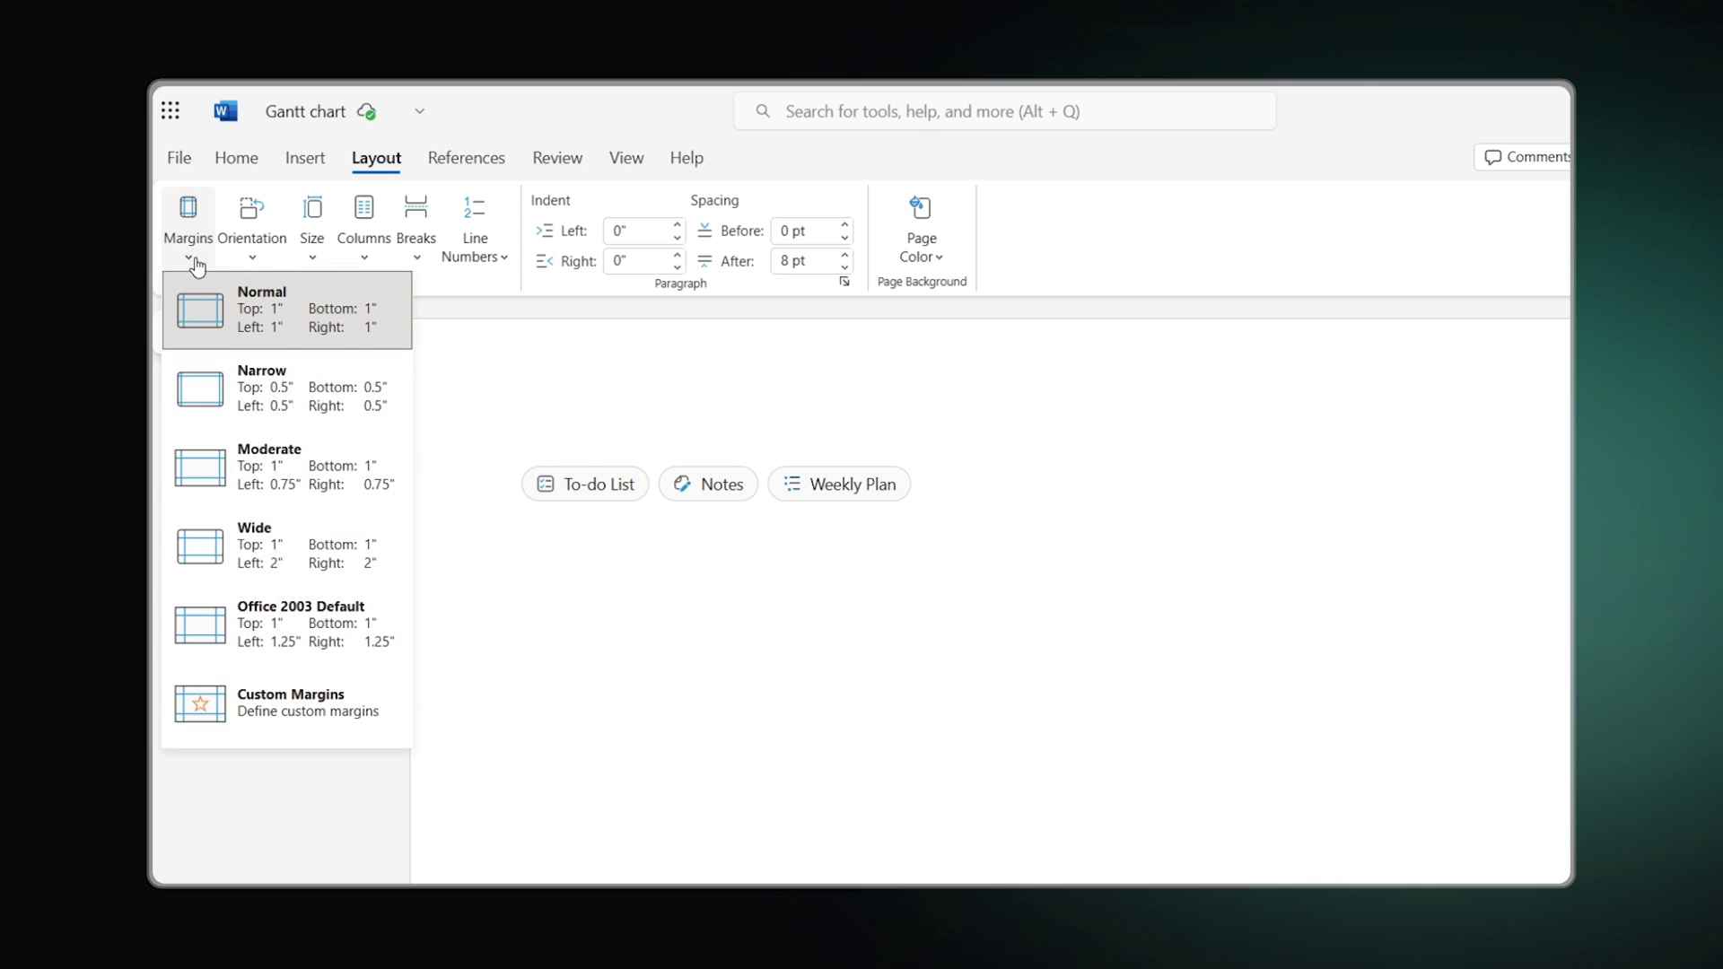
{"action": "left_click", "coordinate": [261, 395]}
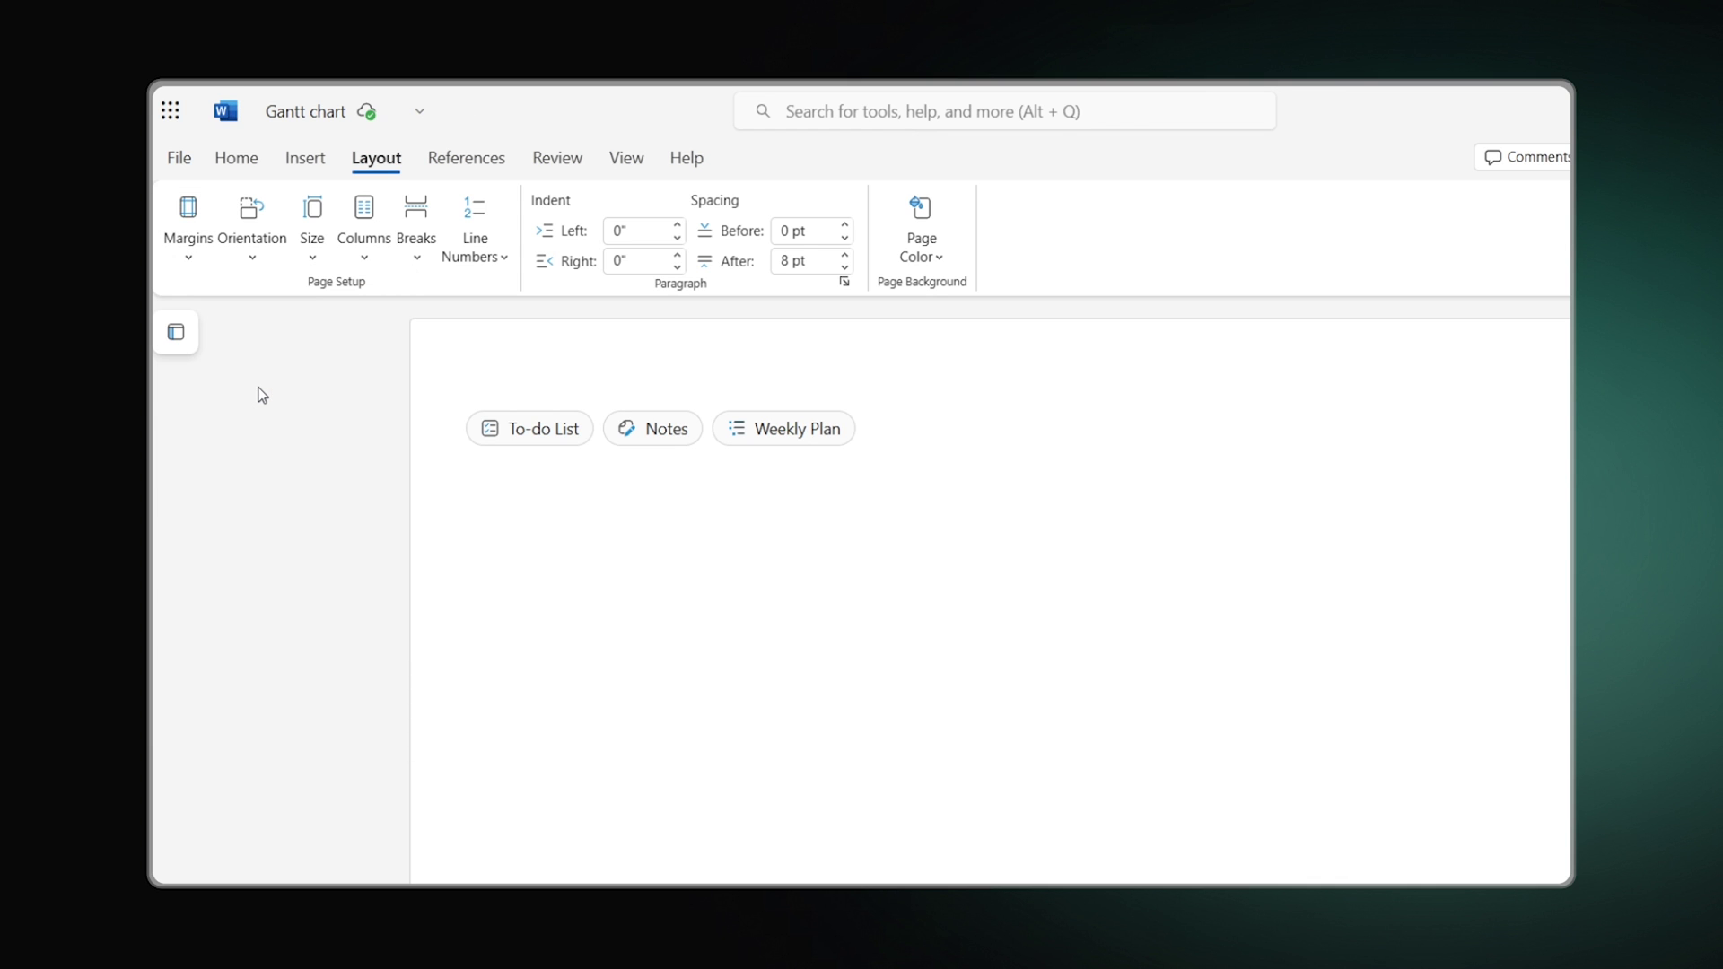
Step: Add the centred title 'Small Business Marketing Plan' and start a new line below it
{"action": "type", "text": "Small B"}
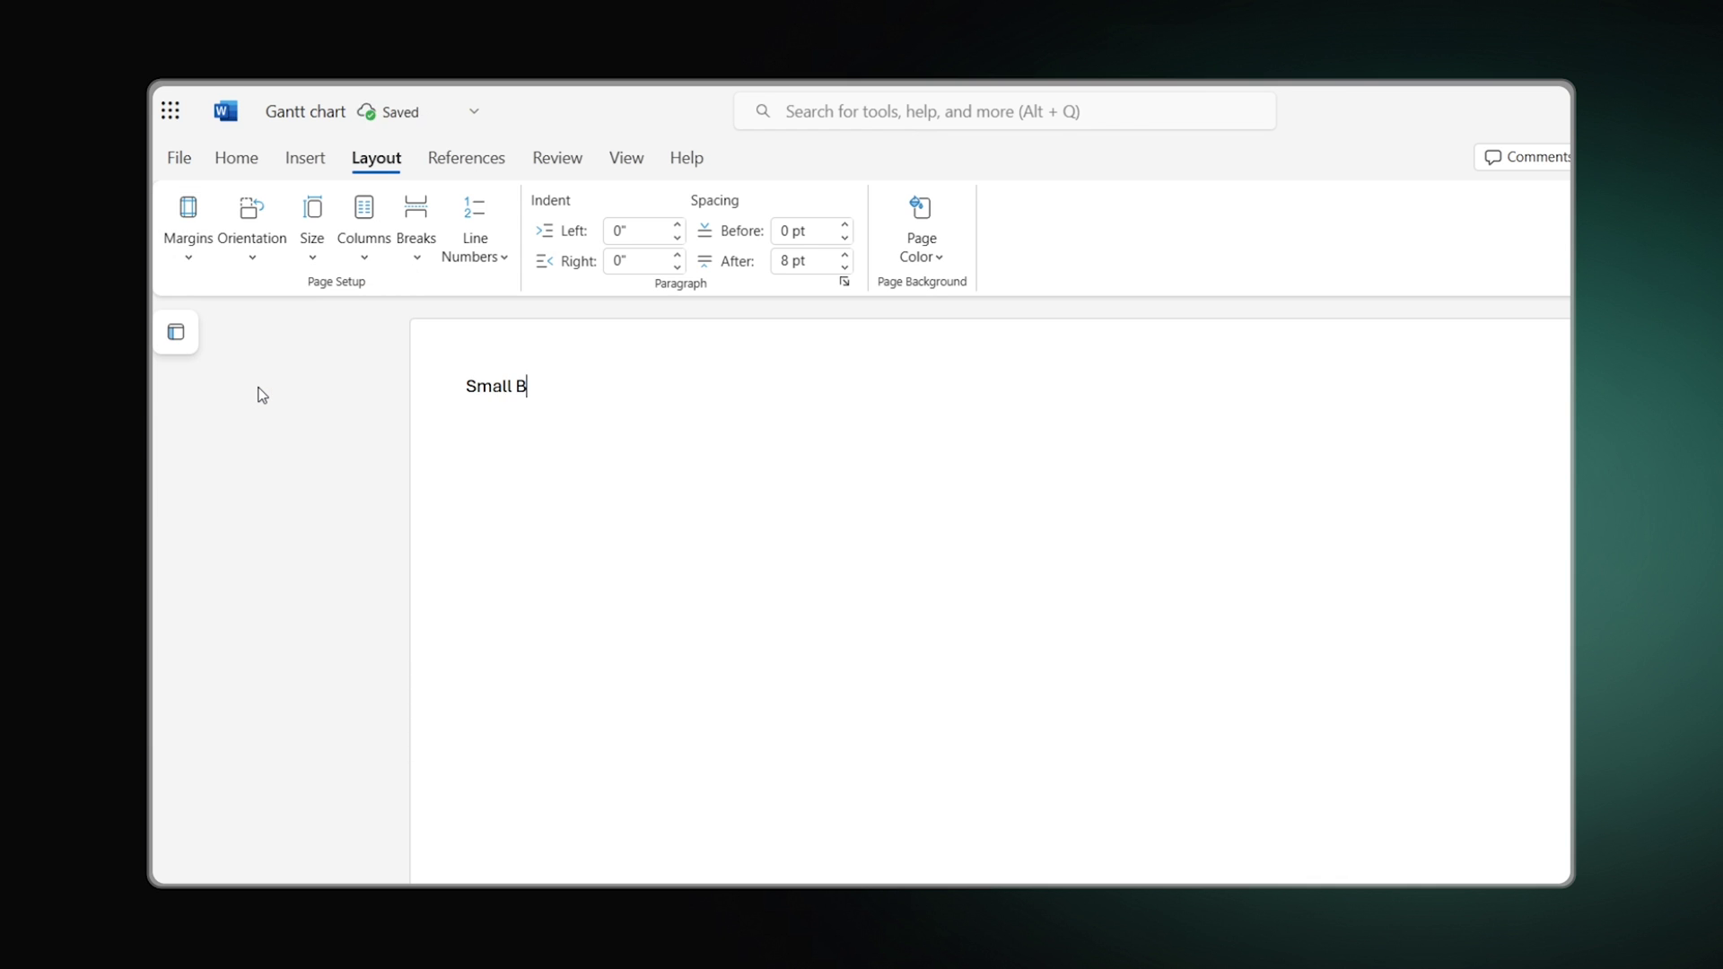
{"action": "type", "text": "usiness Marketing Plan"}
{"action": "left_click", "coordinate": [236, 158]}
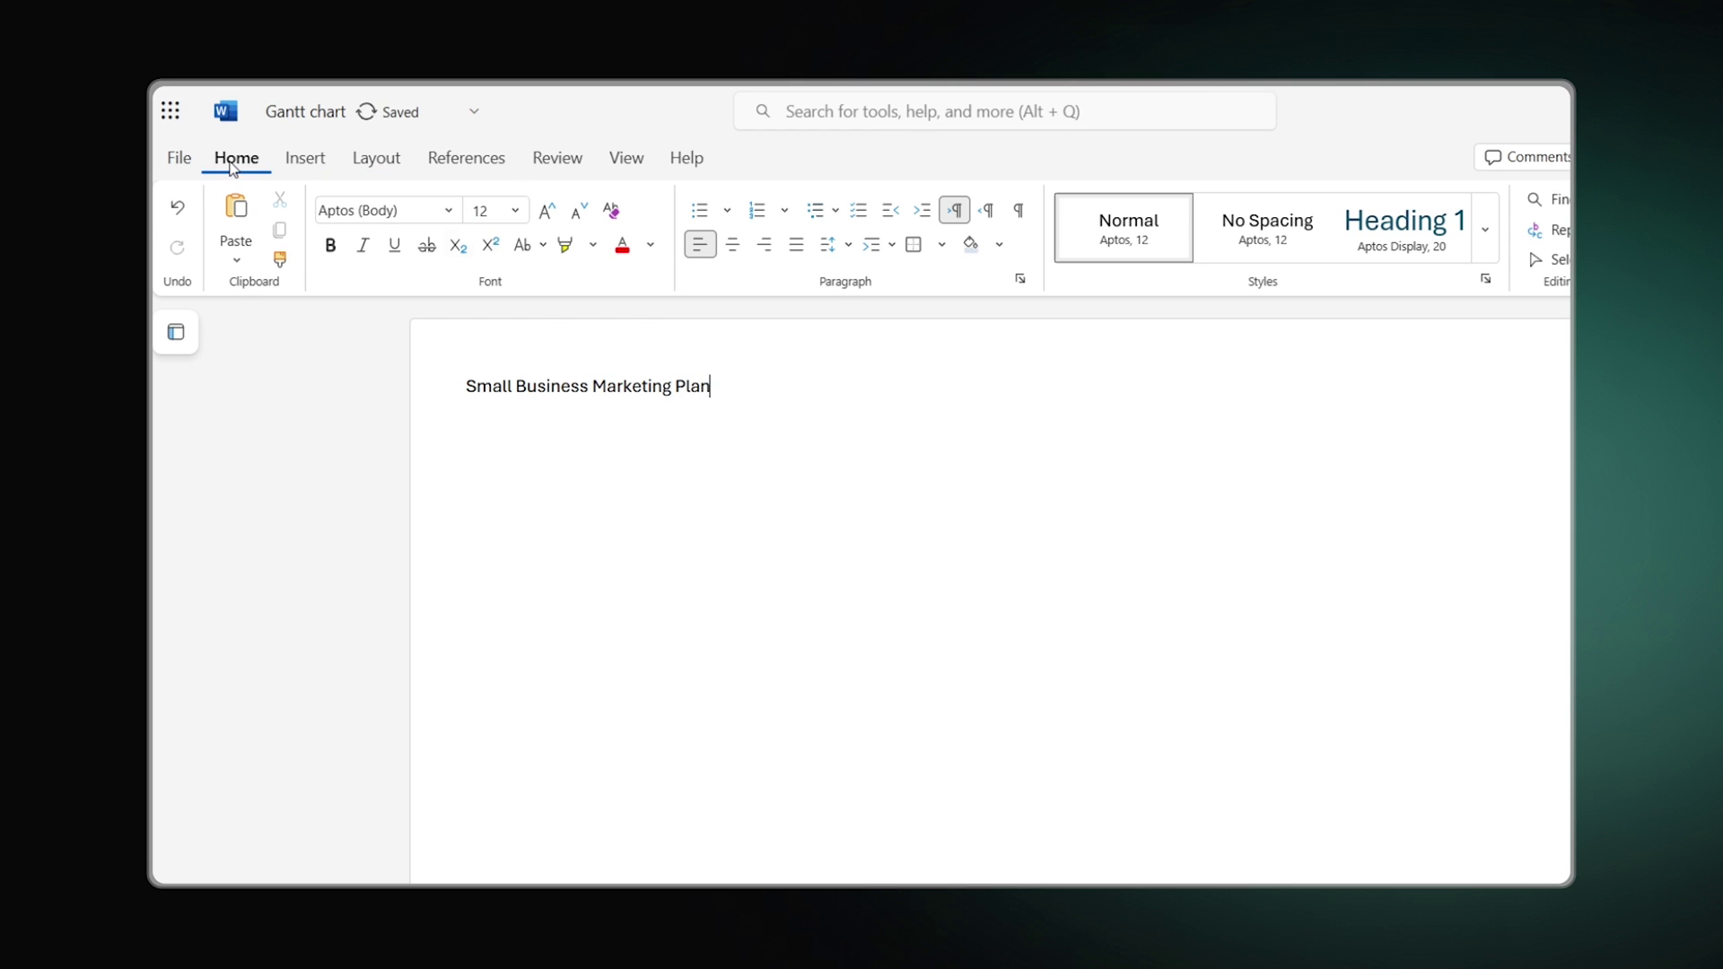
{"action": "left_click", "coordinate": [732, 244]}
{"action": "key", "text": "Return"}
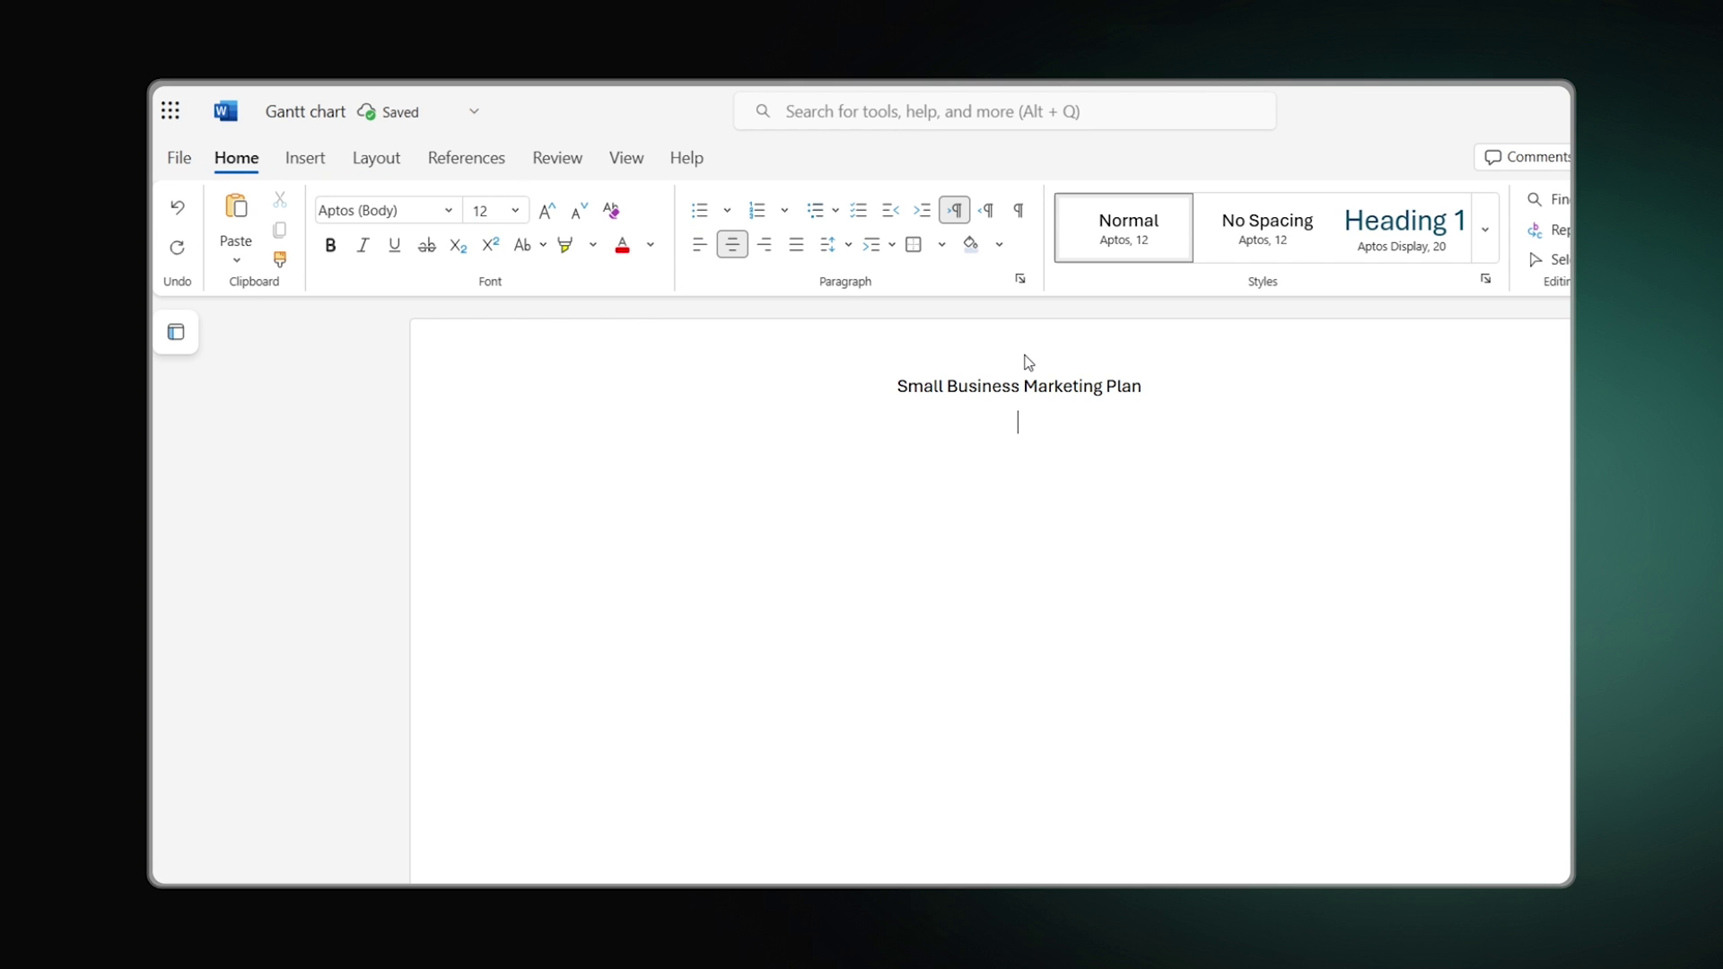
{"action": "left_click", "coordinate": [305, 159]}
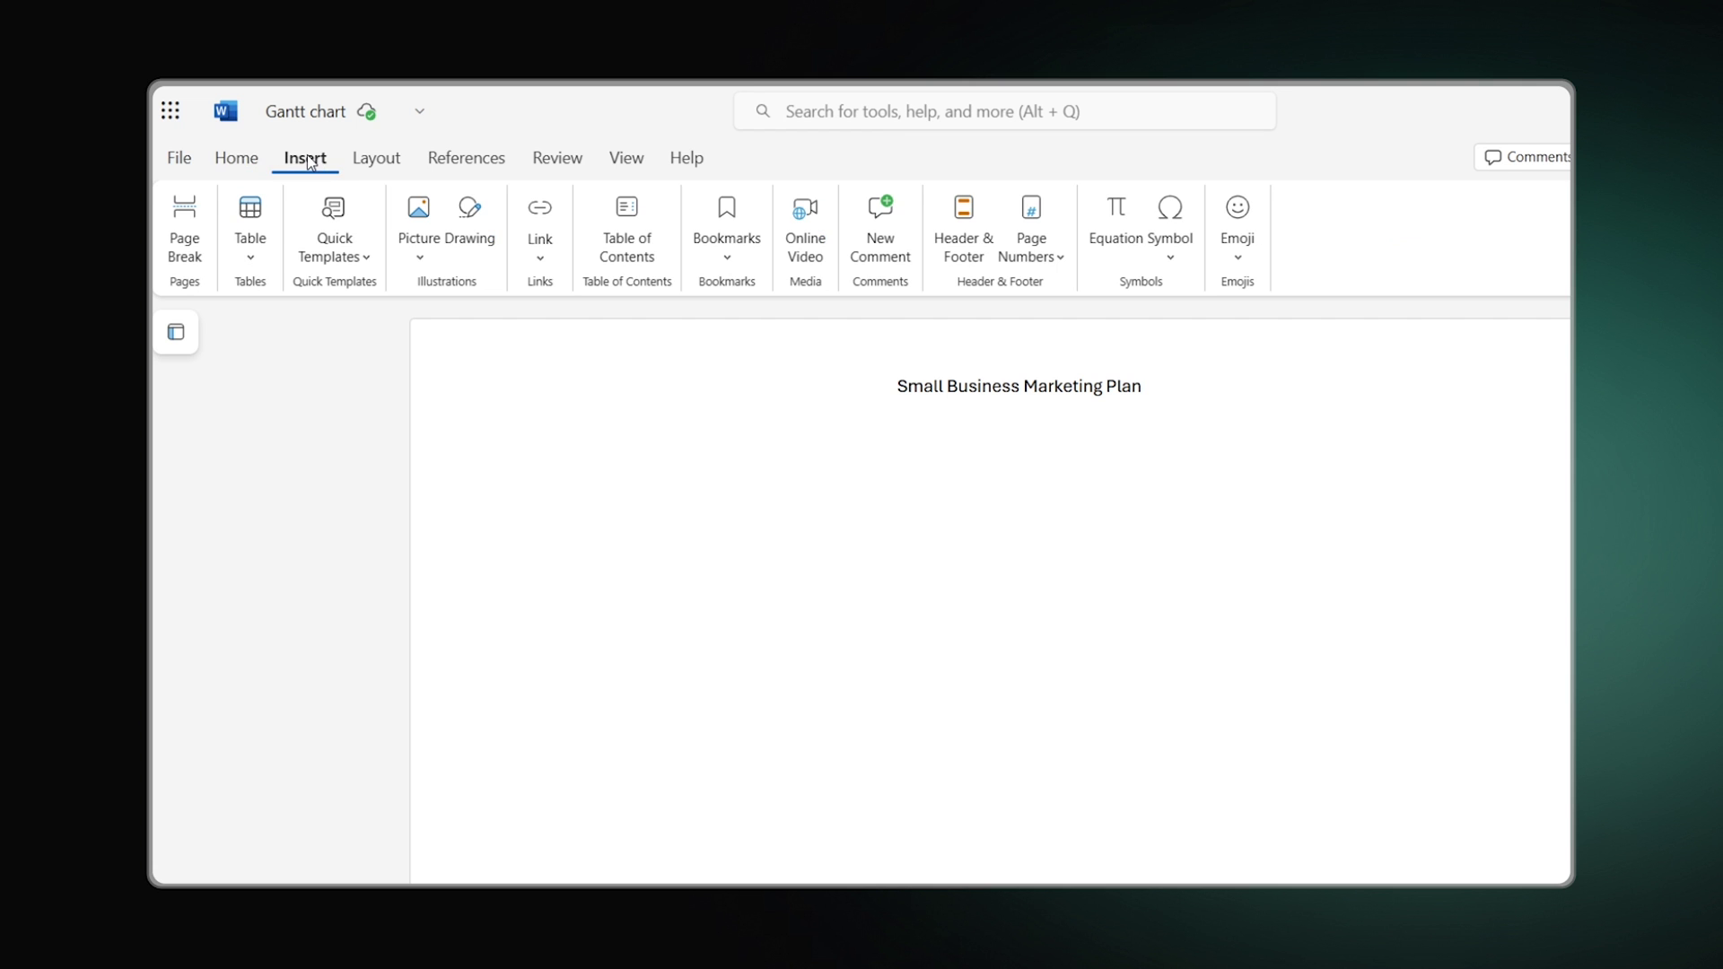
Step: Insert a custom table of 35 columns and 9 rows below the title
{"action": "left_click", "coordinate": [250, 258]}
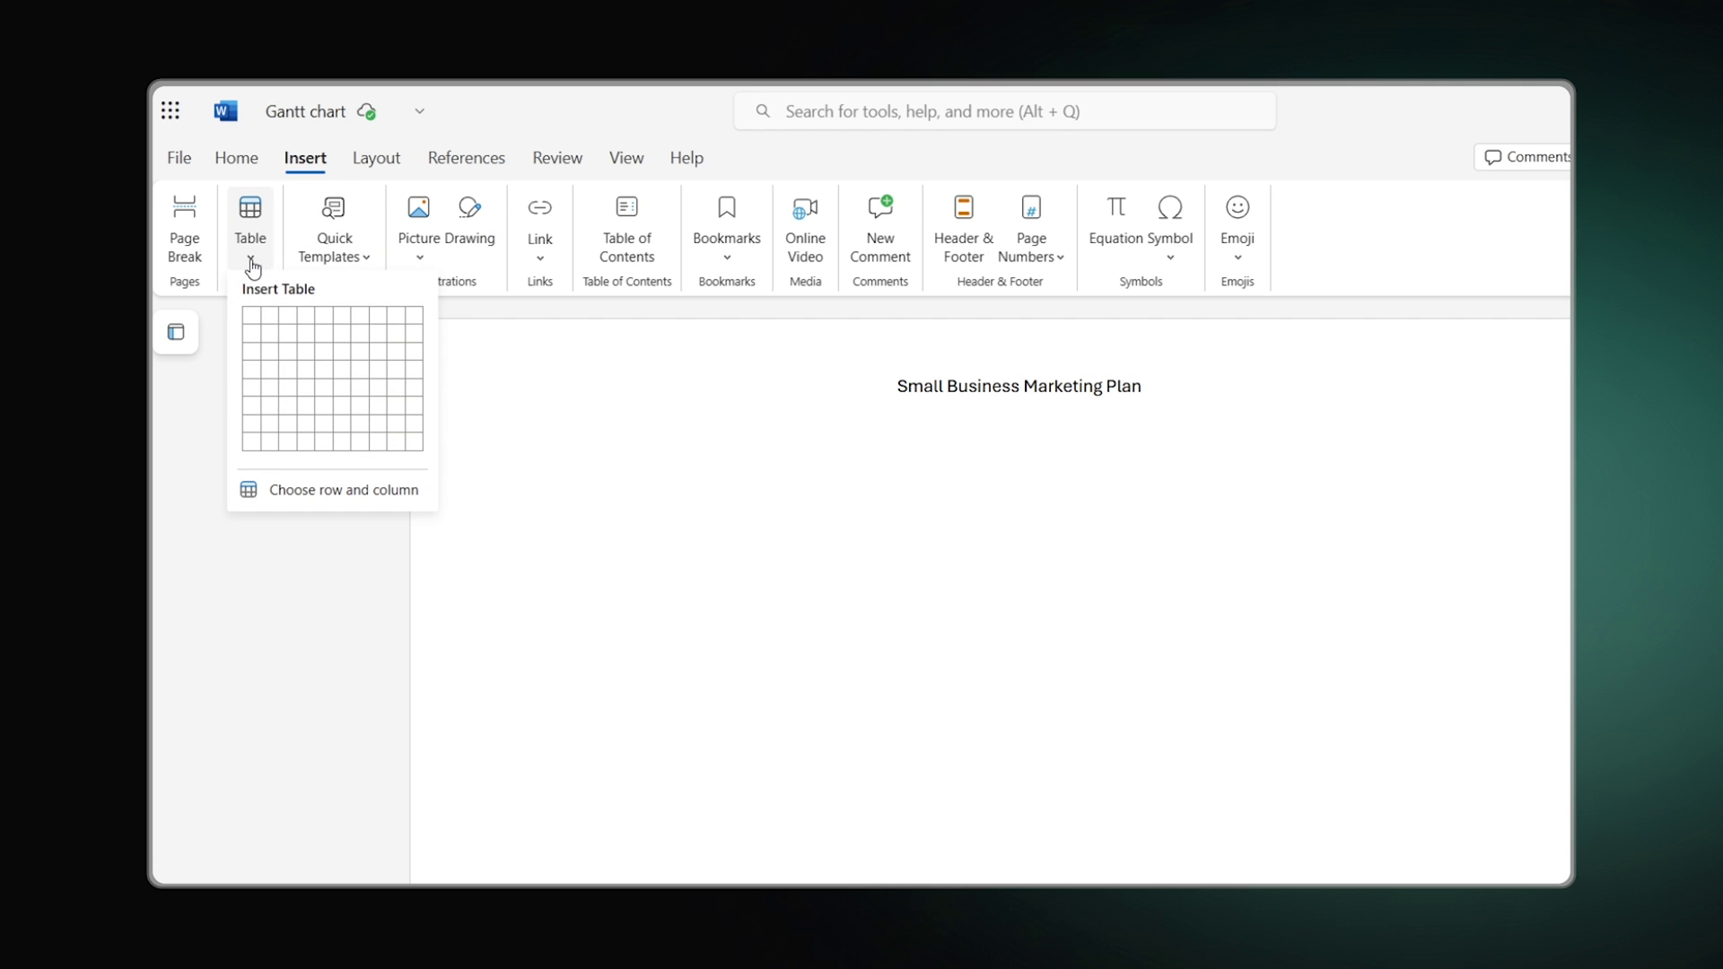
{"action": "left_click", "coordinate": [390, 492]}
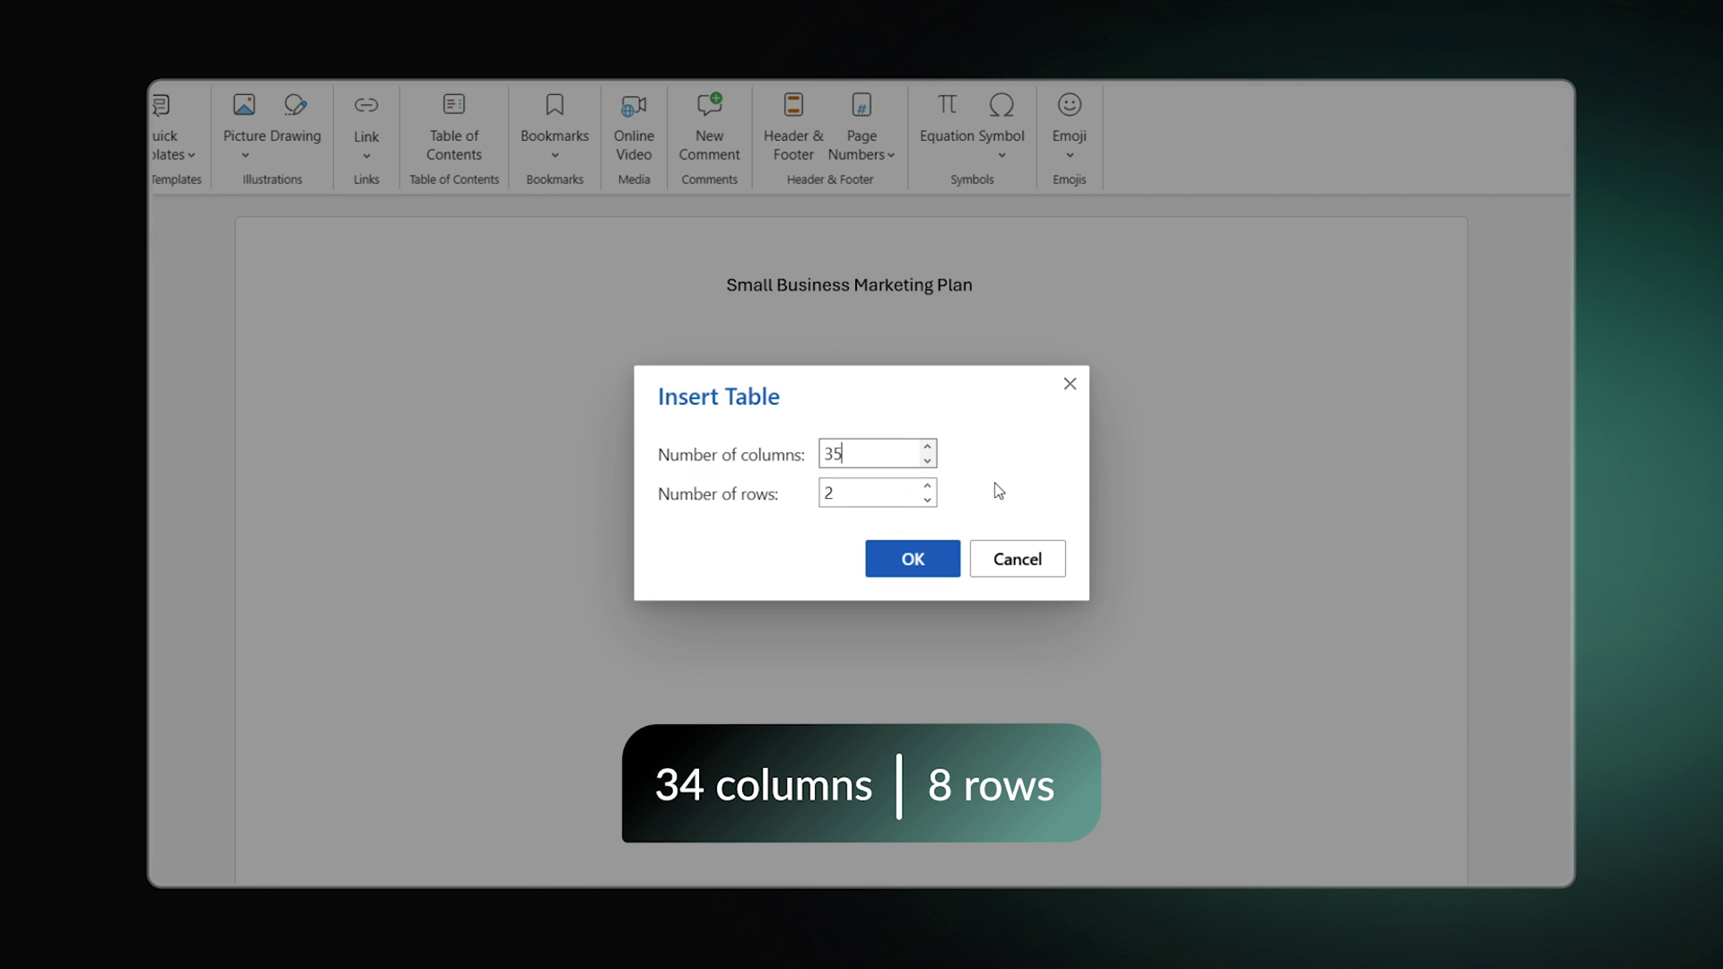
{"action": "key", "text": "Tab"}
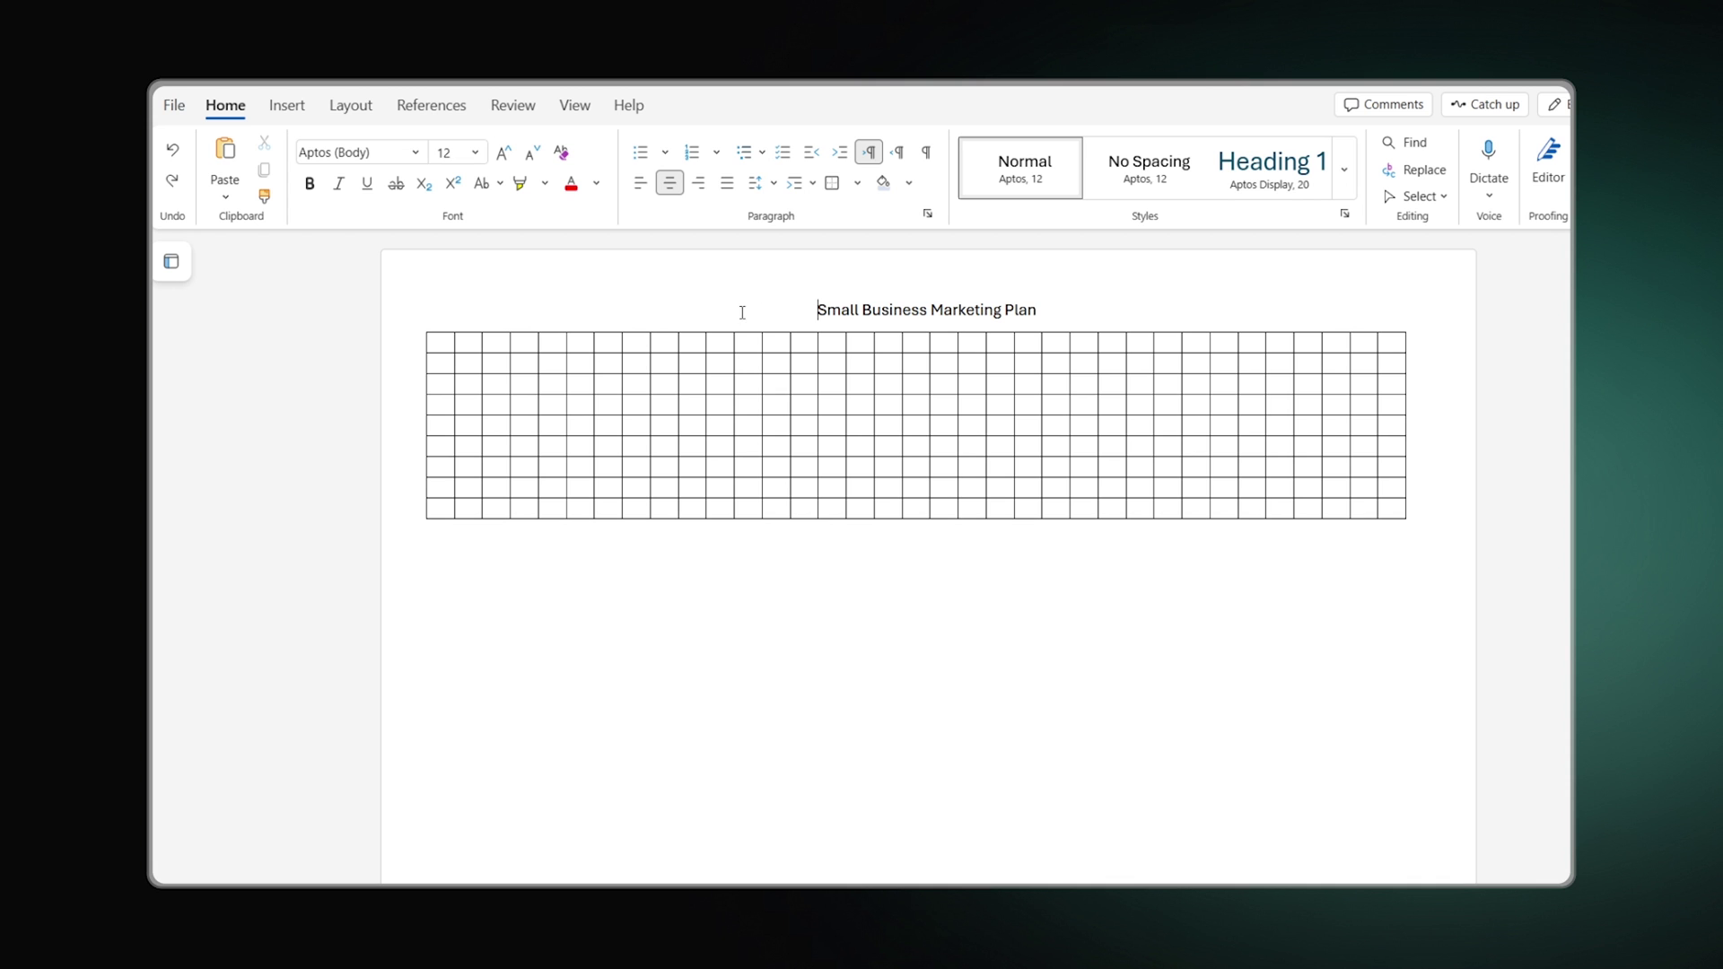
Step: Set the height of all table rows to 0.6"
{"action": "left_click", "coordinate": [415, 321]}
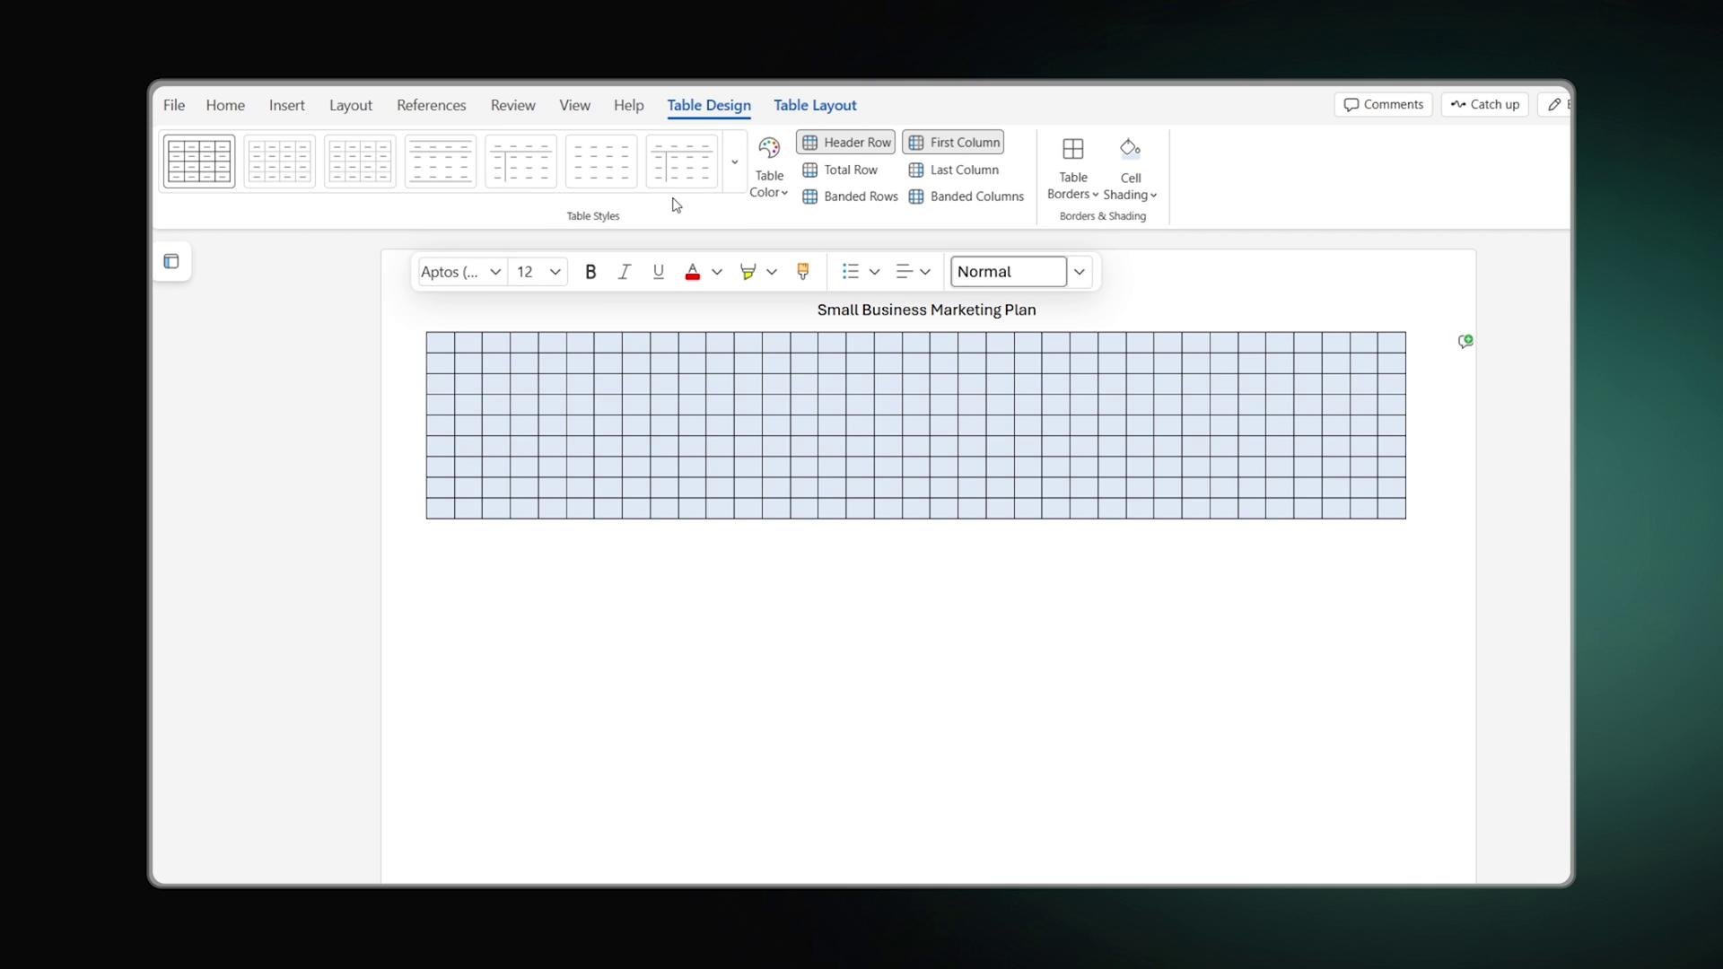
{"action": "left_click", "coordinate": [795, 108]}
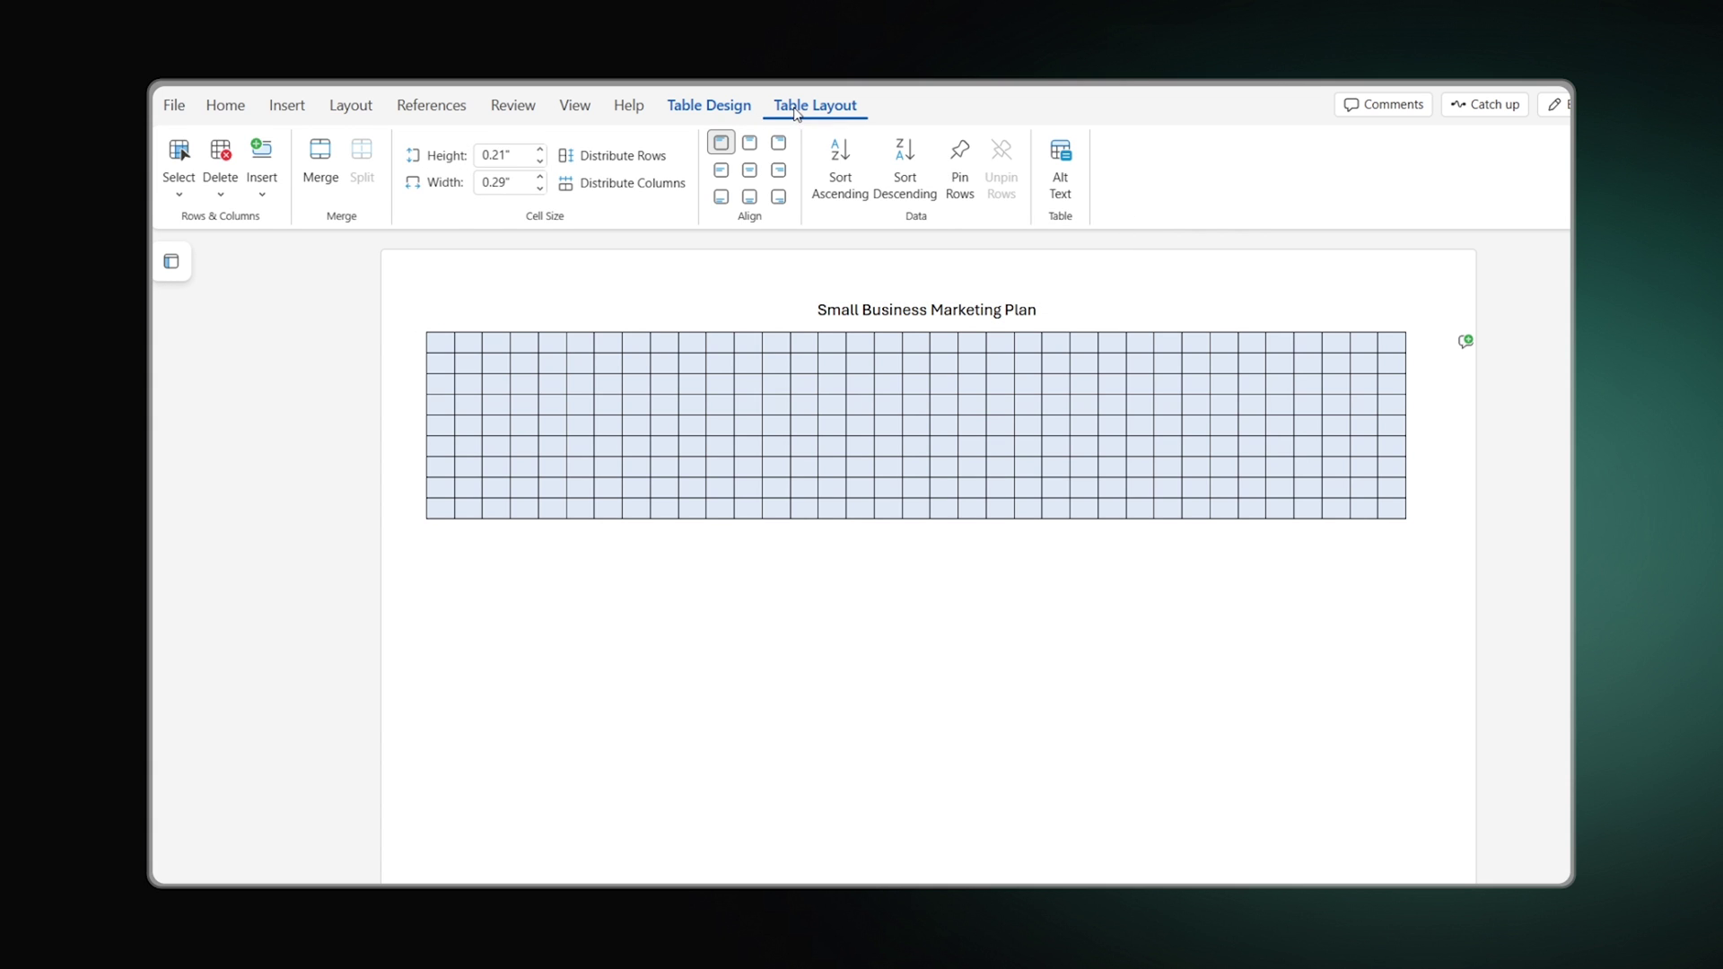
{"action": "left_click", "coordinate": [541, 150]}
{"action": "left_click", "coordinate": [541, 150]}
{"action": "left_click", "coordinate": [541, 150]}
{"action": "left_click", "coordinate": [541, 151]}
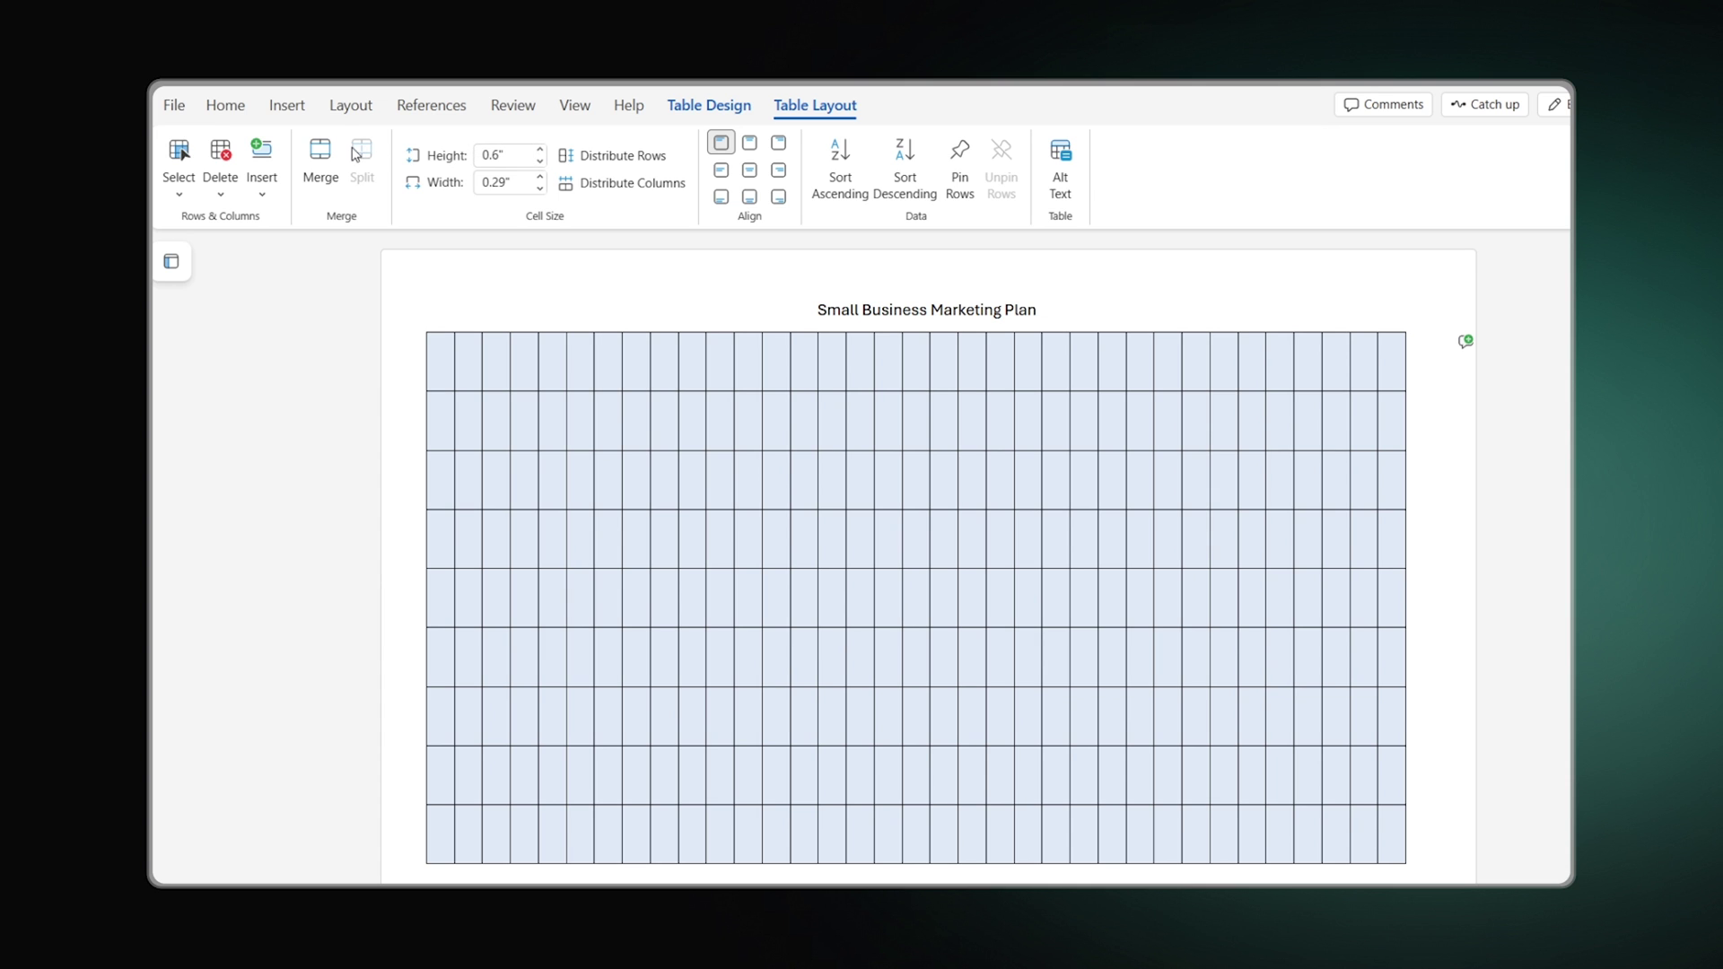
Step: Merge the first four cells of the top row into one cell
{"action": "left_click", "coordinate": [400, 304]}
{"action": "left_click_drag", "start_coordinate": [442, 358], "coordinate": [525, 359]}
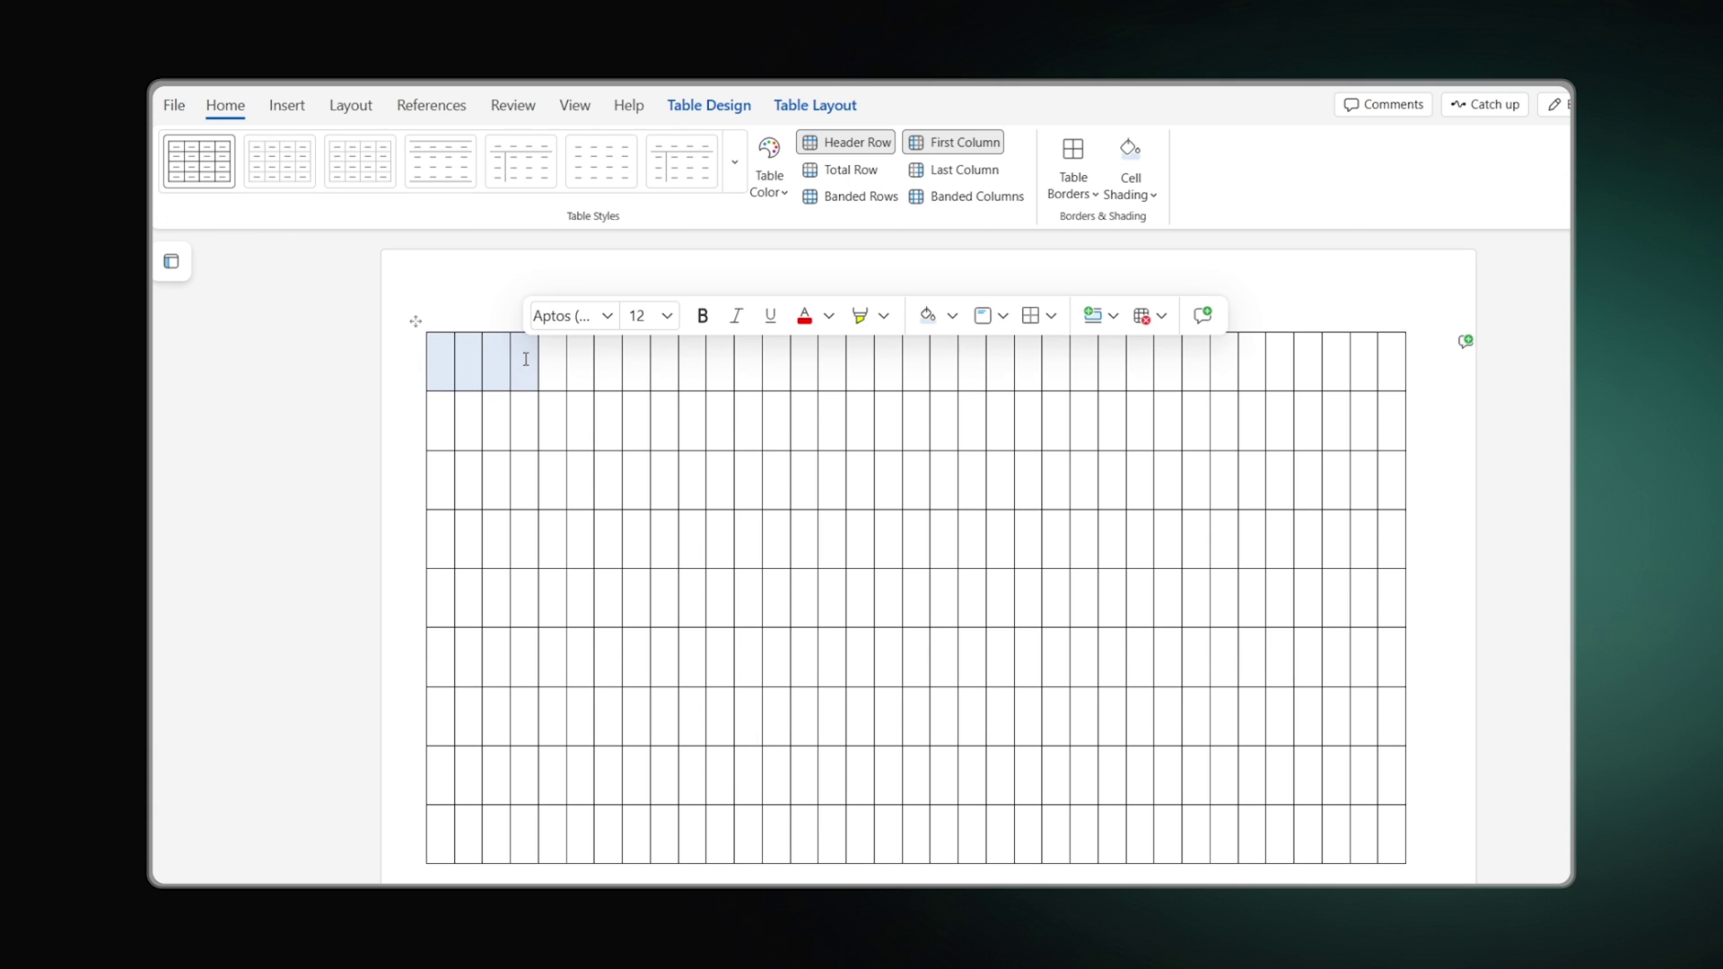
{"action": "left_click", "coordinate": [794, 106]}
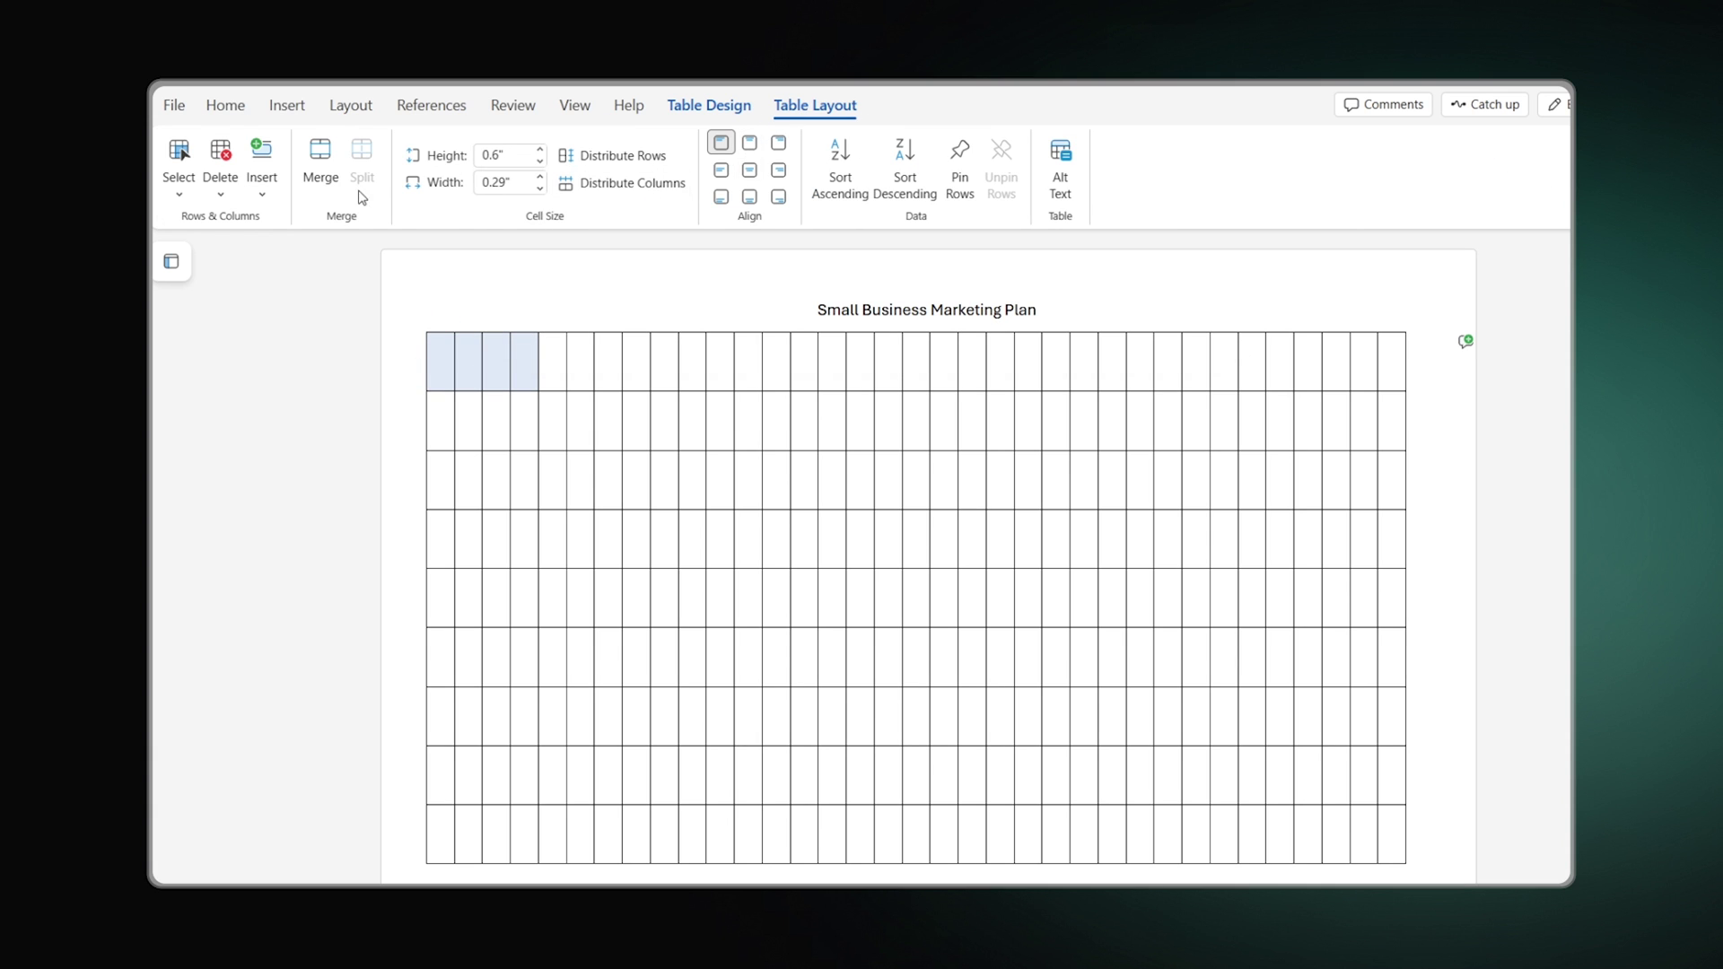
{"action": "left_click", "coordinate": [323, 175]}
Step: Merge the first four cells of every remaining row into a label cell
{"action": "left_click", "coordinate": [386, 275]}
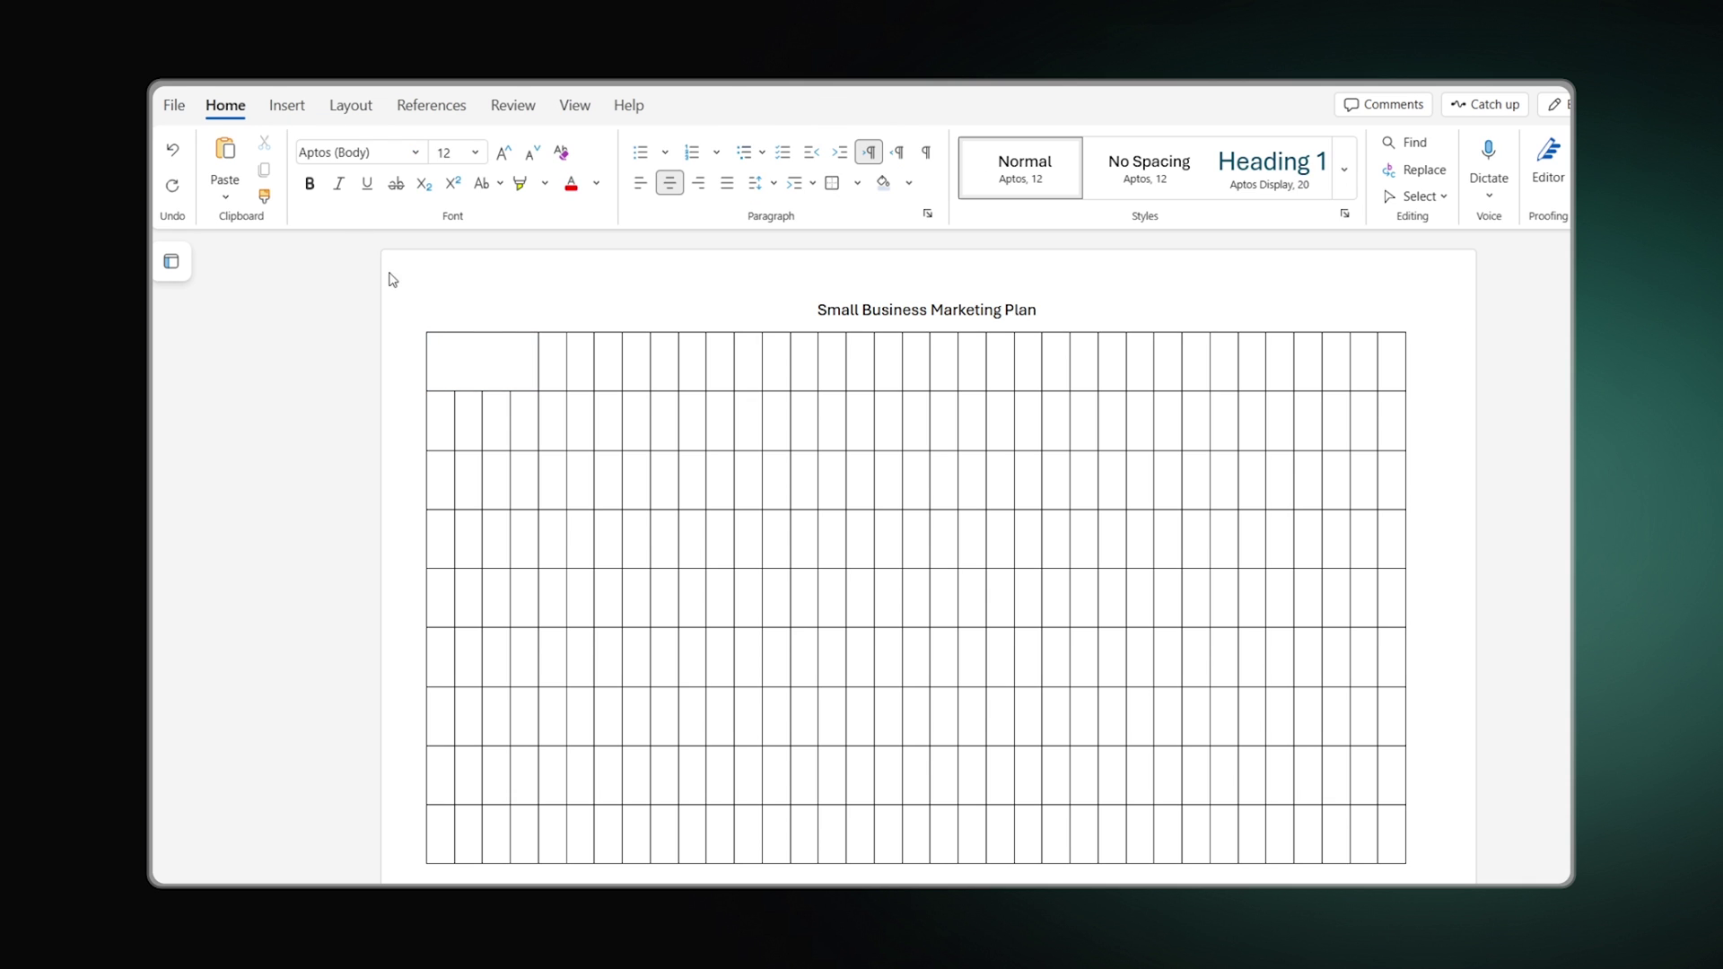
{"action": "left_click_drag", "start_coordinate": [440, 420], "coordinate": [512, 420]}
{"action": "left_click_drag", "start_coordinate": [440, 479], "coordinate": [480, 484]}
{"action": "left_click_drag", "start_coordinate": [440, 538], "coordinate": [529, 539]}
{"action": "left_click", "coordinate": [320, 161]}
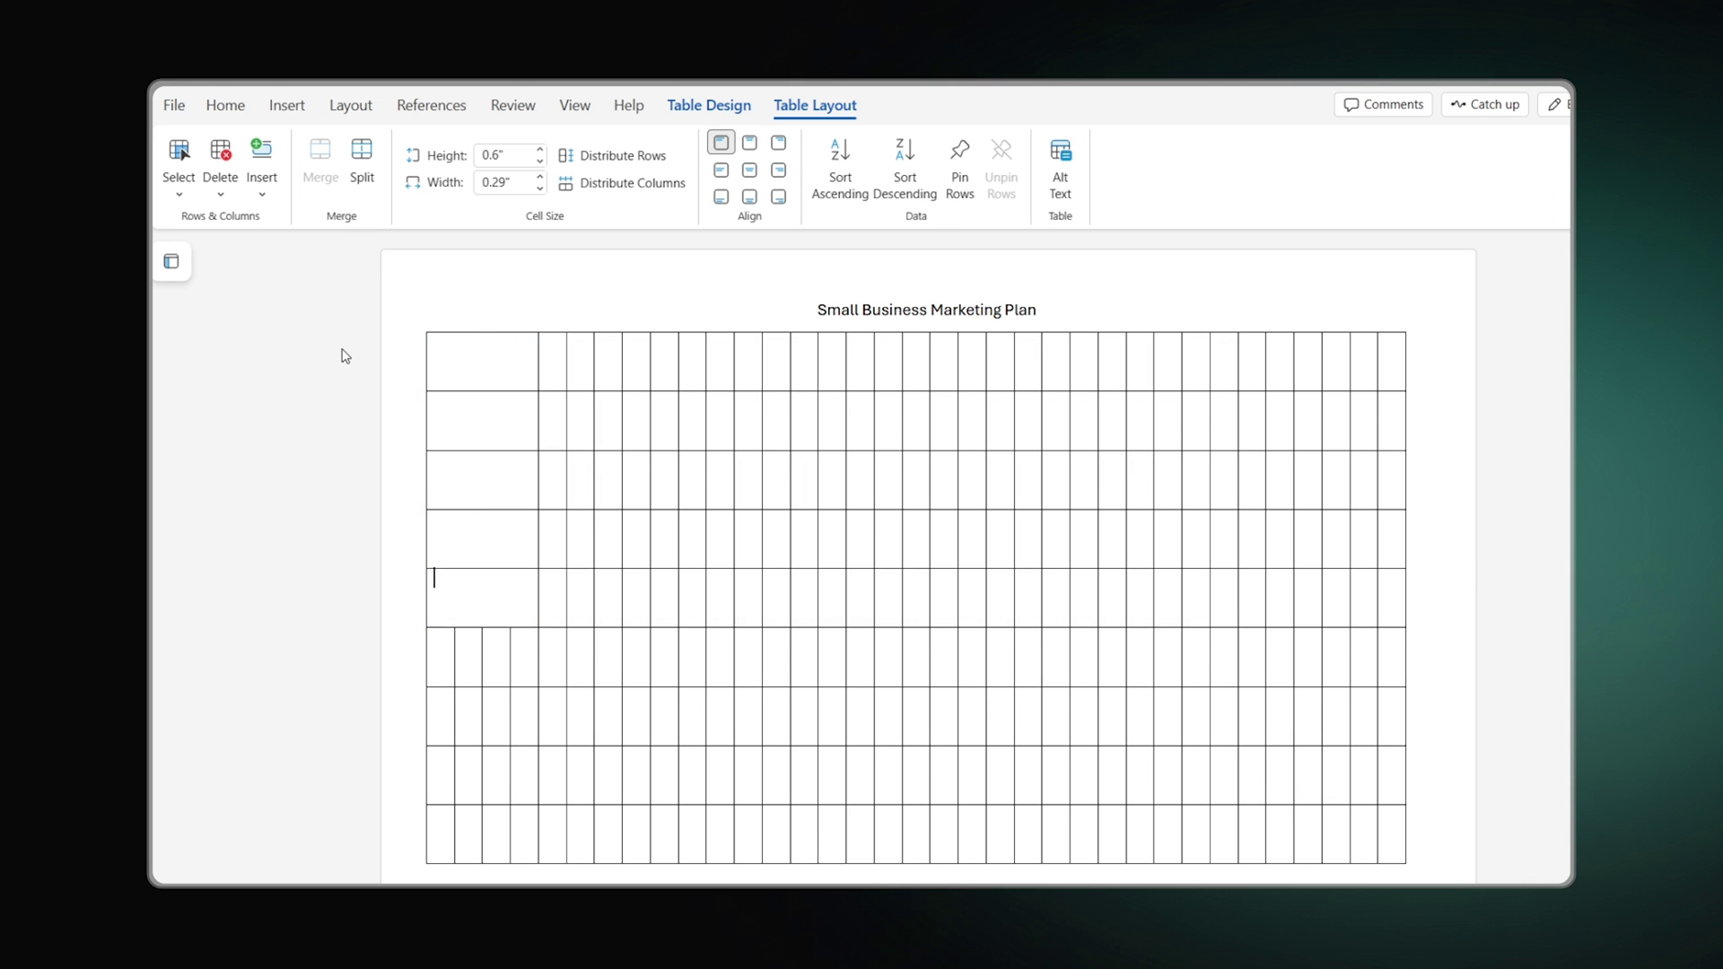
{"action": "left_click_drag", "start_coordinate": [440, 657], "coordinate": [529, 657]}
{"action": "left_click", "coordinate": [321, 162]}
{"action": "left_click_drag", "start_coordinate": [440, 716], "coordinate": [530, 716]}
{"action": "left_click", "coordinate": [320, 161]}
{"action": "left_click_drag", "start_coordinate": [439, 775], "coordinate": [529, 775]}
{"action": "left_click", "coordinate": [321, 161]}
{"action": "left_click_drag", "start_coordinate": [440, 834], "coordinate": [530, 834]}
{"action": "left_click", "coordinate": [321, 162]}
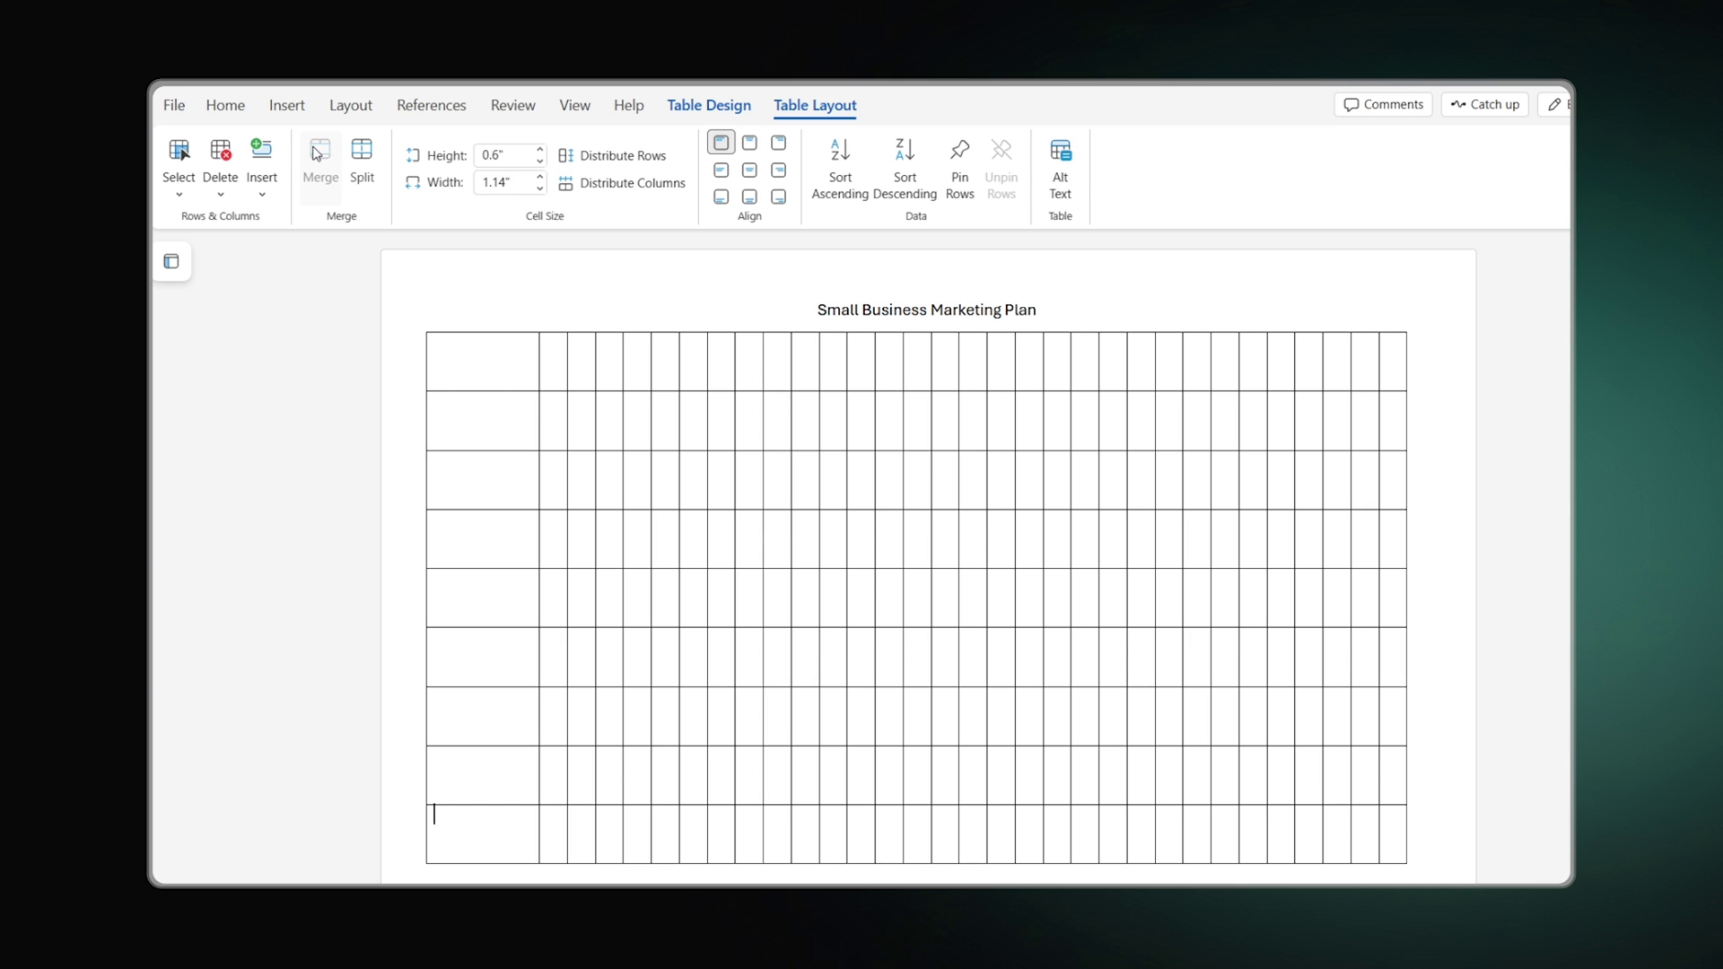
Step: Enter the section labels Business Overview, Market Analysis, Marketing Strategy, Operational Plans Organization Management, Legal Aspects, Financial Plan
{"action": "left_click", "coordinate": [489, 408]}
{"action": "type", "text": "Business Overview"}
{"action": "key", "text": "Down"}
{"action": "type", "text": "Market Analysis"}
{"action": "key", "text": "Down"}
{"action": "type", "text": "Marketing Strategy"}
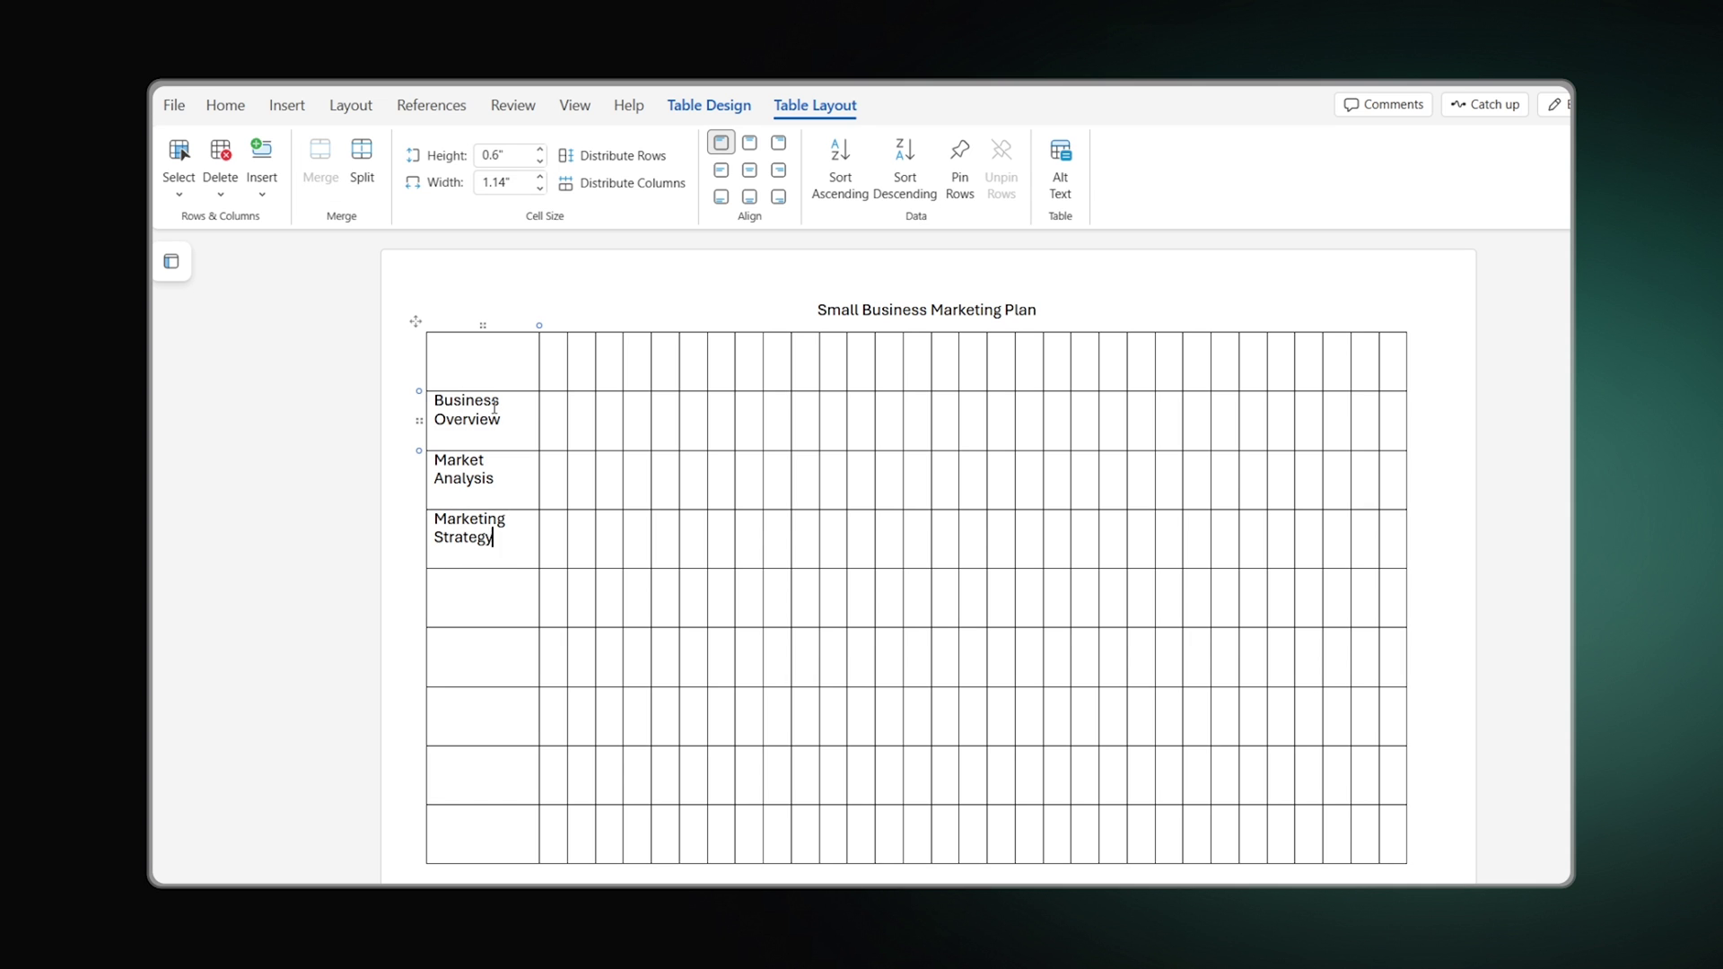
{"action": "key", "text": "Down"}
{"action": "type", "text": "Operational Plans Organization Management"}
{"action": "key", "text": "Down"}
{"action": "type", "text": "Legal Aspects"}
{"action": "key", "text": "Down"}
{"action": "type", "text": "Financial Plan"}
{"action": "left_click", "coordinate": [361, 307]}
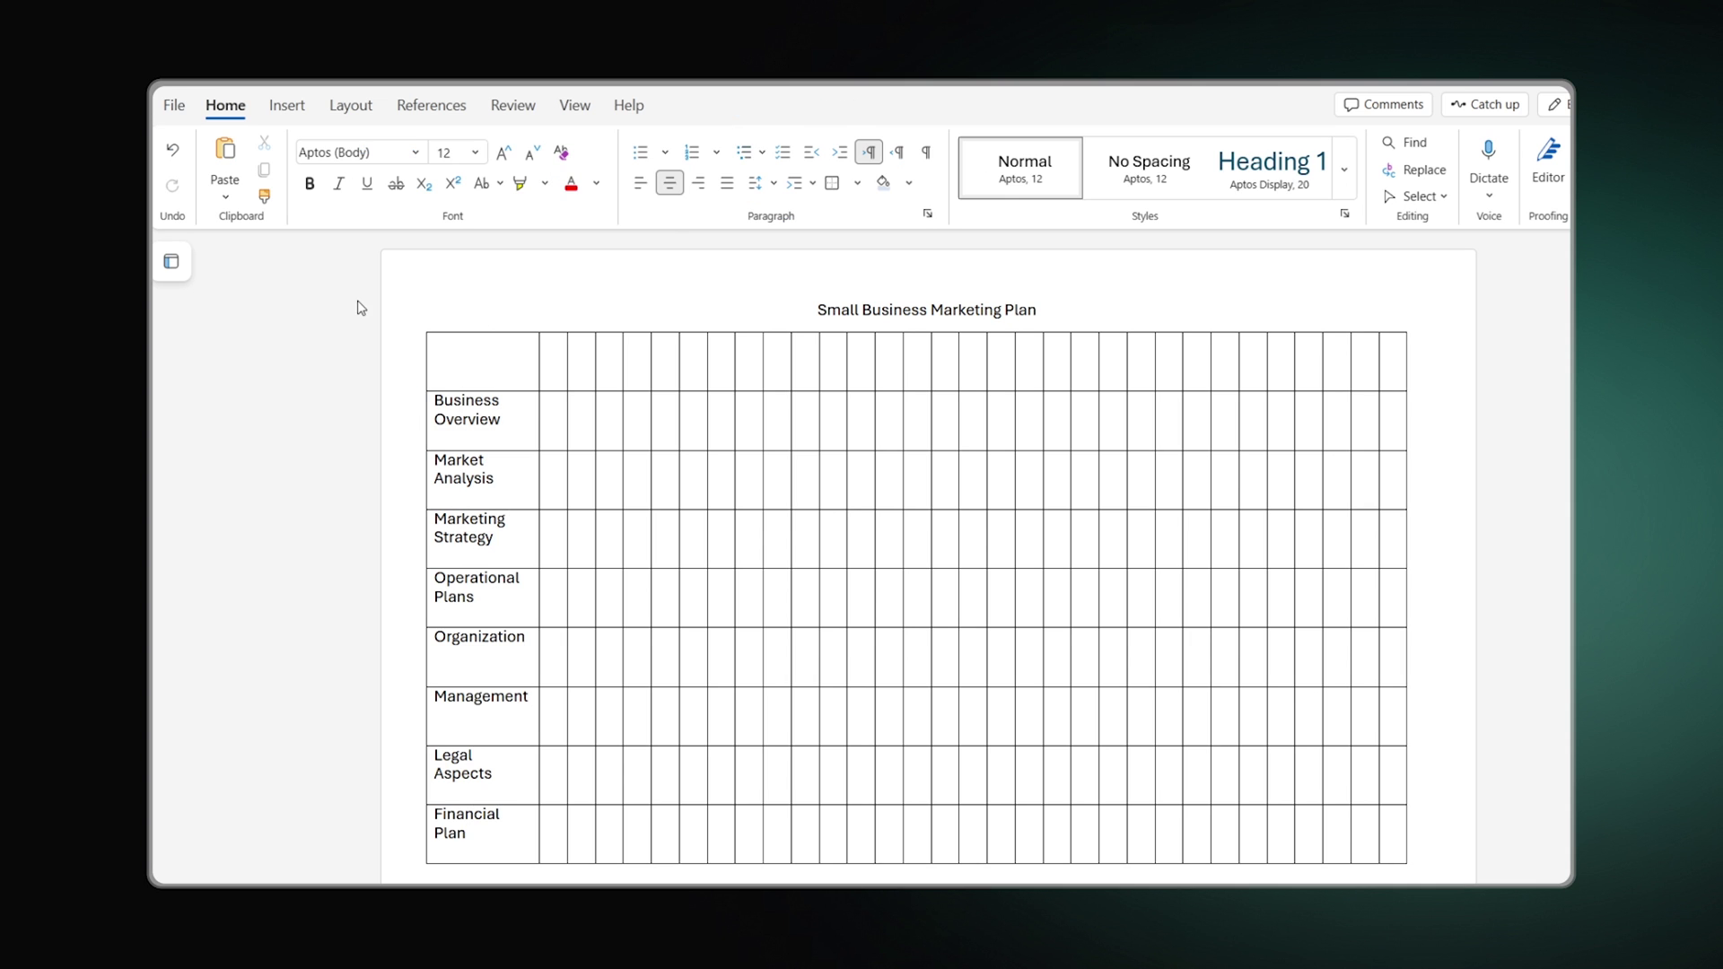
Step: Number the header row's day cells 1, 2 and onward to 31
{"action": "left_click", "coordinate": [553, 356]}
{"action": "type", "text": "1"}
{"action": "key", "text": "Tab"}
{"action": "type", "text": "2"}
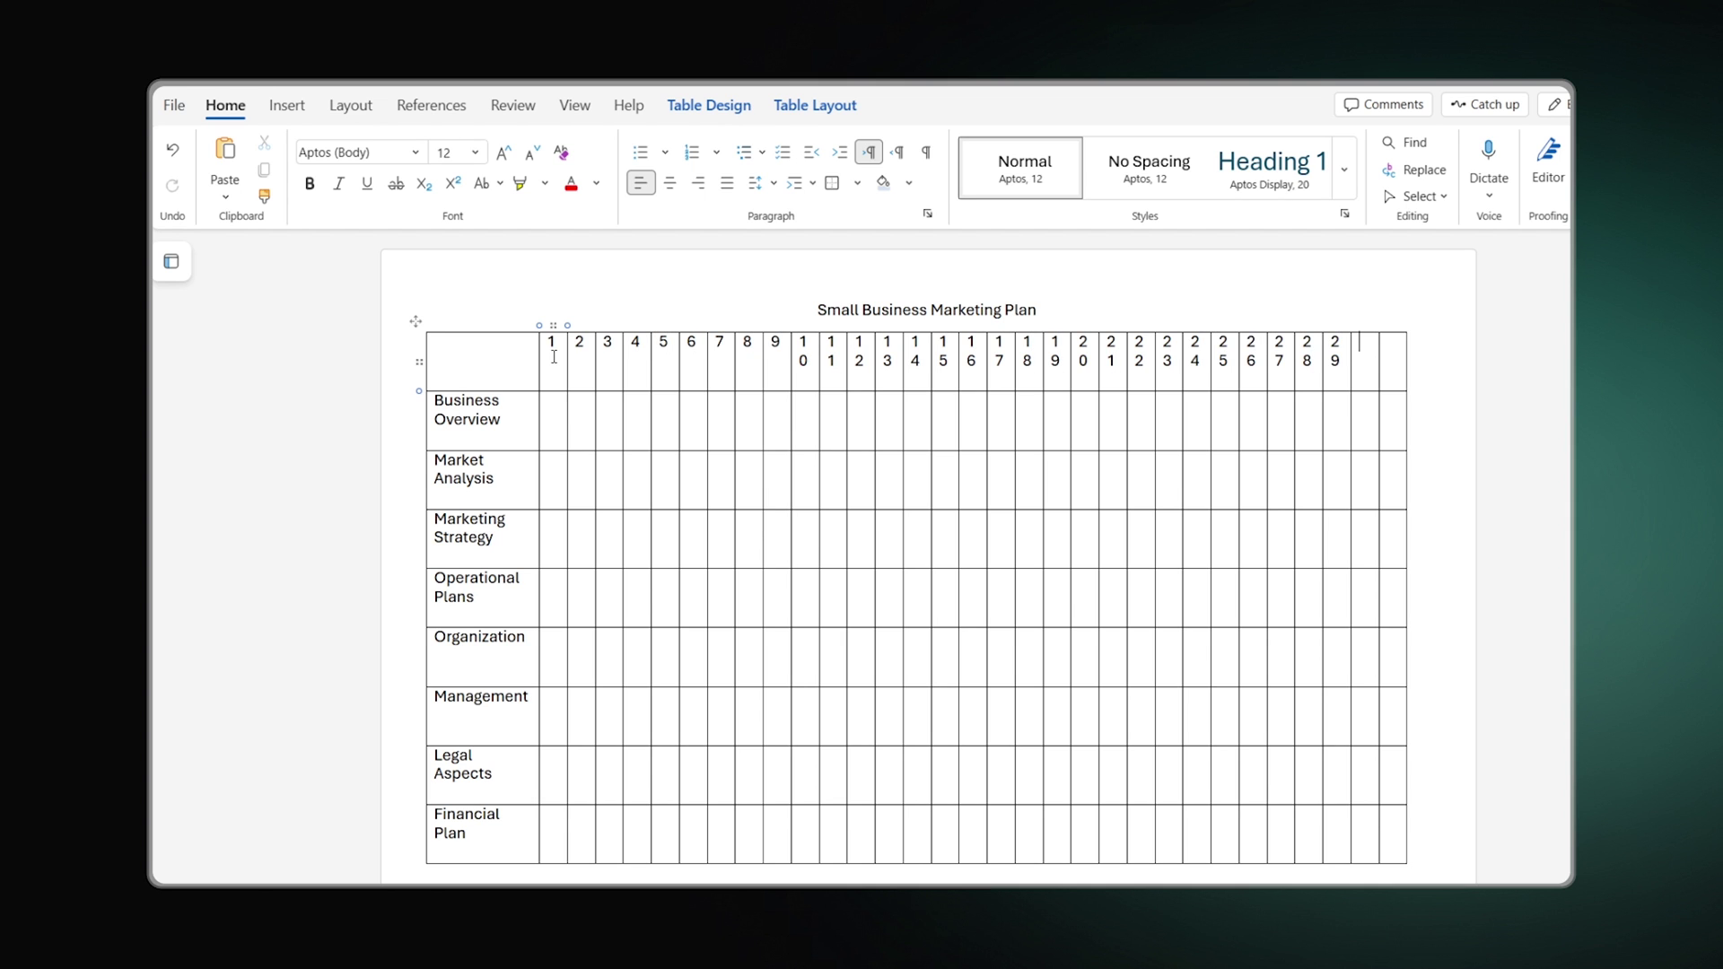
Step: Set the day numbers 1–31 to font size 8 and shorten the header row
{"action": "left_click_drag", "start_coordinate": [553, 359], "coordinate": [1391, 358]}
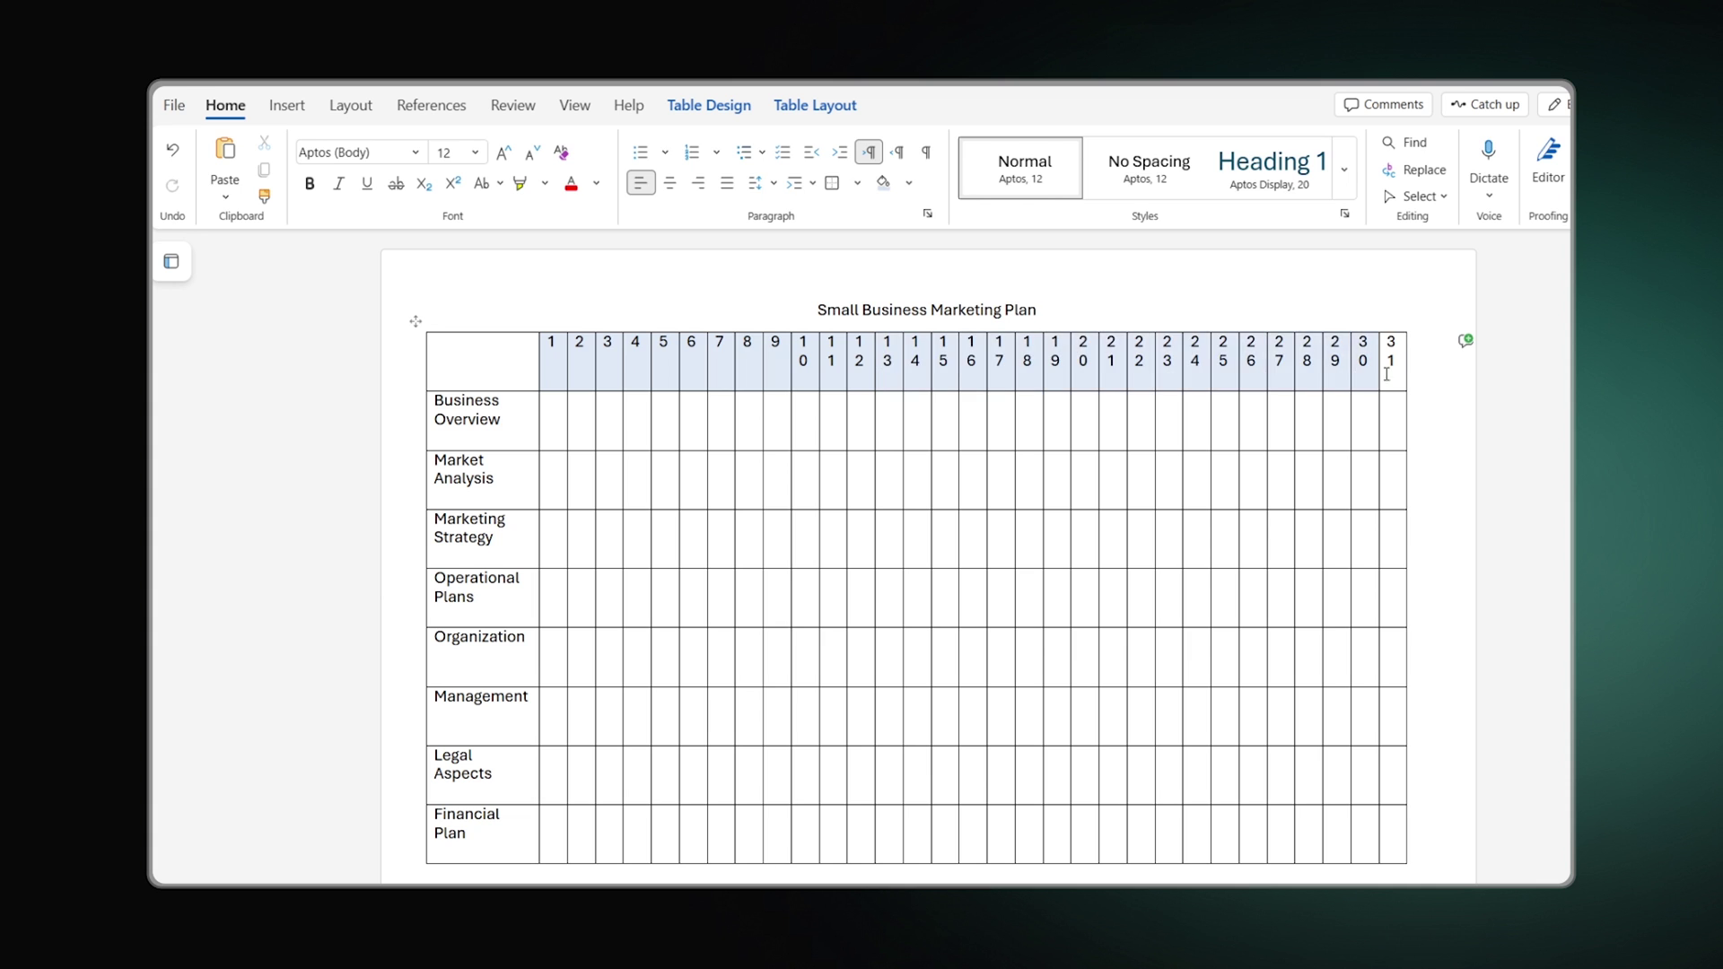
{"action": "left_click", "coordinate": [836, 331]}
{"action": "left_click", "coordinate": [833, 435]}
{"action": "left_click", "coordinate": [835, 332]}
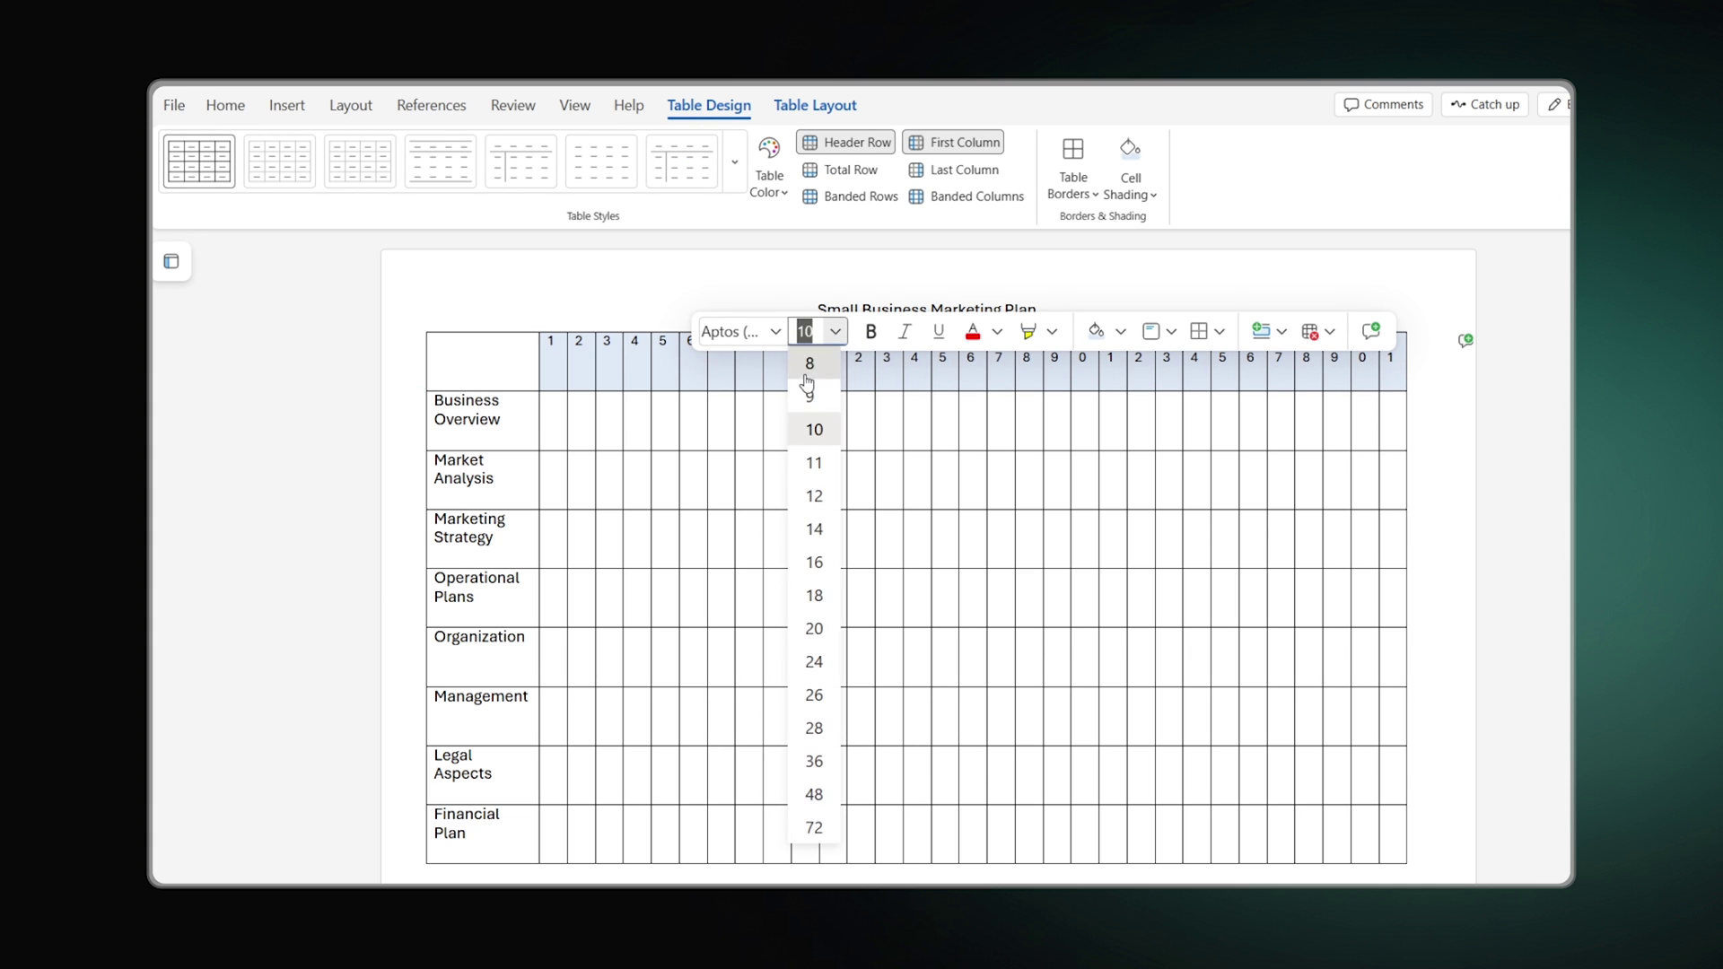
{"action": "left_click", "coordinate": [809, 363]}
{"action": "left_click", "coordinate": [1554, 405]}
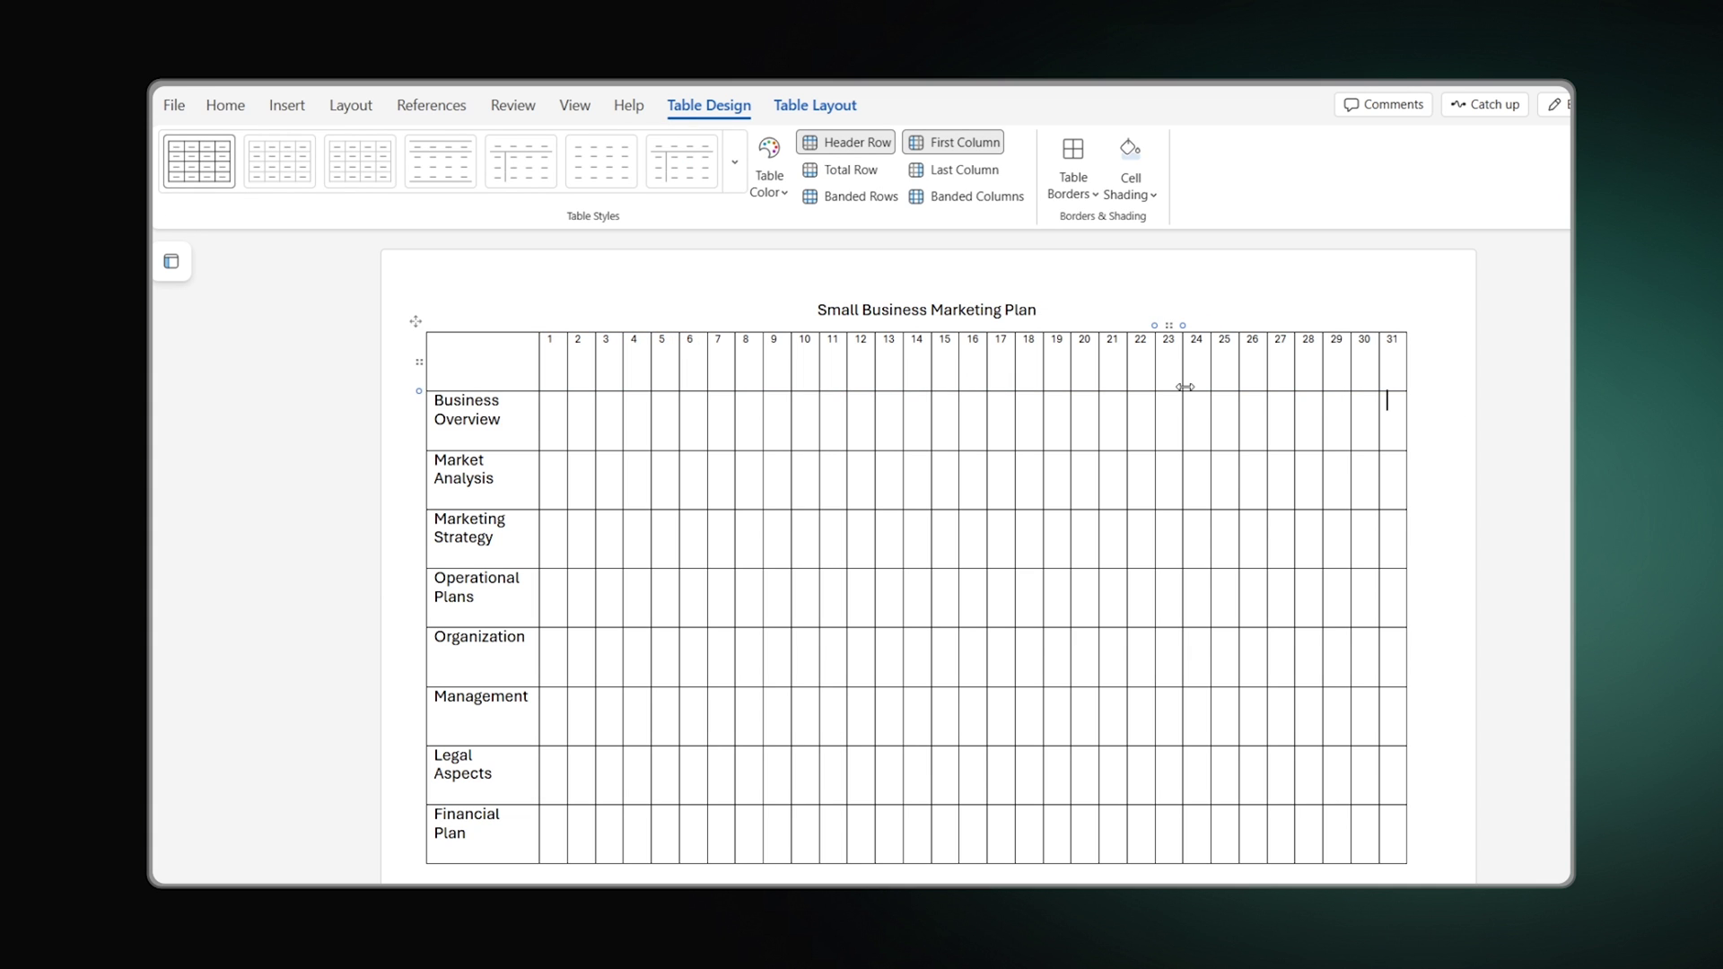
{"action": "left_click_drag", "start_coordinate": [1190, 389], "coordinate": [1192, 359]}
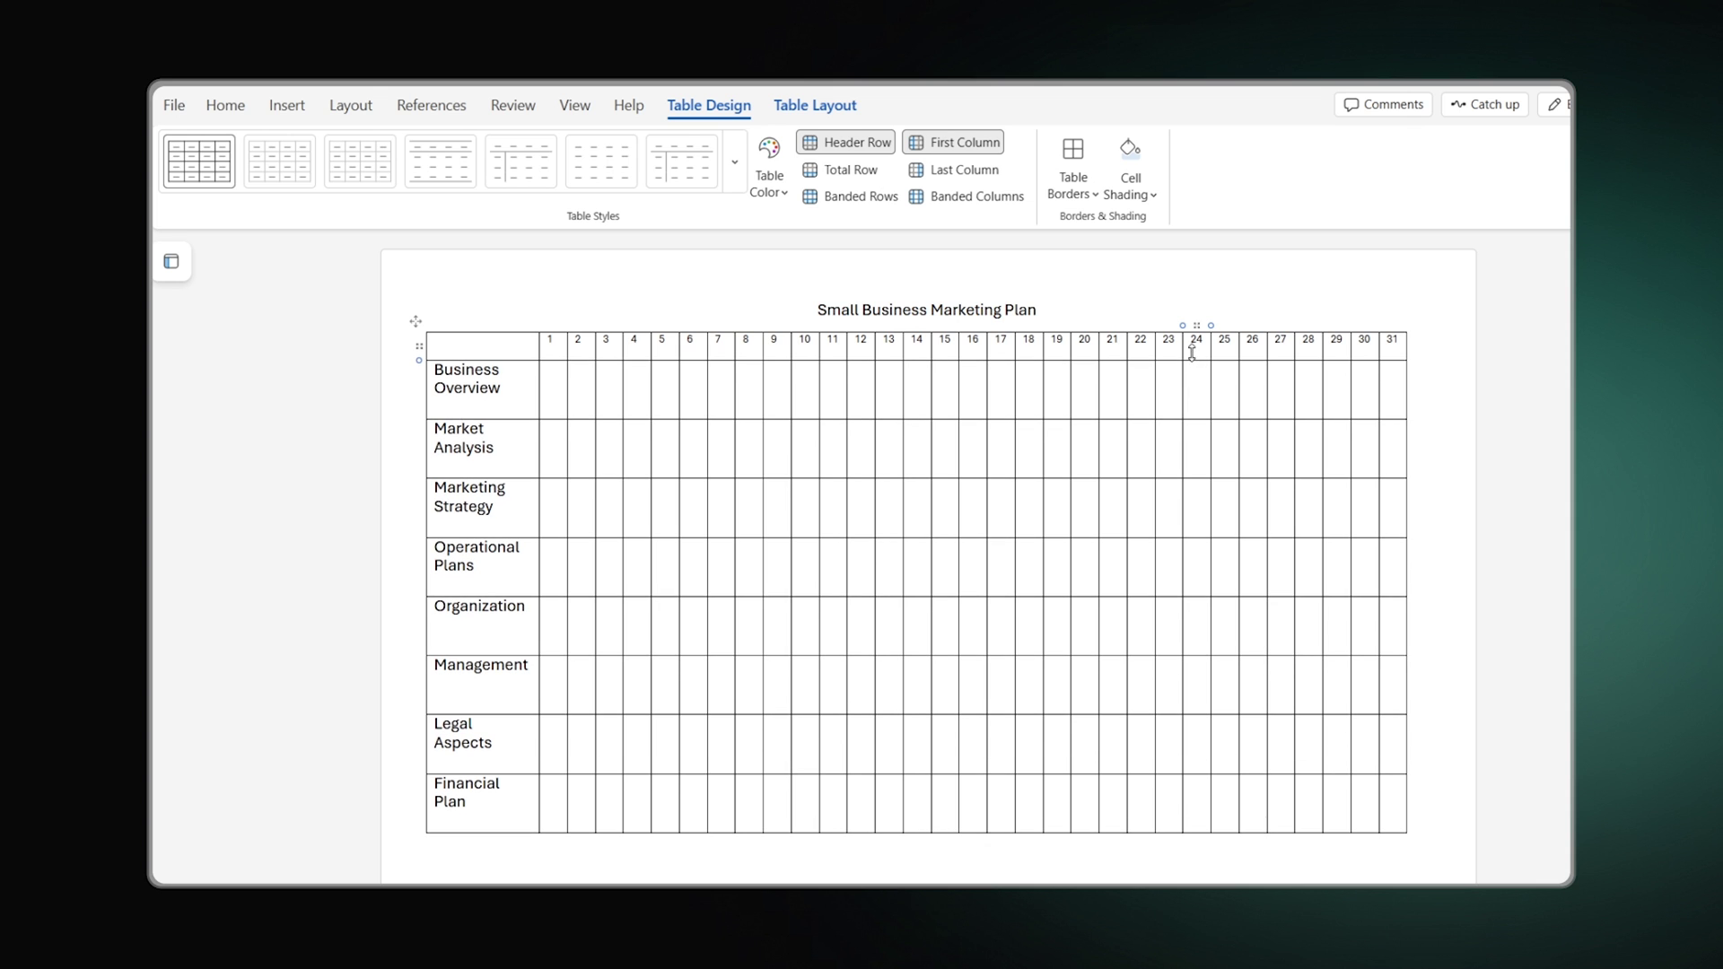
{"action": "key", "text": "Up"}
{"action": "key", "text": "Up"}
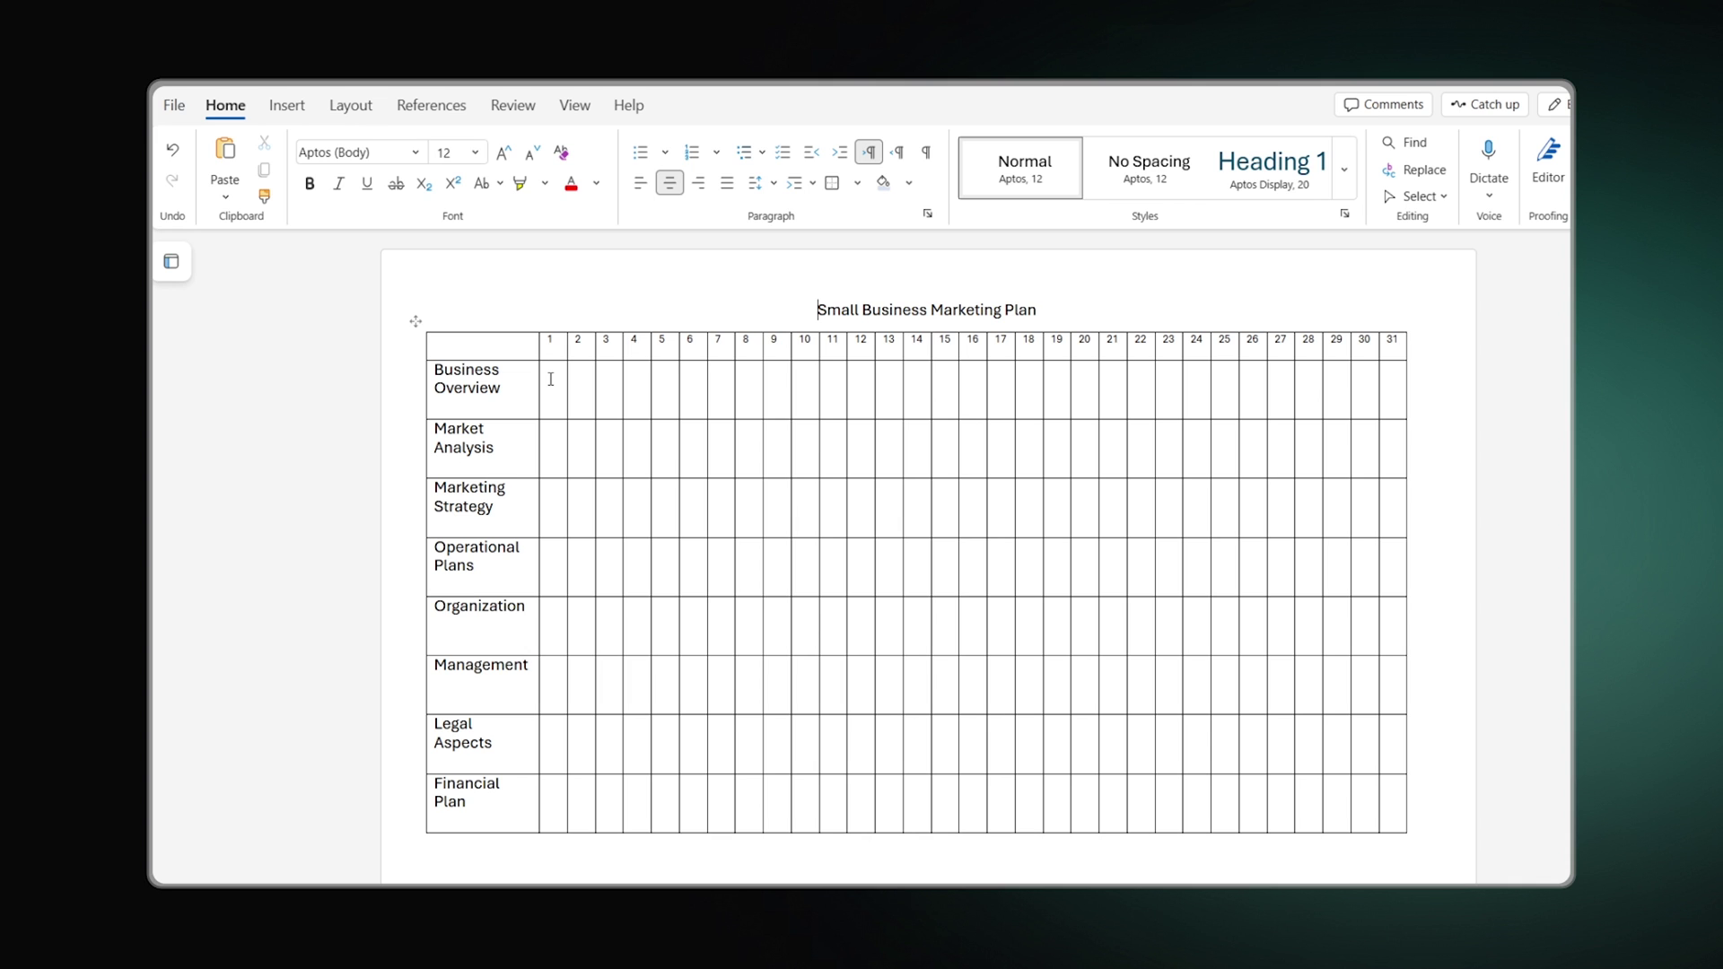
Step: Shade Business Overview days 1–6 salmon, Market Analysis green and Marketing Strategy blue
{"action": "left_click_drag", "start_coordinate": [551, 379], "coordinate": [692, 379]}
{"action": "left_click", "coordinate": [1121, 337]}
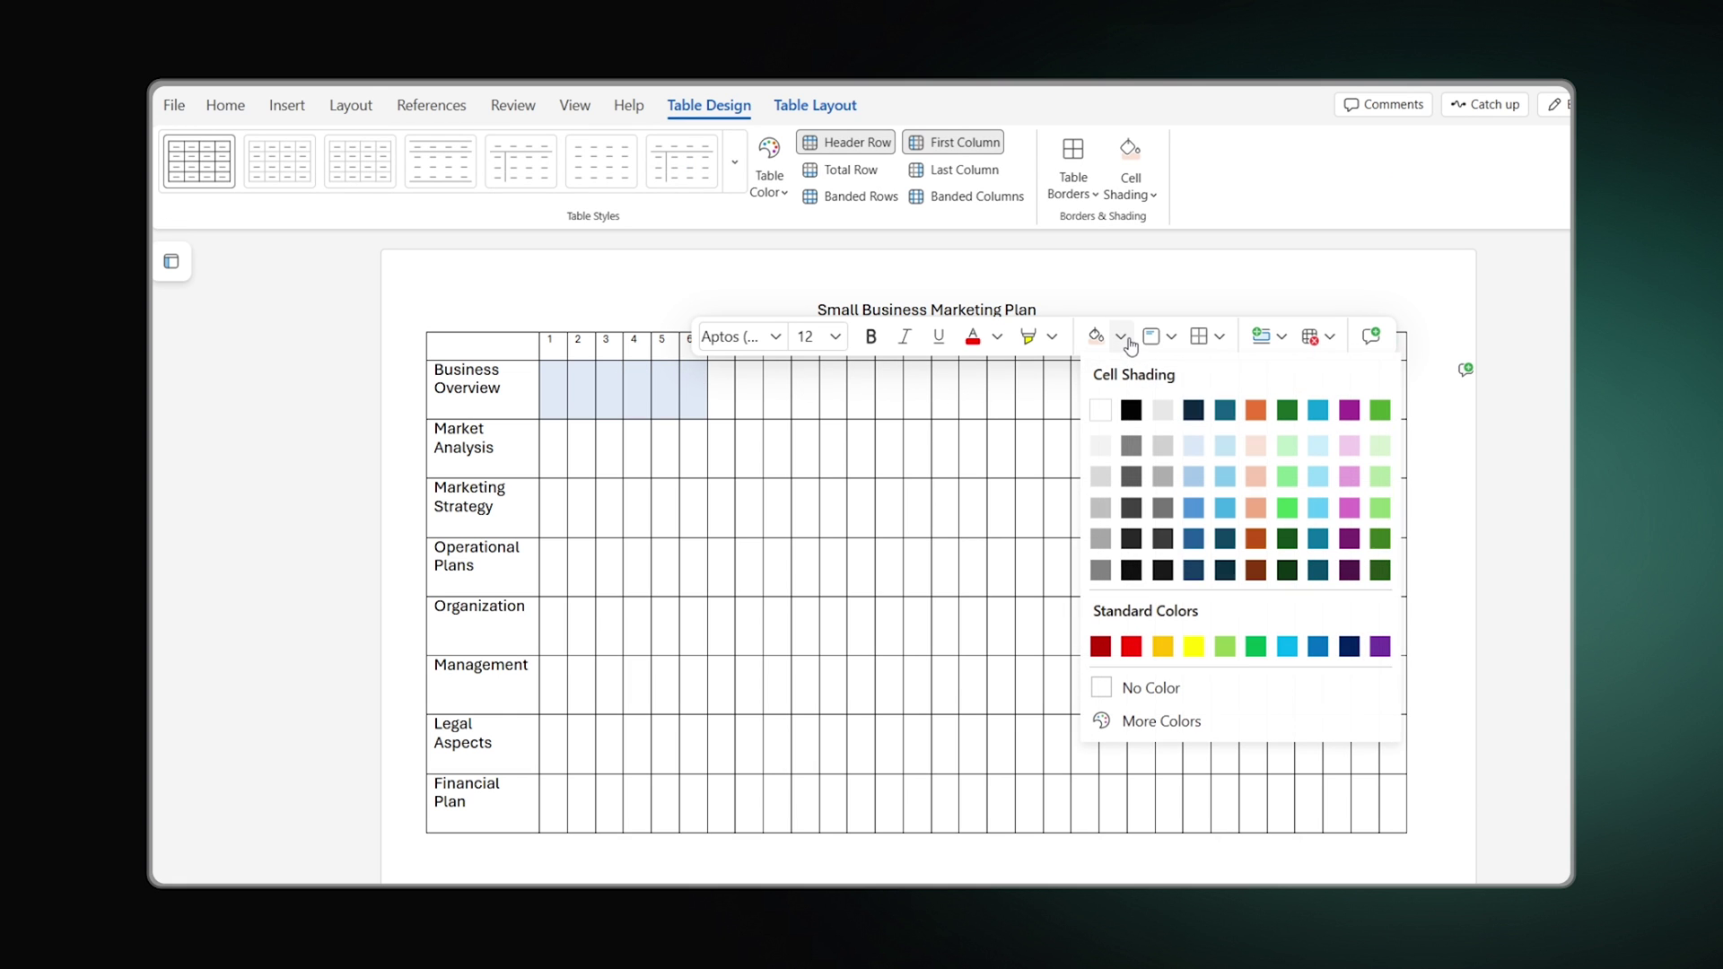
{"action": "left_click", "coordinate": [1257, 477]}
{"action": "left_click", "coordinate": [786, 292]}
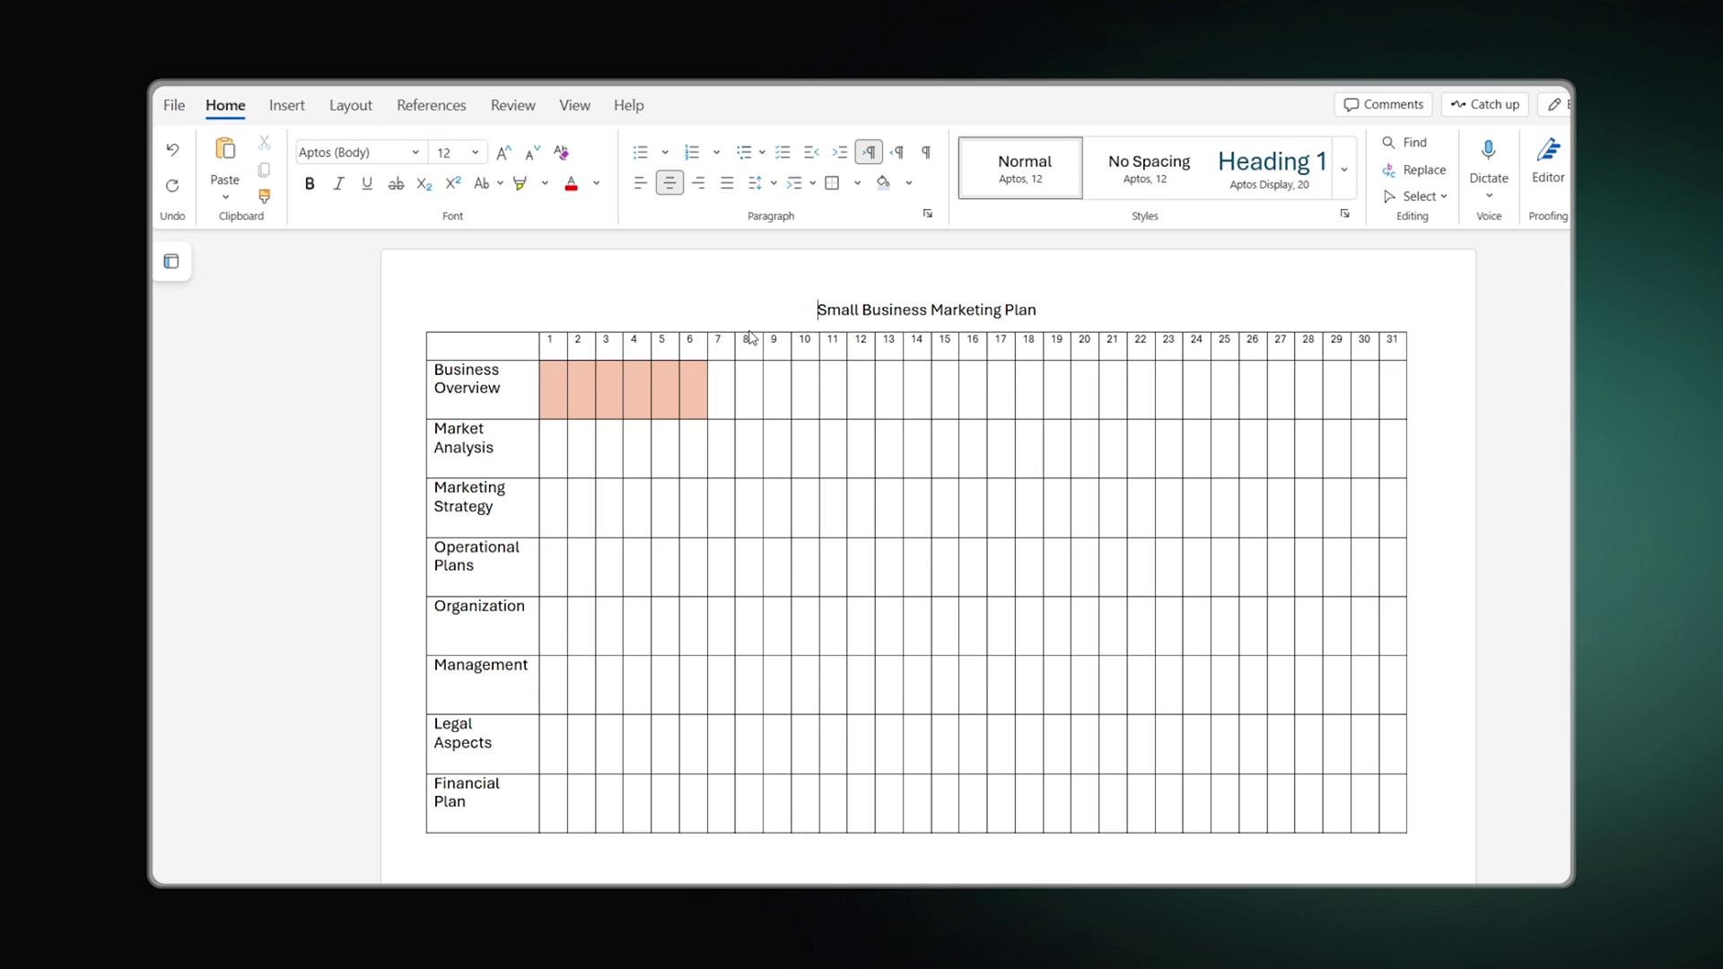
{"action": "left_click_drag", "start_coordinate": [579, 449], "coordinate": [753, 448]}
{"action": "left_click", "coordinate": [1185, 405]}
{"action": "left_click", "coordinate": [1443, 544]}
{"action": "left_click", "coordinate": [881, 269]}
{"action": "left_click_drag", "start_coordinate": [610, 505], "coordinate": [808, 507]}
{"action": "left_click", "coordinate": [1239, 458]}
{"action": "left_click", "coordinate": [1436, 598]}
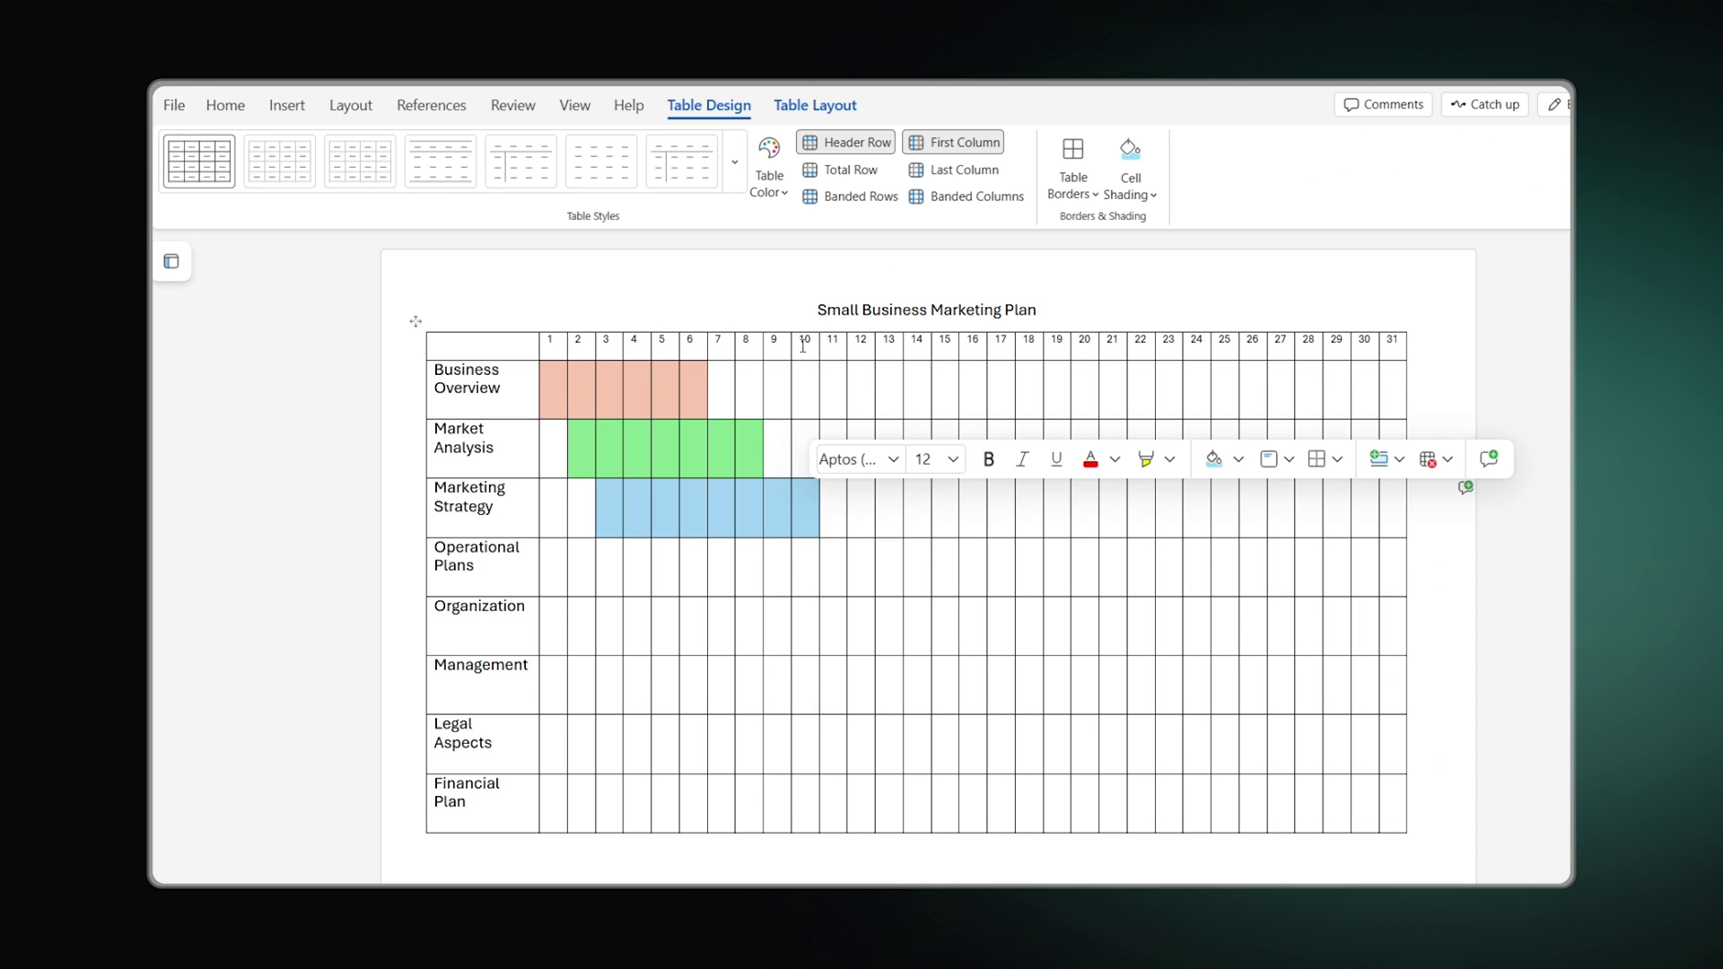
{"action": "left_click", "coordinate": [882, 269]}
Step: Shade Operational Plans days 11–16 purple, Organization 17–22 green and Management 23–25 blue
{"action": "left_click_drag", "start_coordinate": [830, 565], "coordinate": [969, 565]}
{"action": "left_click", "coordinate": [1400, 513]}
{"action": "left_click", "coordinate": [1525, 653]}
{"action": "mouse_move", "coordinate": [996, 625]}
{"action": "left_mouse_down"}
{"action": "mouse_move", "coordinate": [1144, 625]}
{"action": "mouse_move", "coordinate": [1229, 682]}
{"action": "left_mouse_up"}
{"action": "left_click", "coordinate": [882, 584]}
{"action": "left_click", "coordinate": [1048, 302]}
{"action": "left_click", "coordinate": [1173, 296]}
{"action": "left_click", "coordinate": [960, 633]}
{"action": "left_click", "coordinate": [1034, 353]}
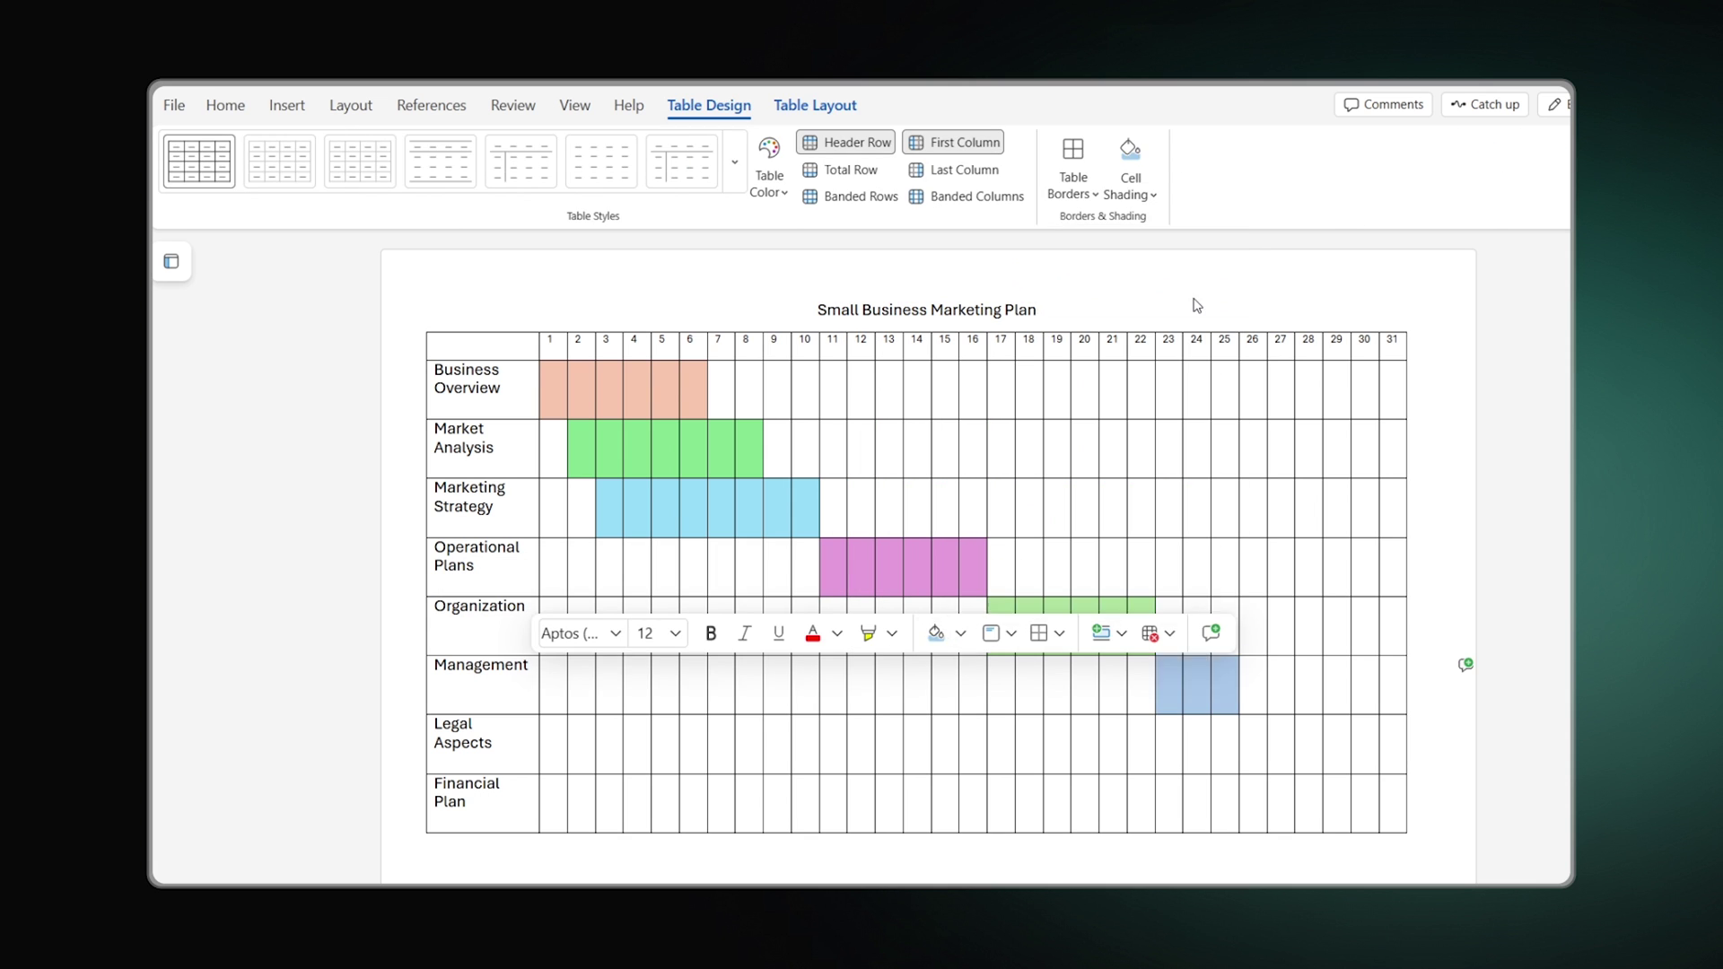
Step: Shade the Legal Aspects days peach and Financial Plan days 28–31 turquoise
{"action": "left_click", "coordinate": [1197, 305]}
{"action": "left_click_drag", "start_coordinate": [1225, 743], "coordinate": [1319, 740]}
{"action": "left_click", "coordinate": [1050, 698]}
{"action": "left_click", "coordinate": [1194, 416]}
{"action": "left_click_drag", "start_coordinate": [1305, 803], "coordinate": [1396, 805]}
{"action": "left_click", "coordinate": [1113, 757]}
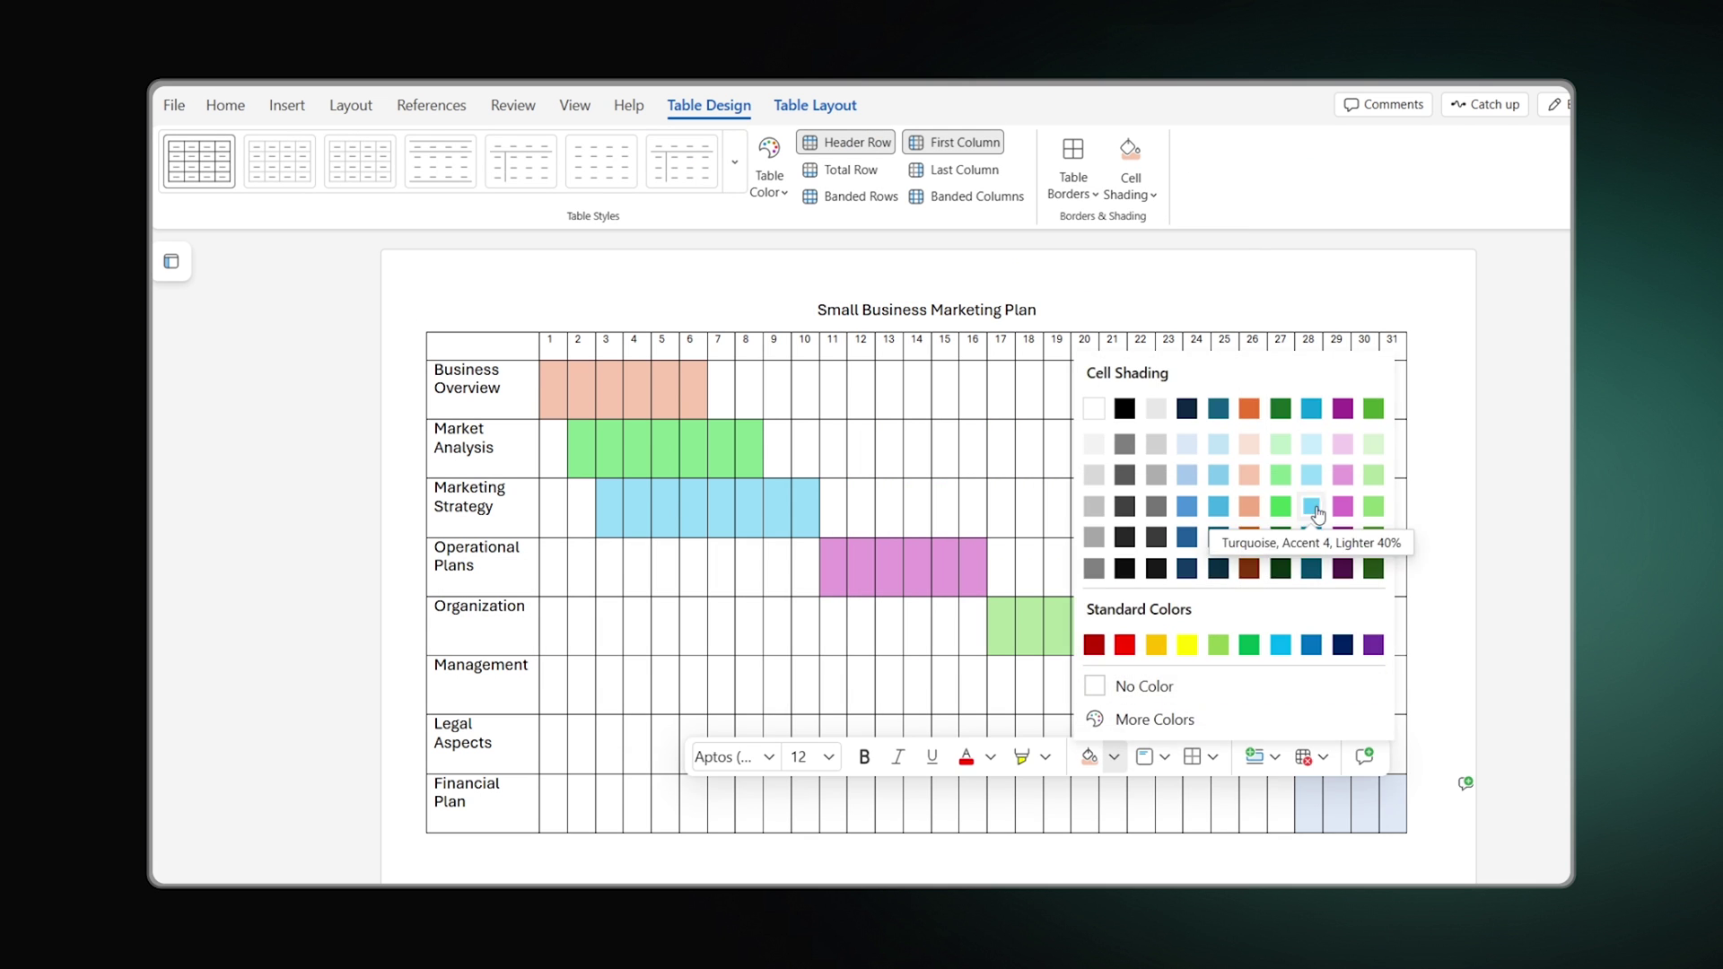
{"action": "left_click", "coordinate": [1311, 506]}
{"action": "left_click", "coordinate": [1500, 550]}
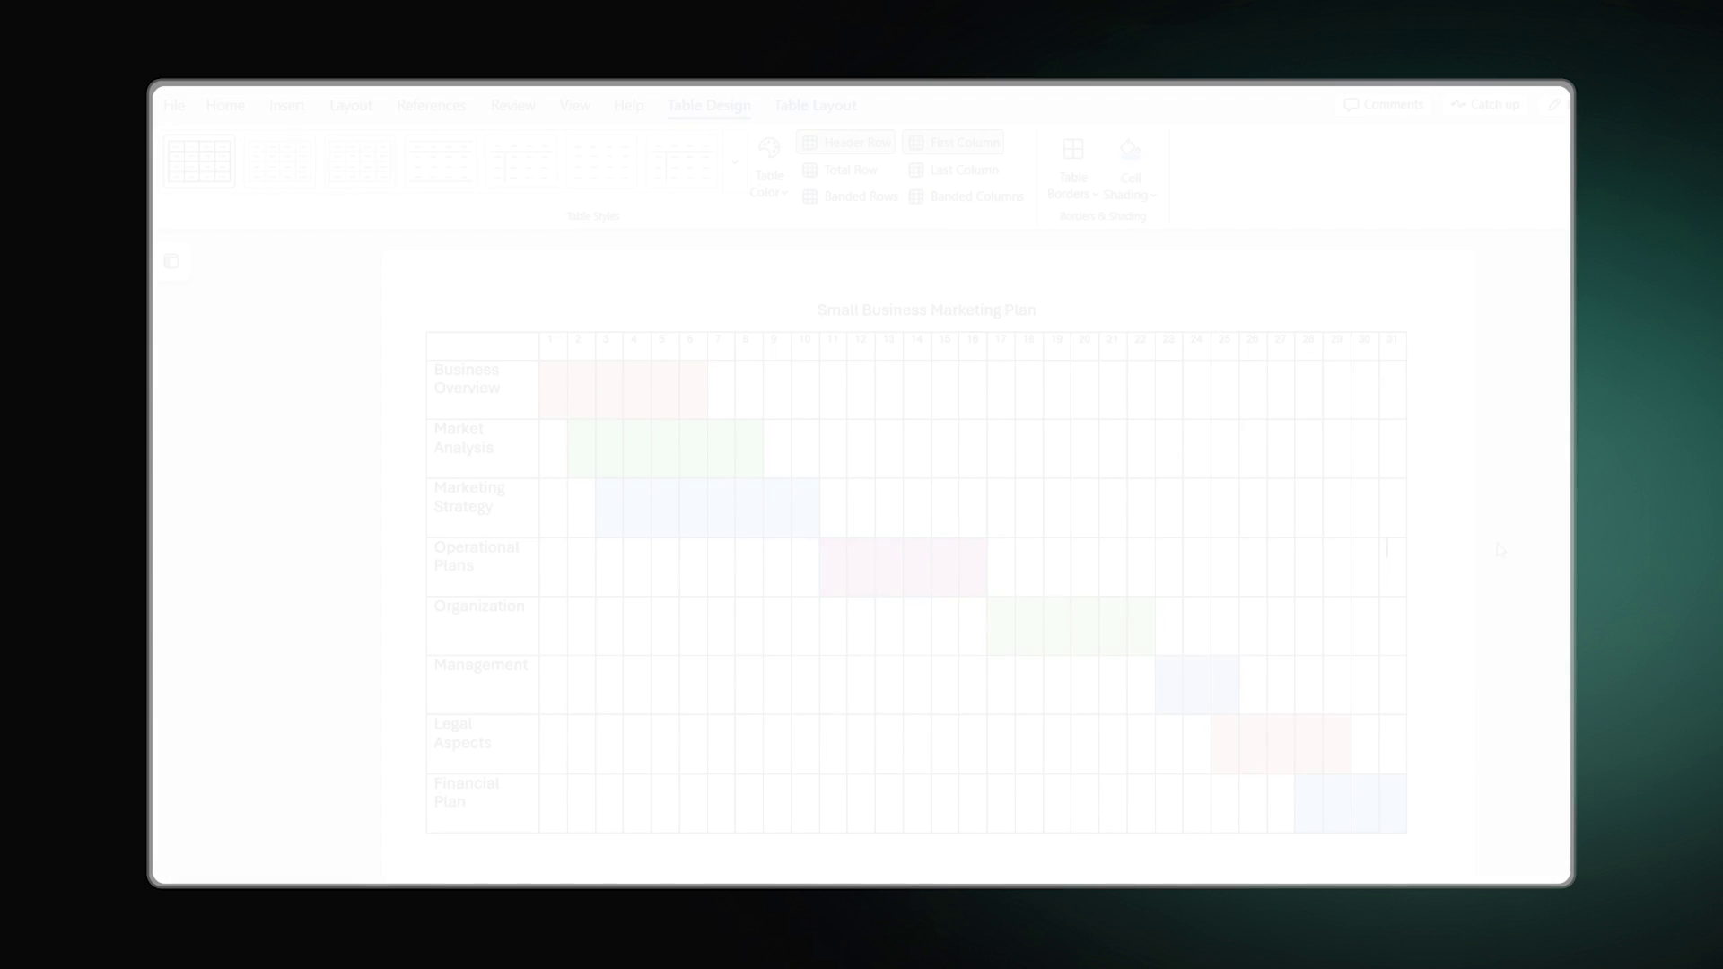
{"action": "left_click", "coordinate": [721, 303]}
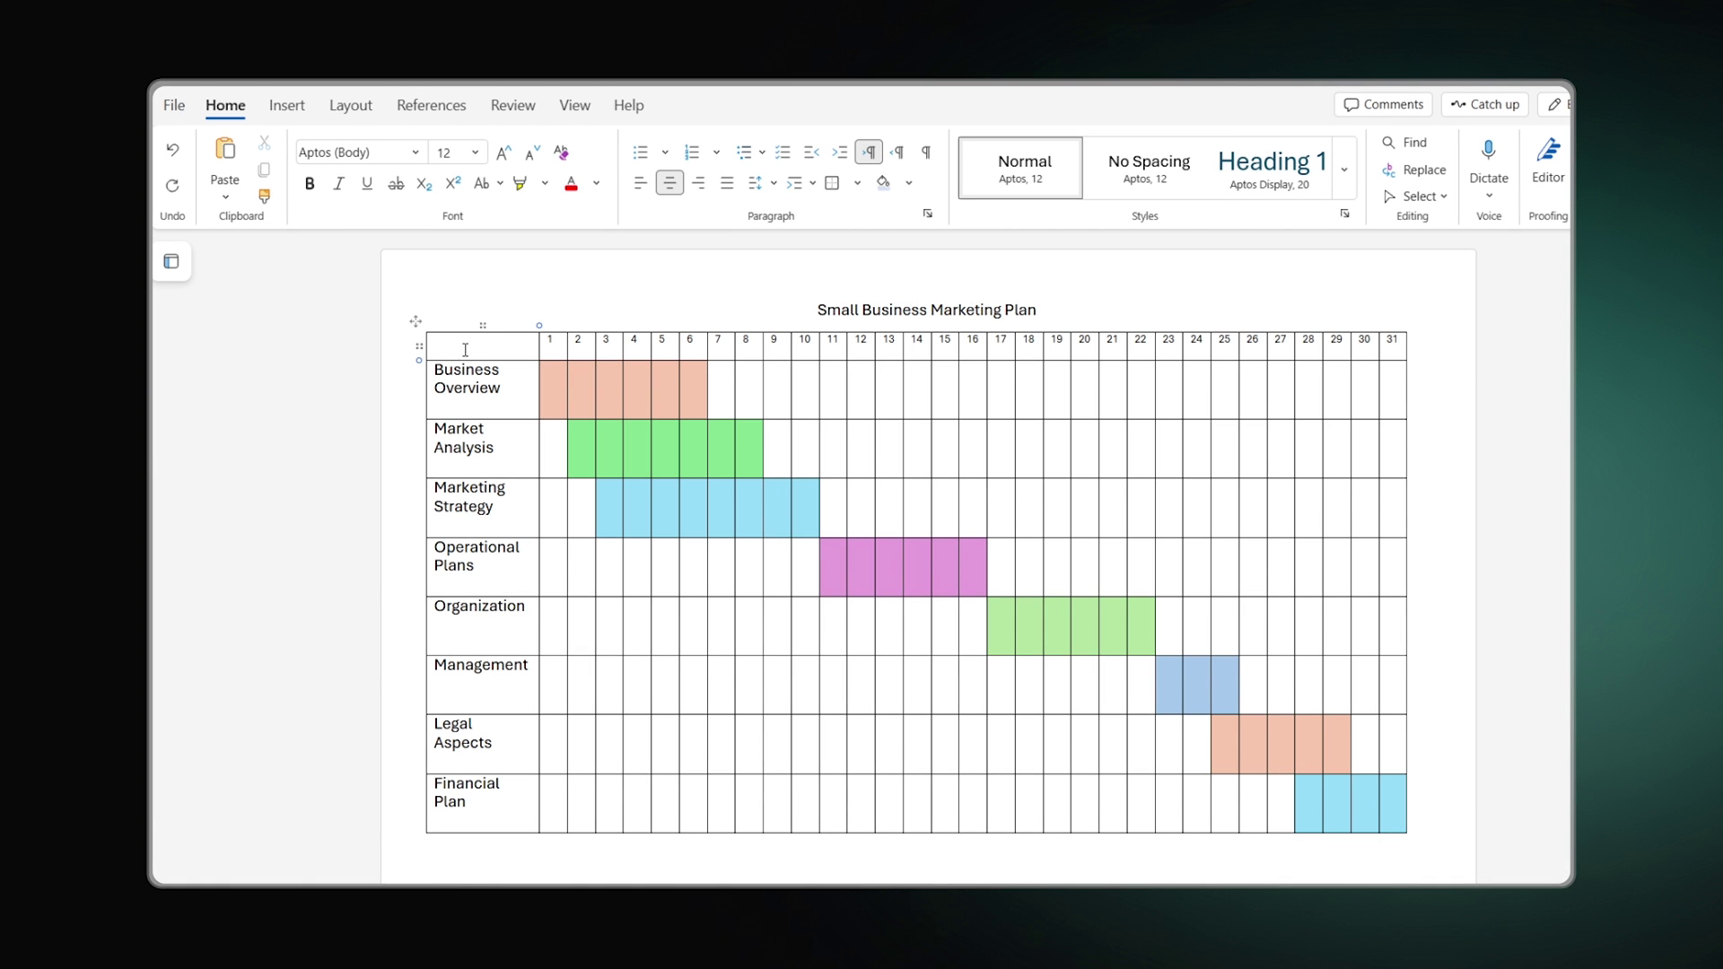
Step: Set No Border on the task-name column and on the day-number header row
{"action": "left_click_drag", "start_coordinate": [465, 350], "coordinate": [456, 811]}
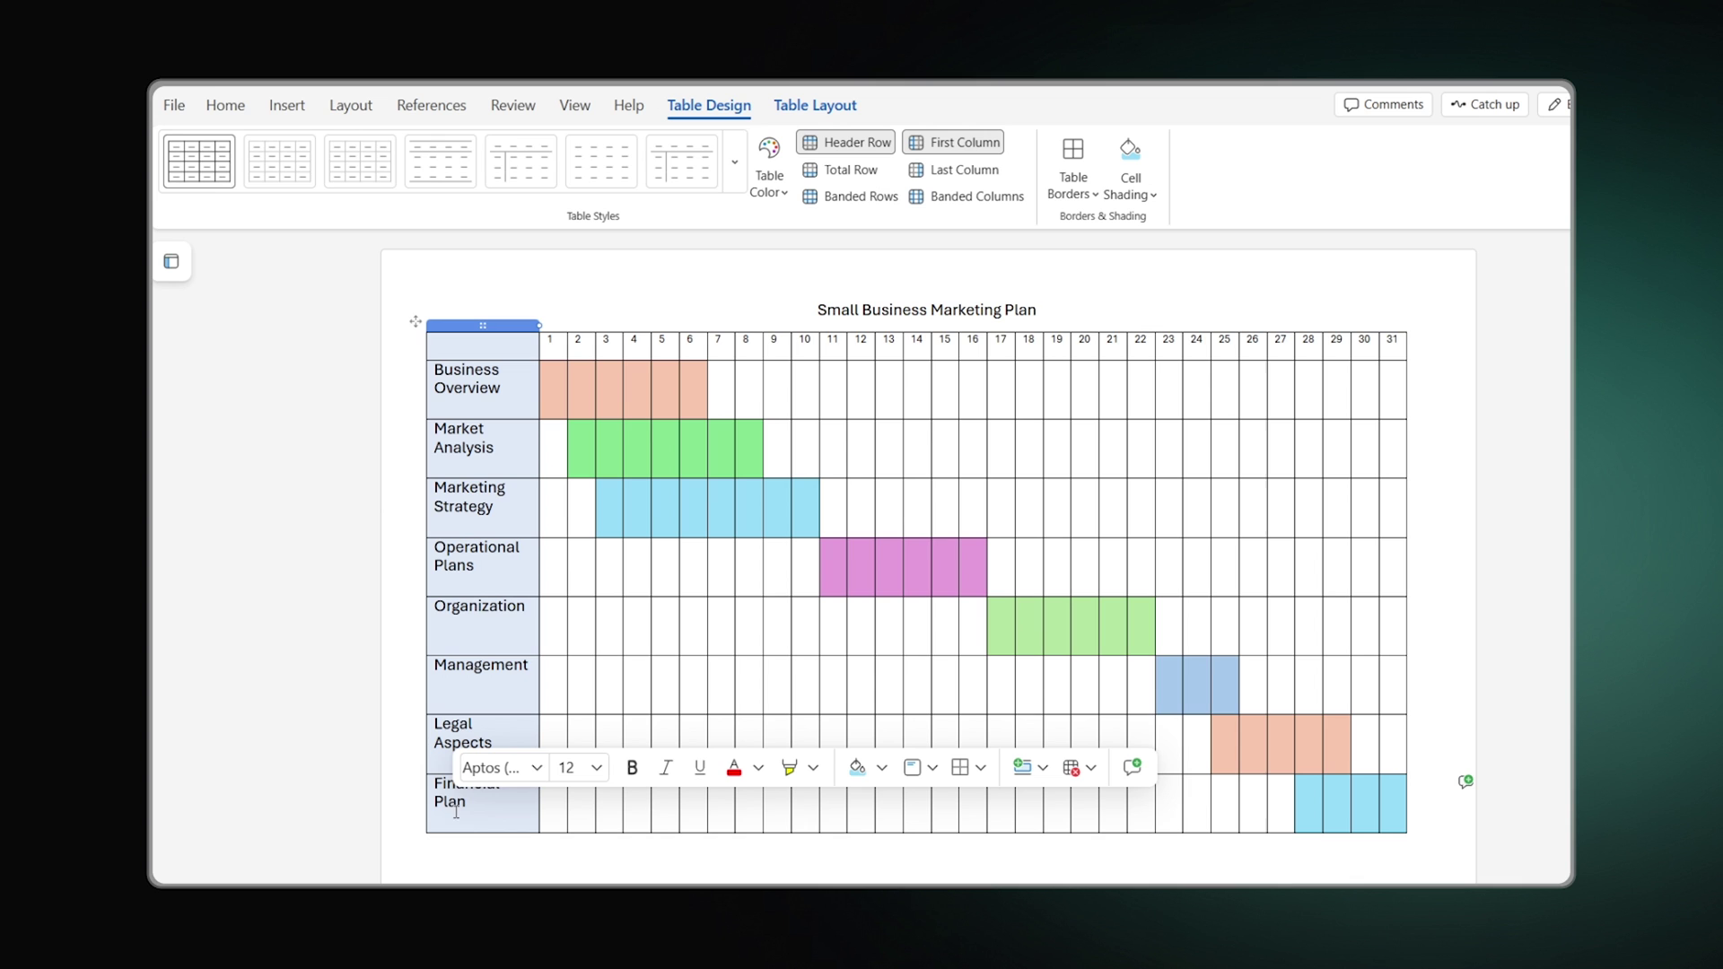
{"action": "left_click", "coordinate": [979, 767]}
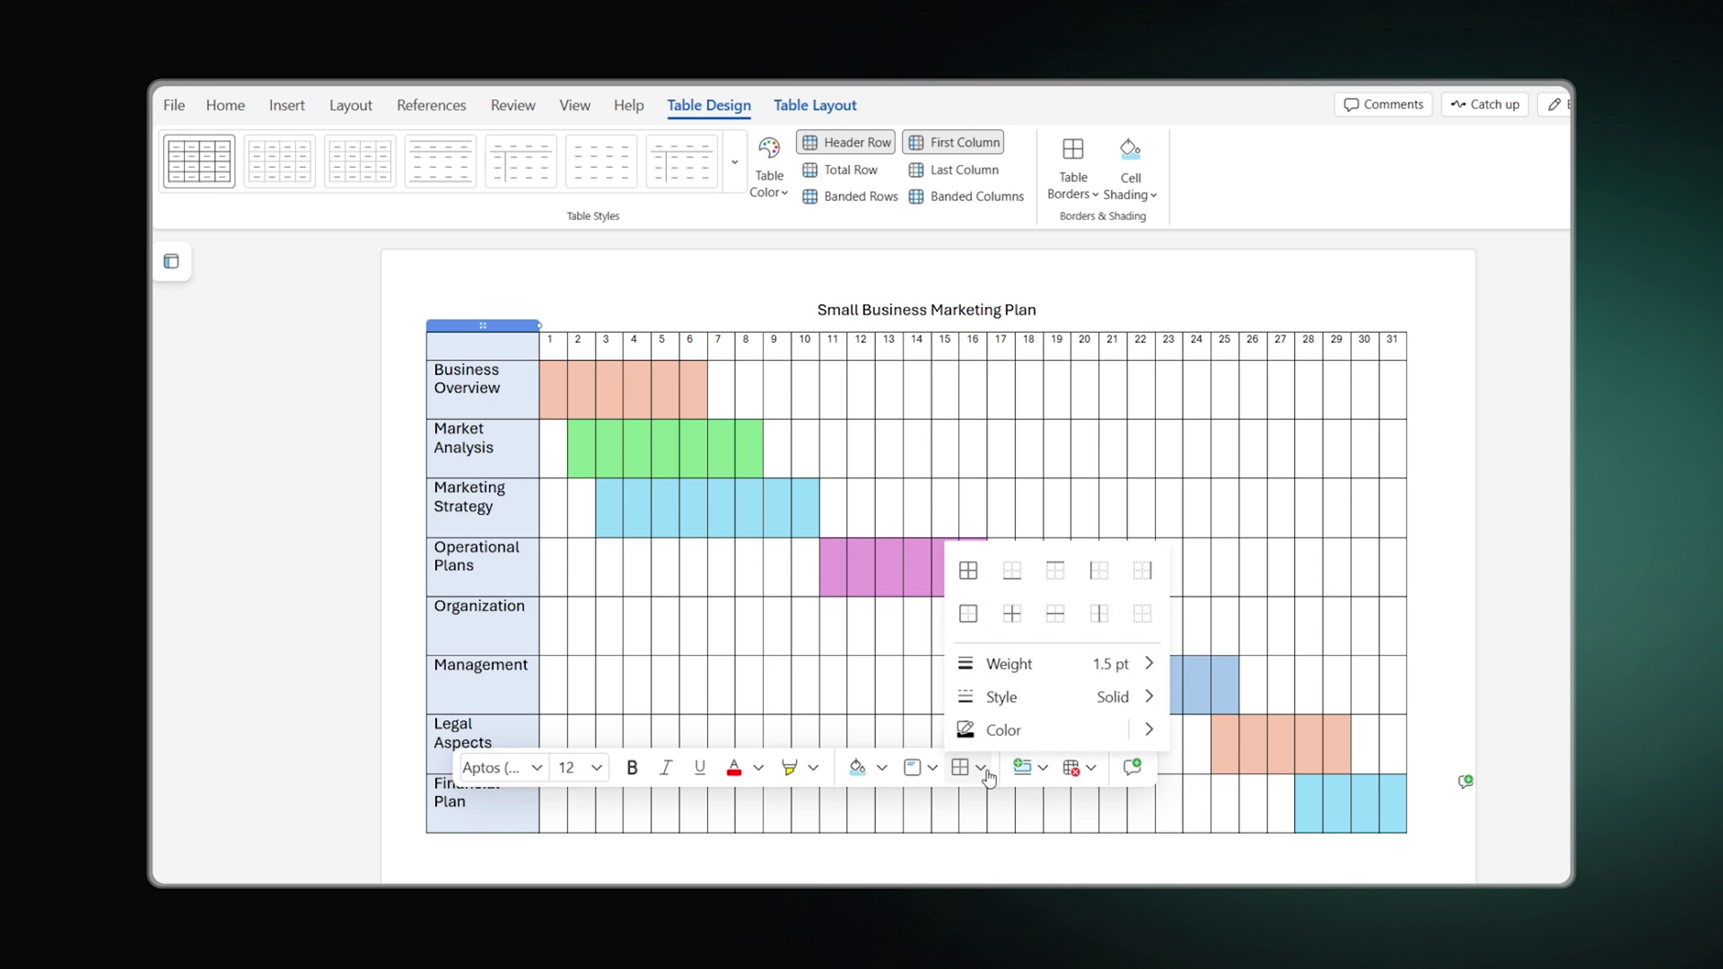
{"action": "left_click", "coordinate": [1143, 612]}
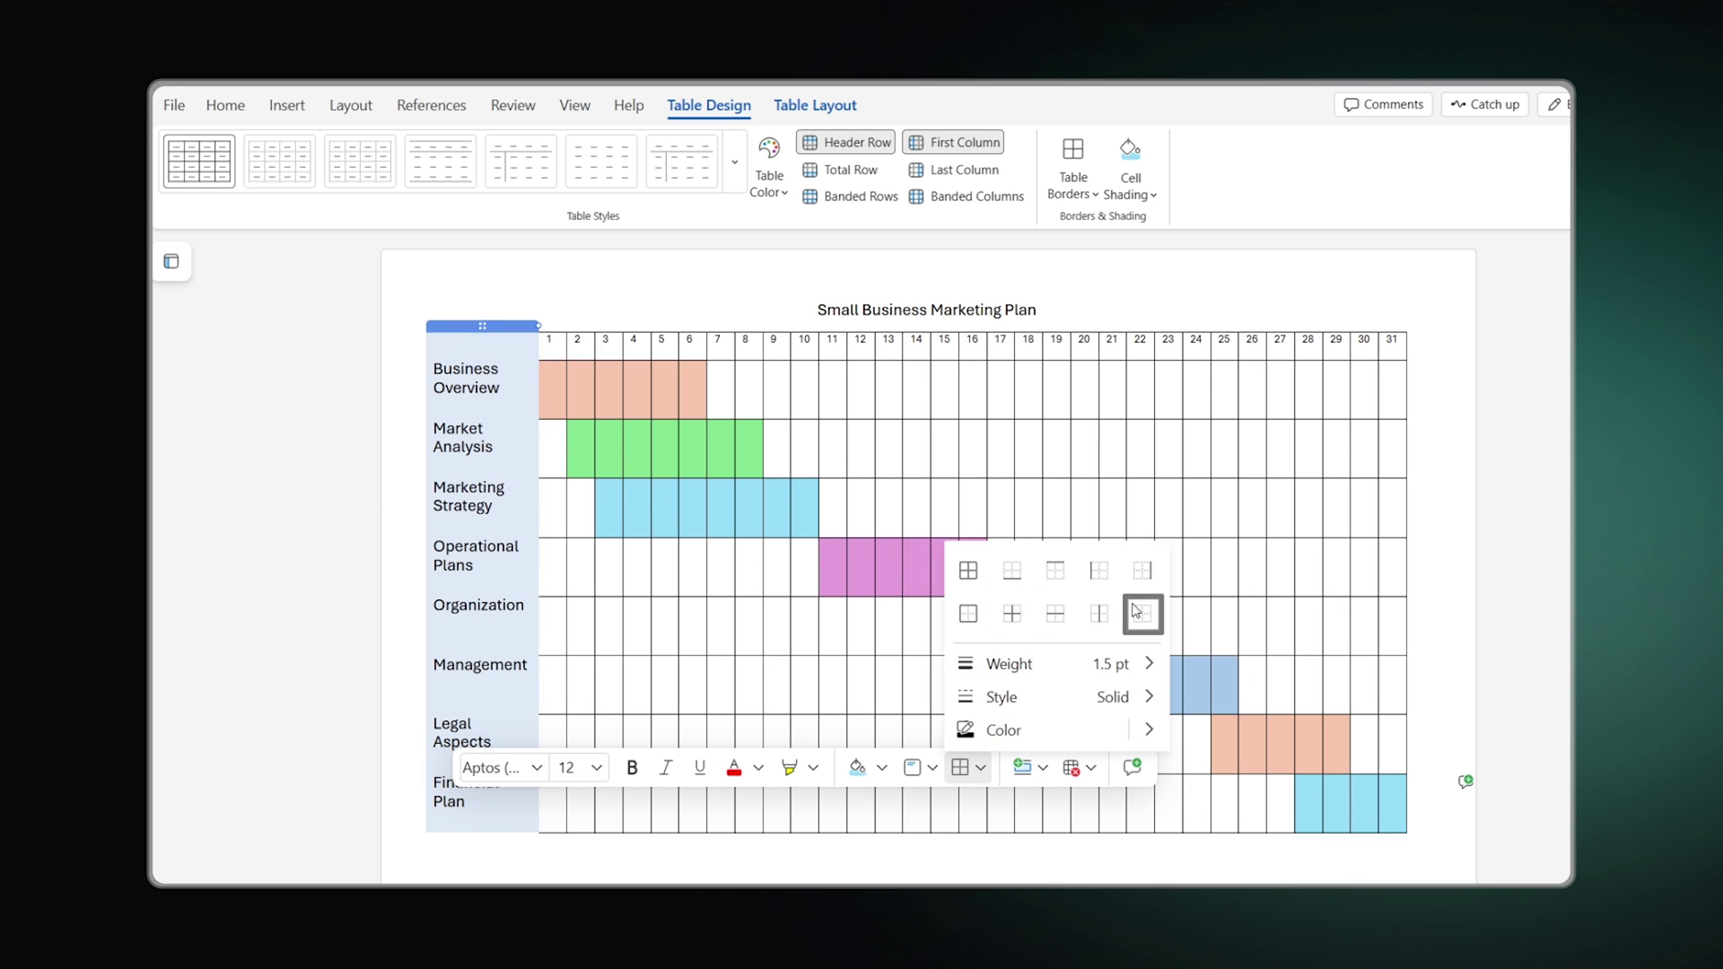
{"action": "key", "text": "Escape"}
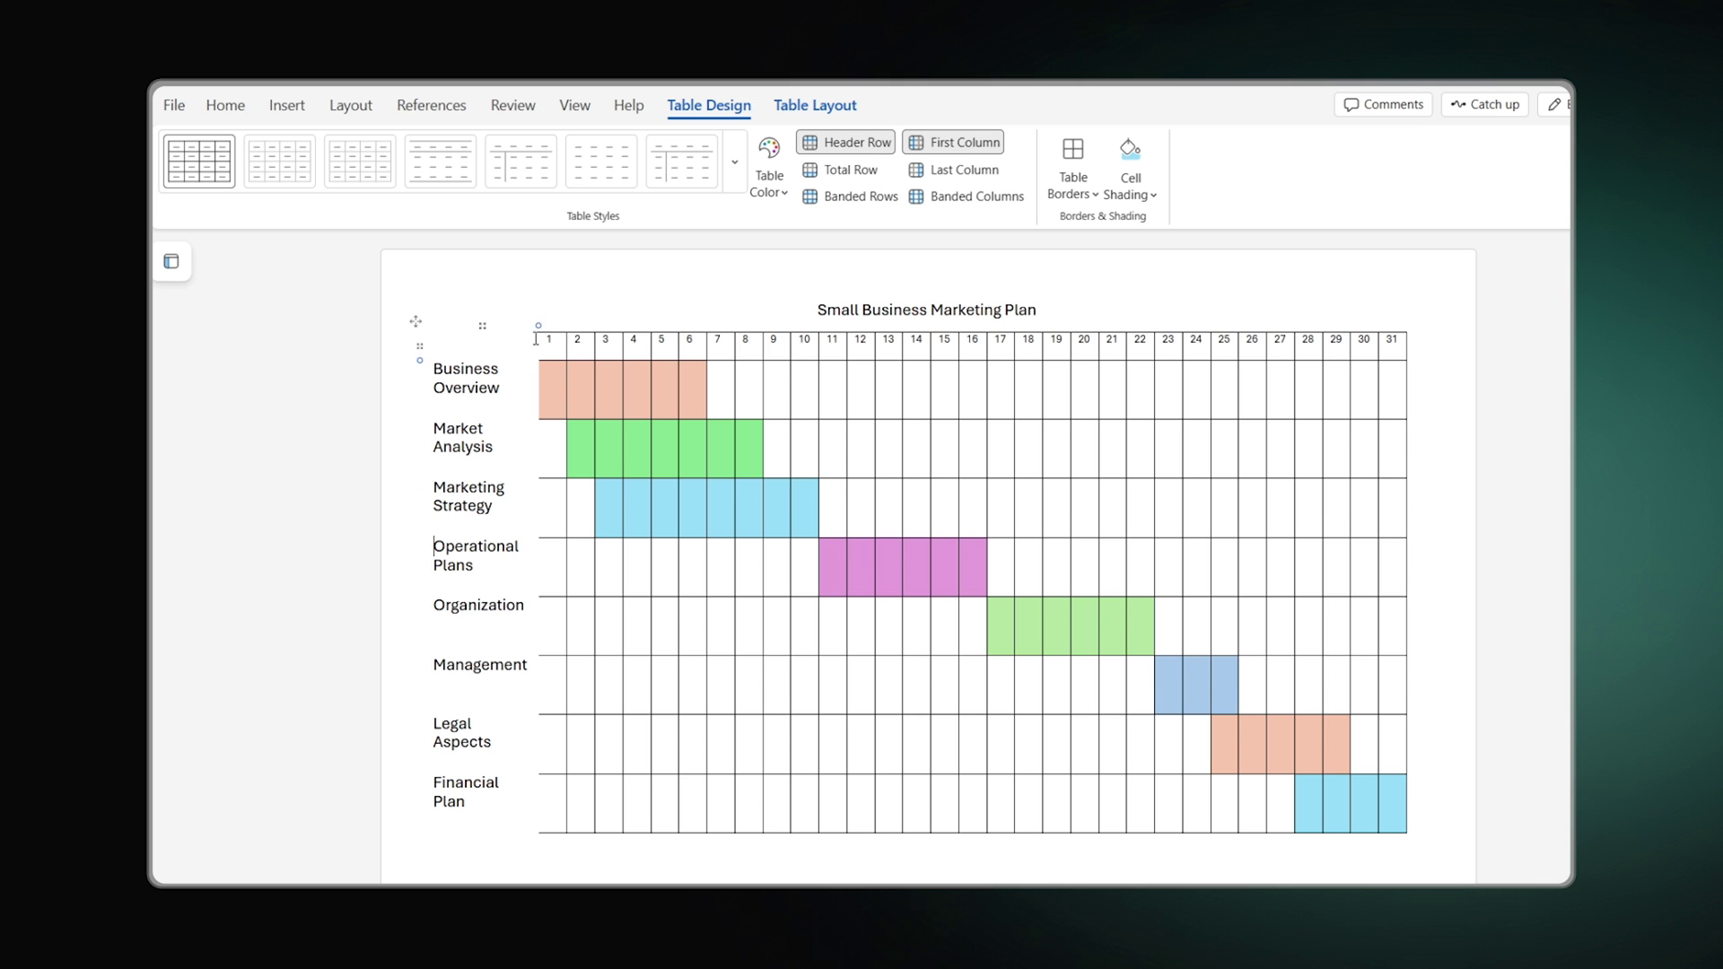
{"action": "left_click", "coordinate": [419, 346]}
{"action": "left_click", "coordinate": [1204, 299]}
{"action": "left_click", "coordinate": [1485, 401]}
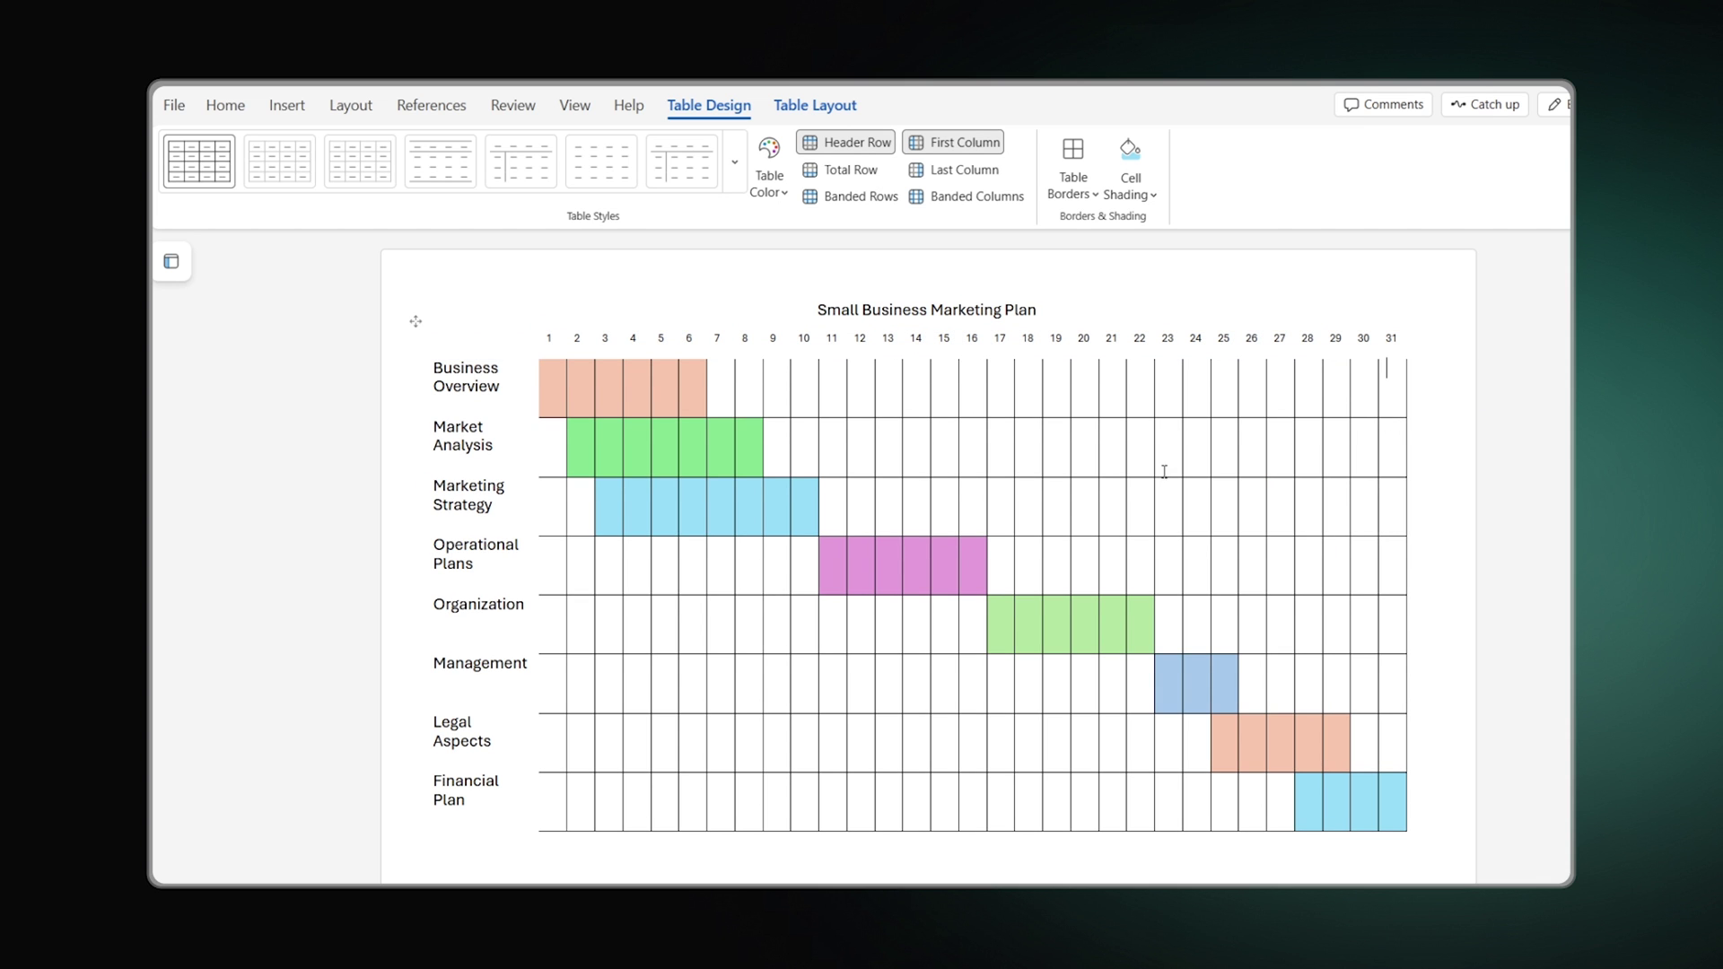
Step: Select the task-name column and bring up its cell alignment choices
{"action": "left_click", "coordinate": [477, 323]}
{"action": "left_click", "coordinate": [477, 323]}
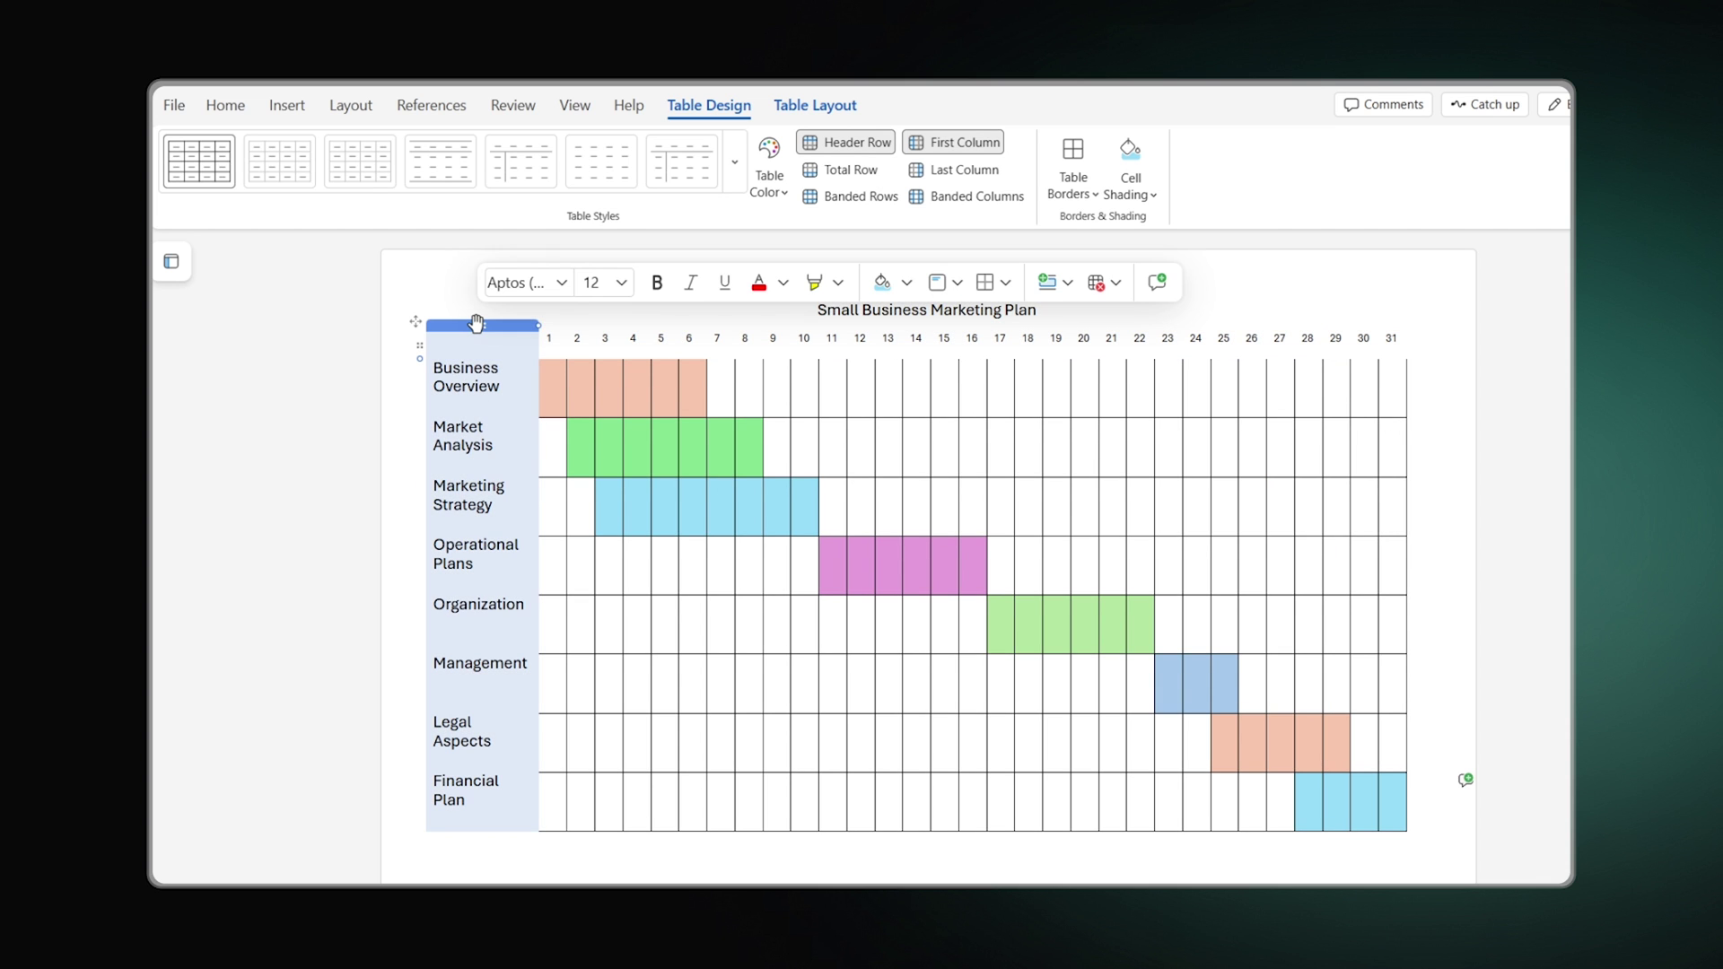
{"action": "left_click", "coordinate": [956, 282]}
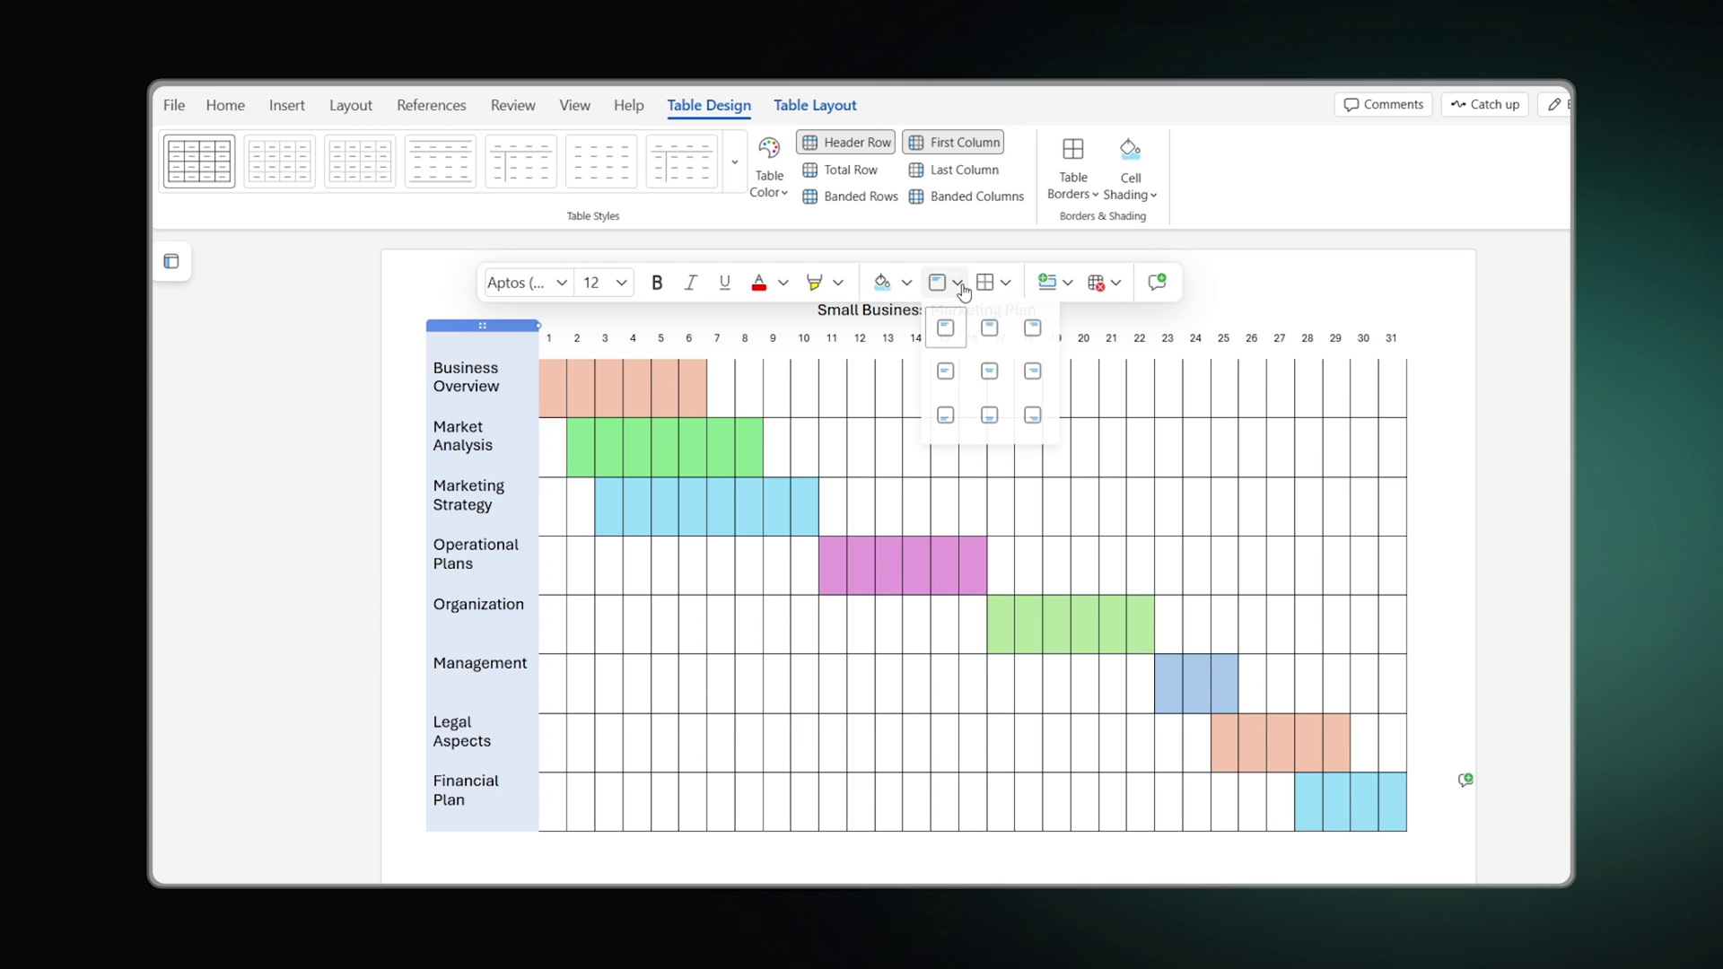
Step: Centre the task labels and set the day numbers to font size 9
{"action": "left_click", "coordinate": [988, 377]}
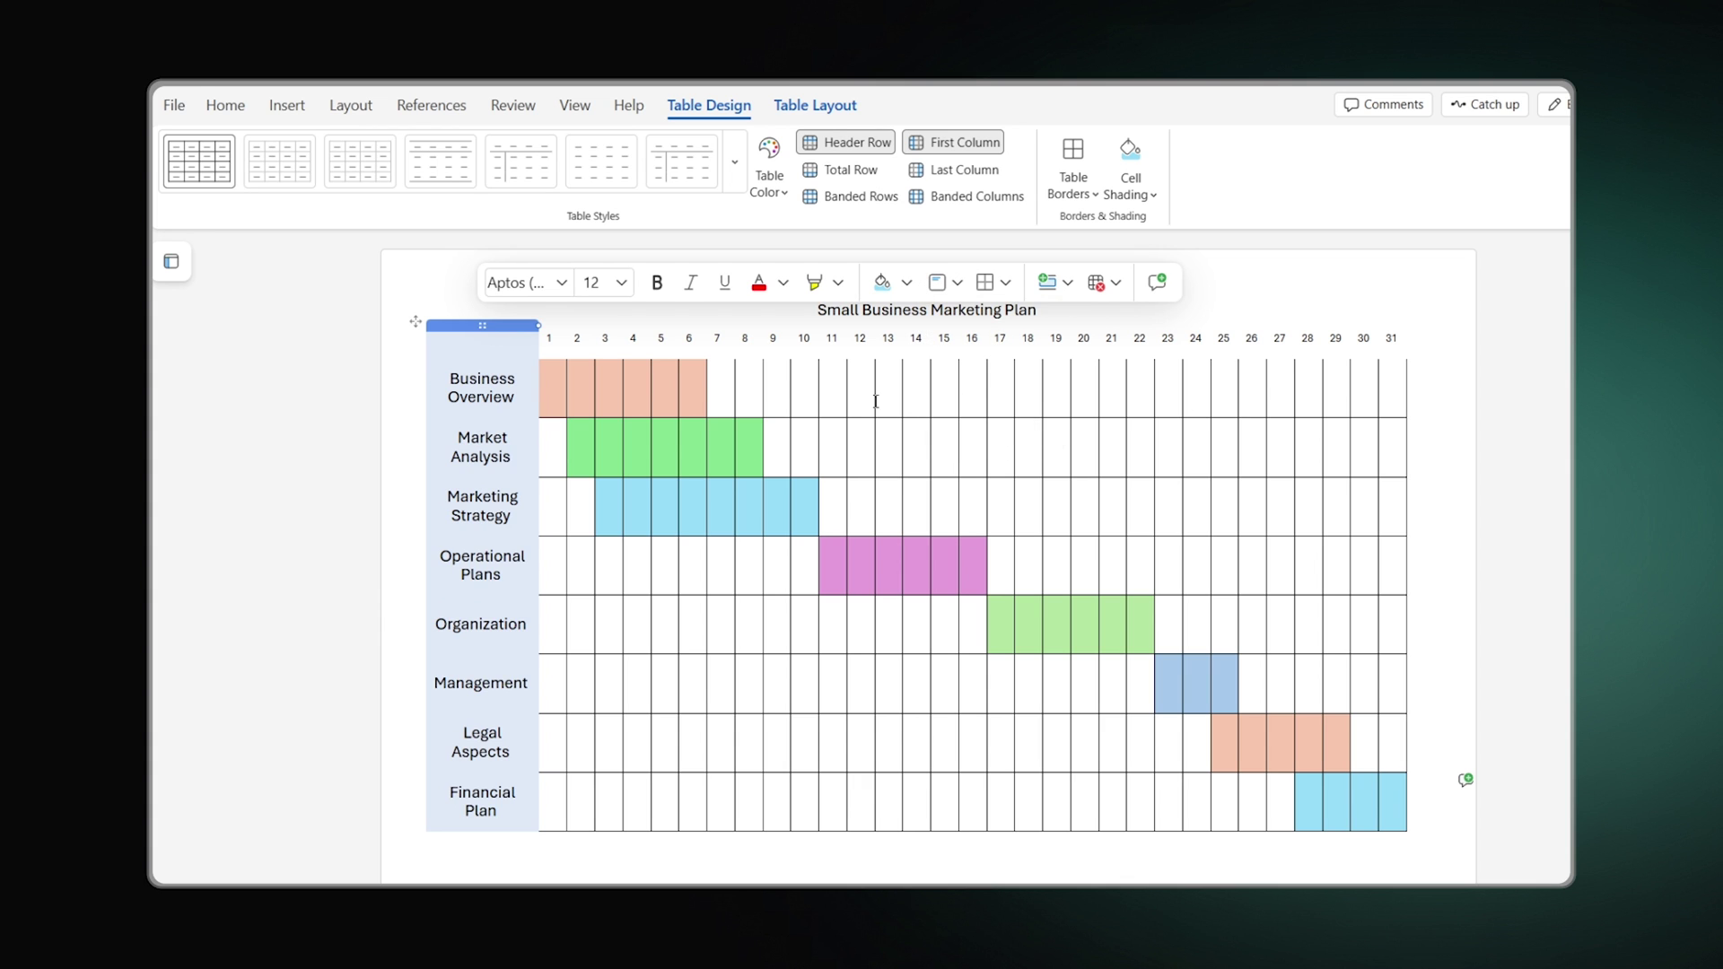
{"action": "left_click", "coordinate": [378, 406]}
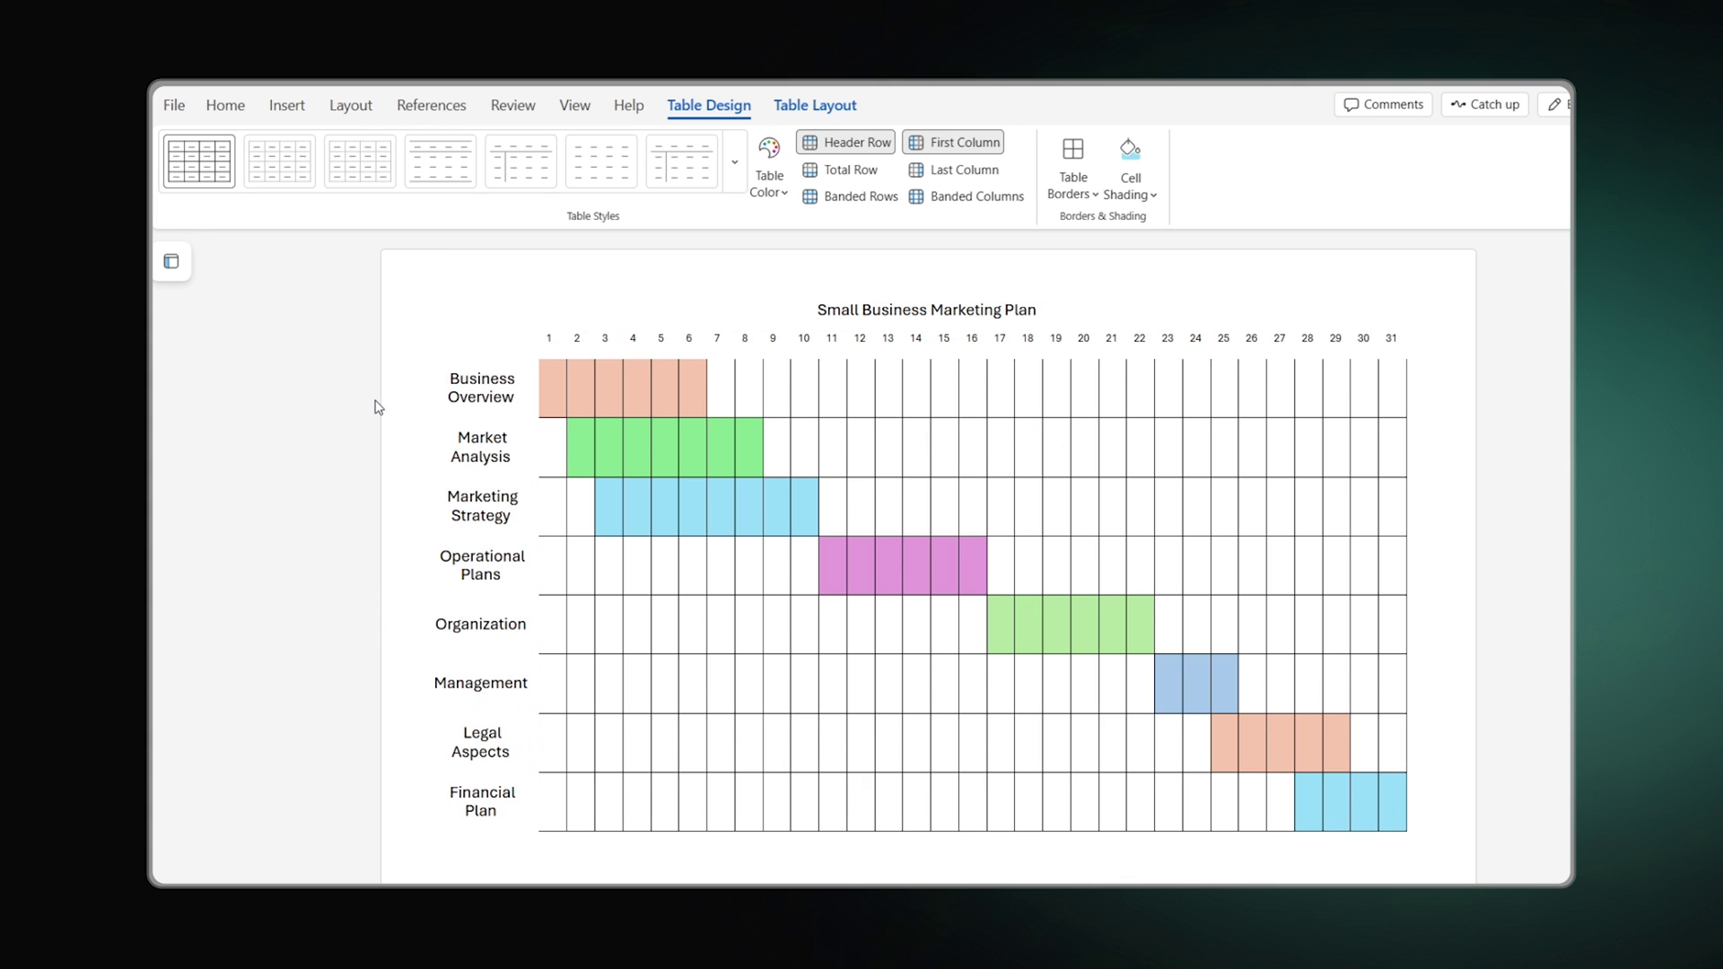
{"action": "left_click_drag", "start_coordinate": [431, 341], "coordinate": [1405, 344]}
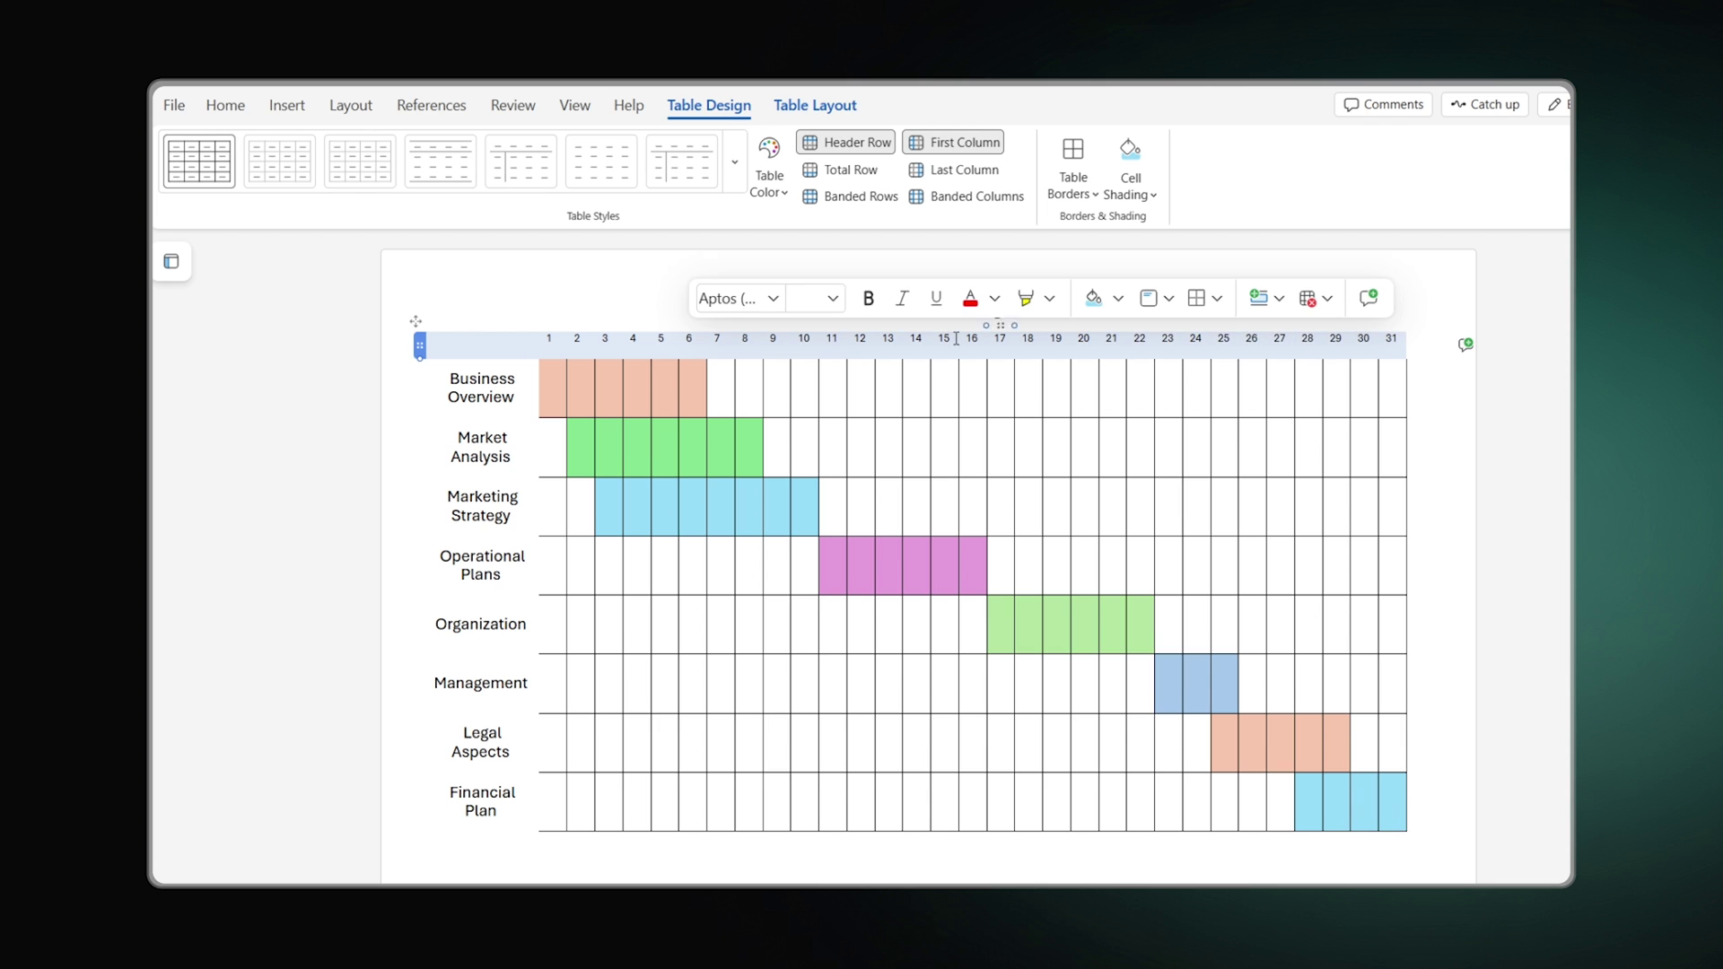
{"action": "left_click", "coordinate": [833, 298]}
{"action": "left_click", "coordinate": [819, 363]}
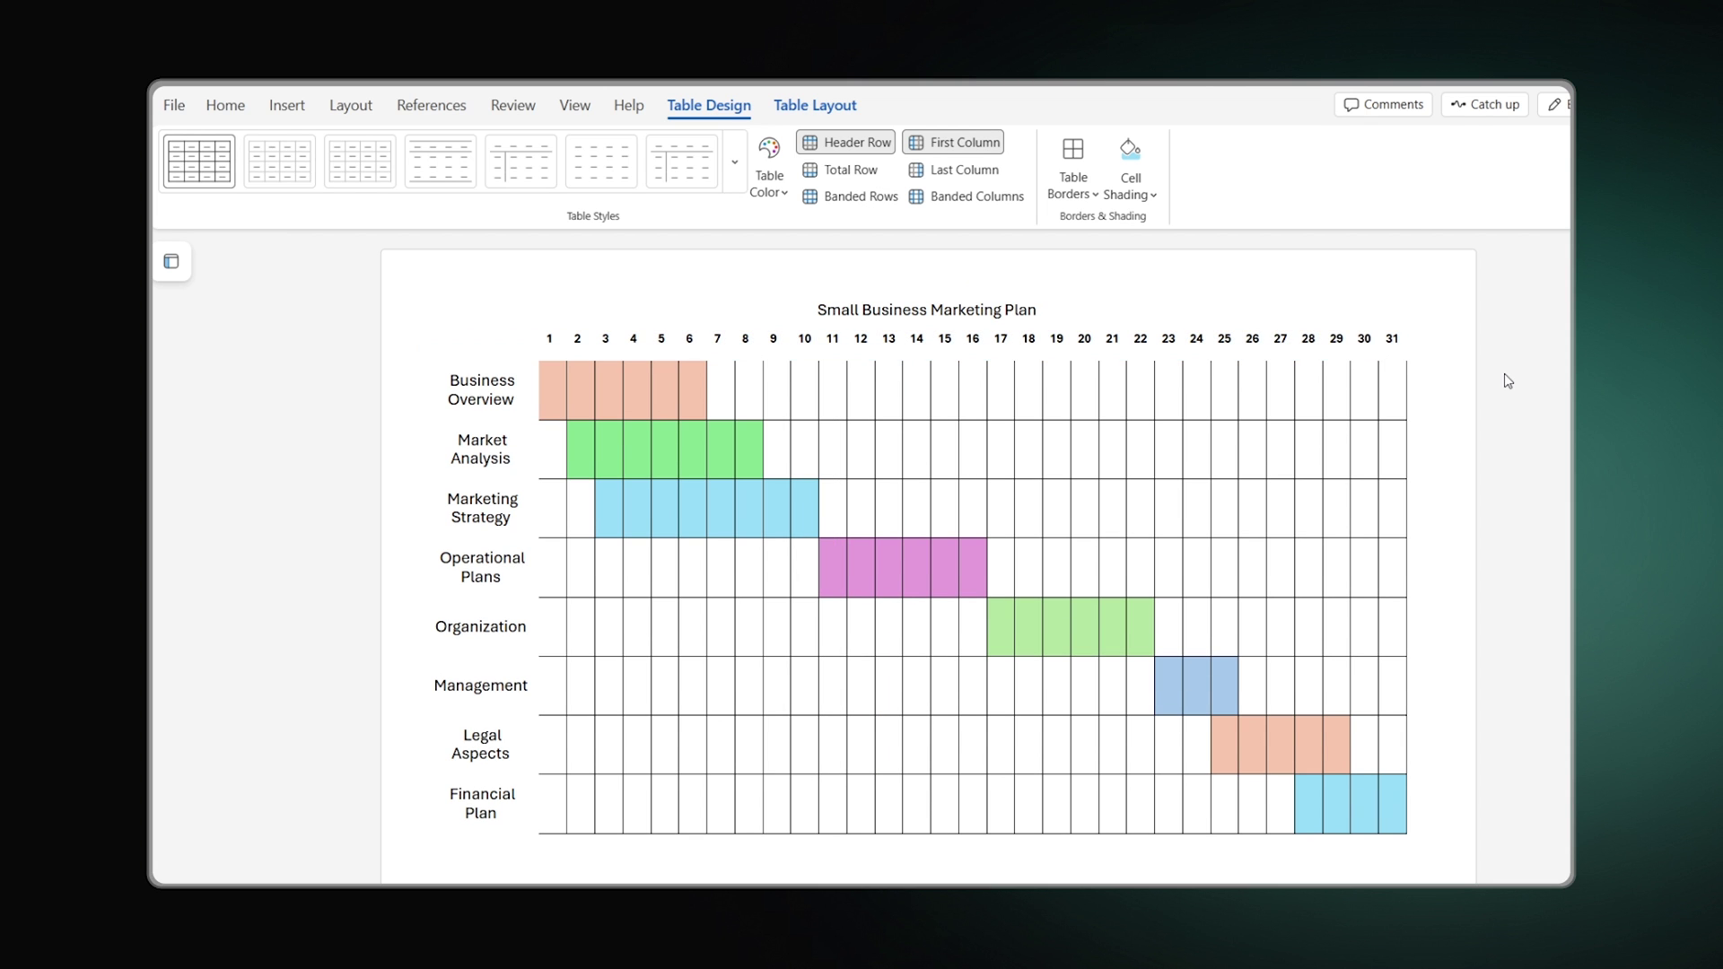
Step: Make the 'Small Business Marketing Plan' title bold with a larger font size
{"action": "left_click_drag", "start_coordinate": [991, 311], "coordinate": [1036, 310]}
{"action": "left_click", "coordinate": [433, 262]}
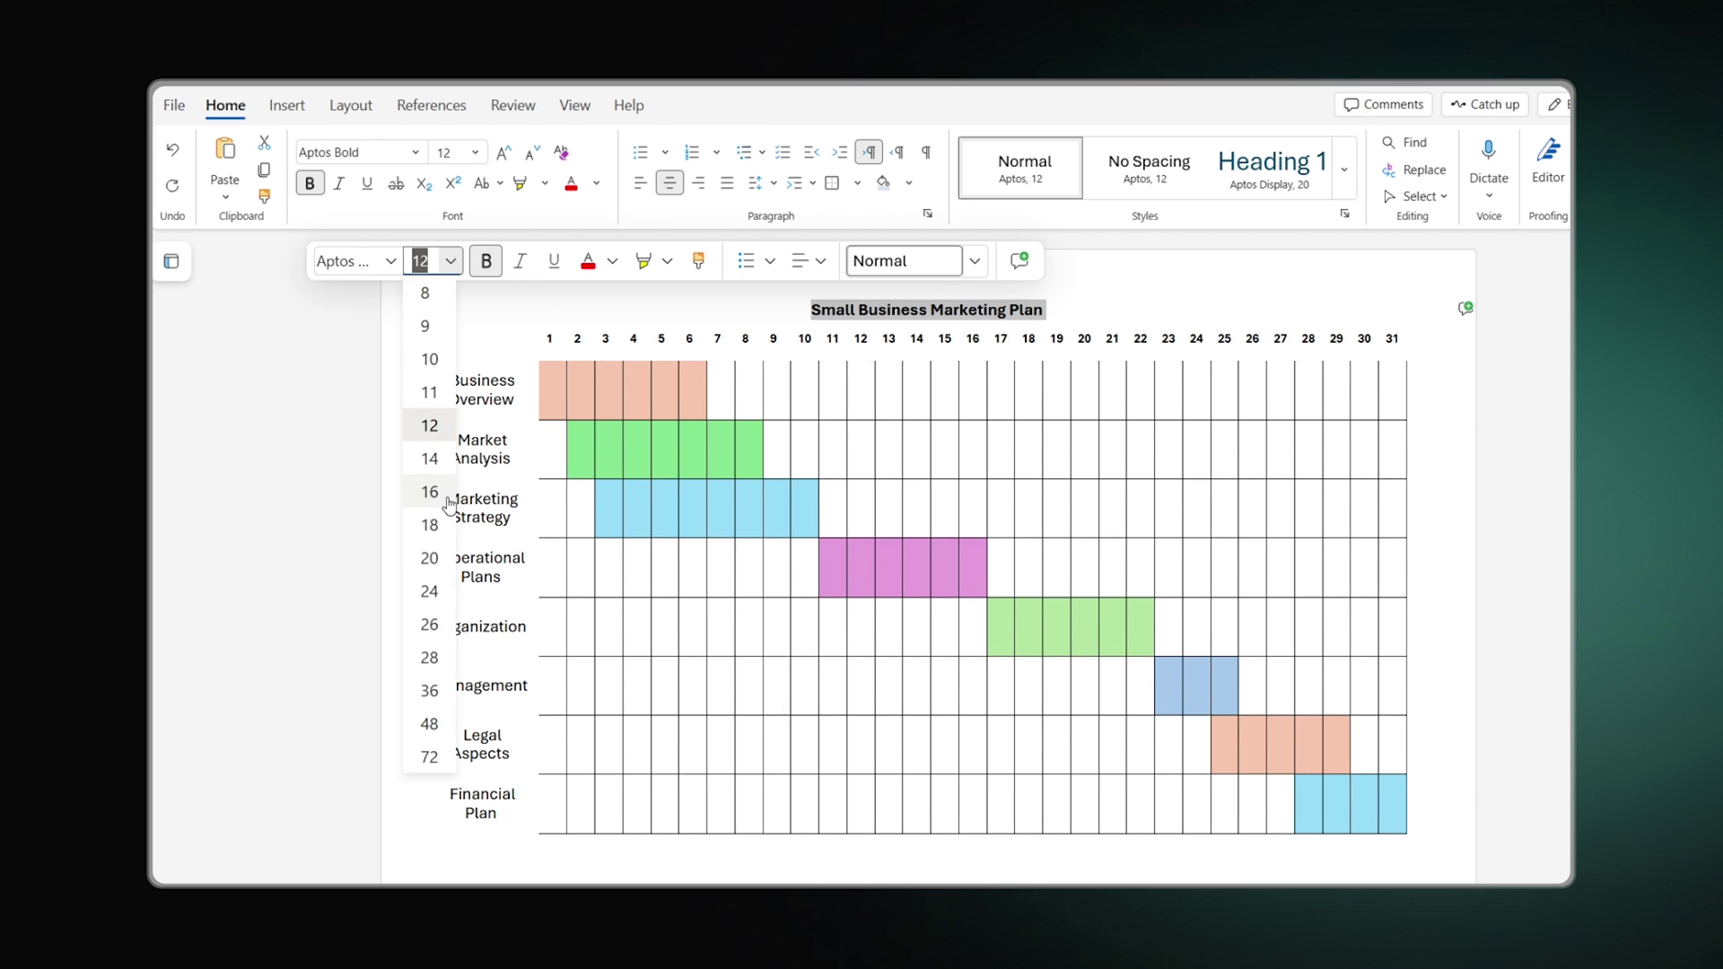
{"action": "left_click", "coordinate": [427, 473]}
{"action": "left_click", "coordinate": [357, 461]}
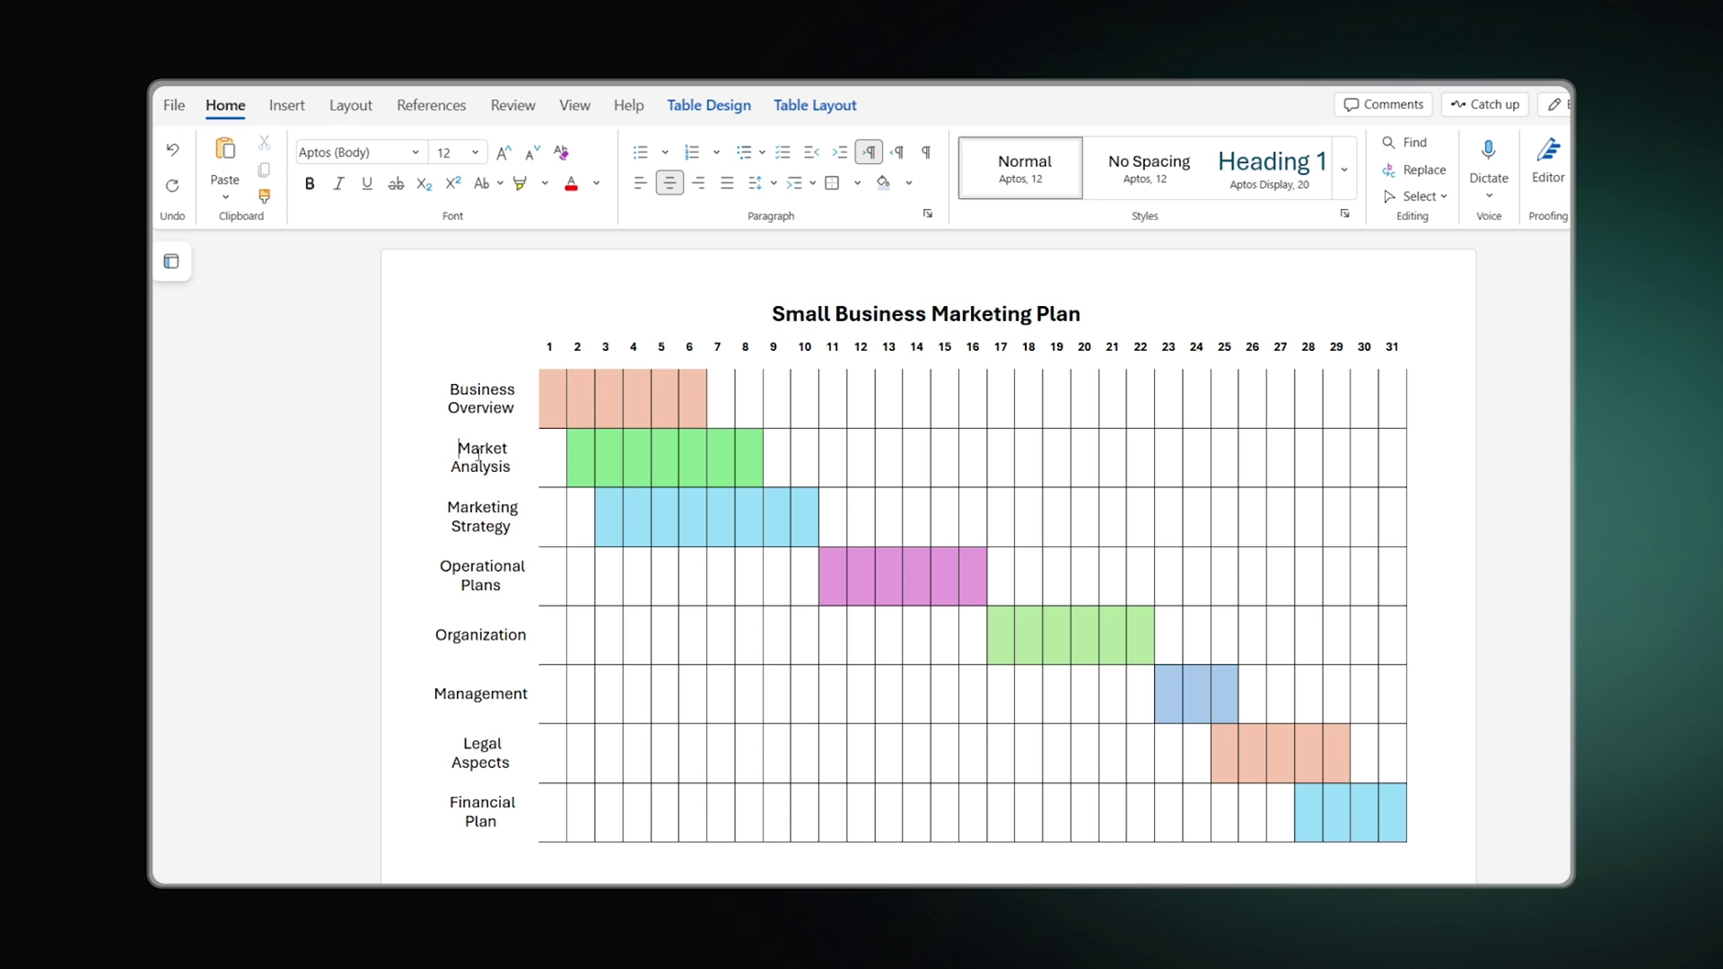
{"action": "left_click_drag", "start_coordinate": [611, 401], "coordinate": [692, 401]}
Step: Merge the shaded day cells of Business Overview, Market Analysis, Marketing Strategy and remaining rows, repeating with F4
{"action": "left_click", "coordinate": [815, 105]}
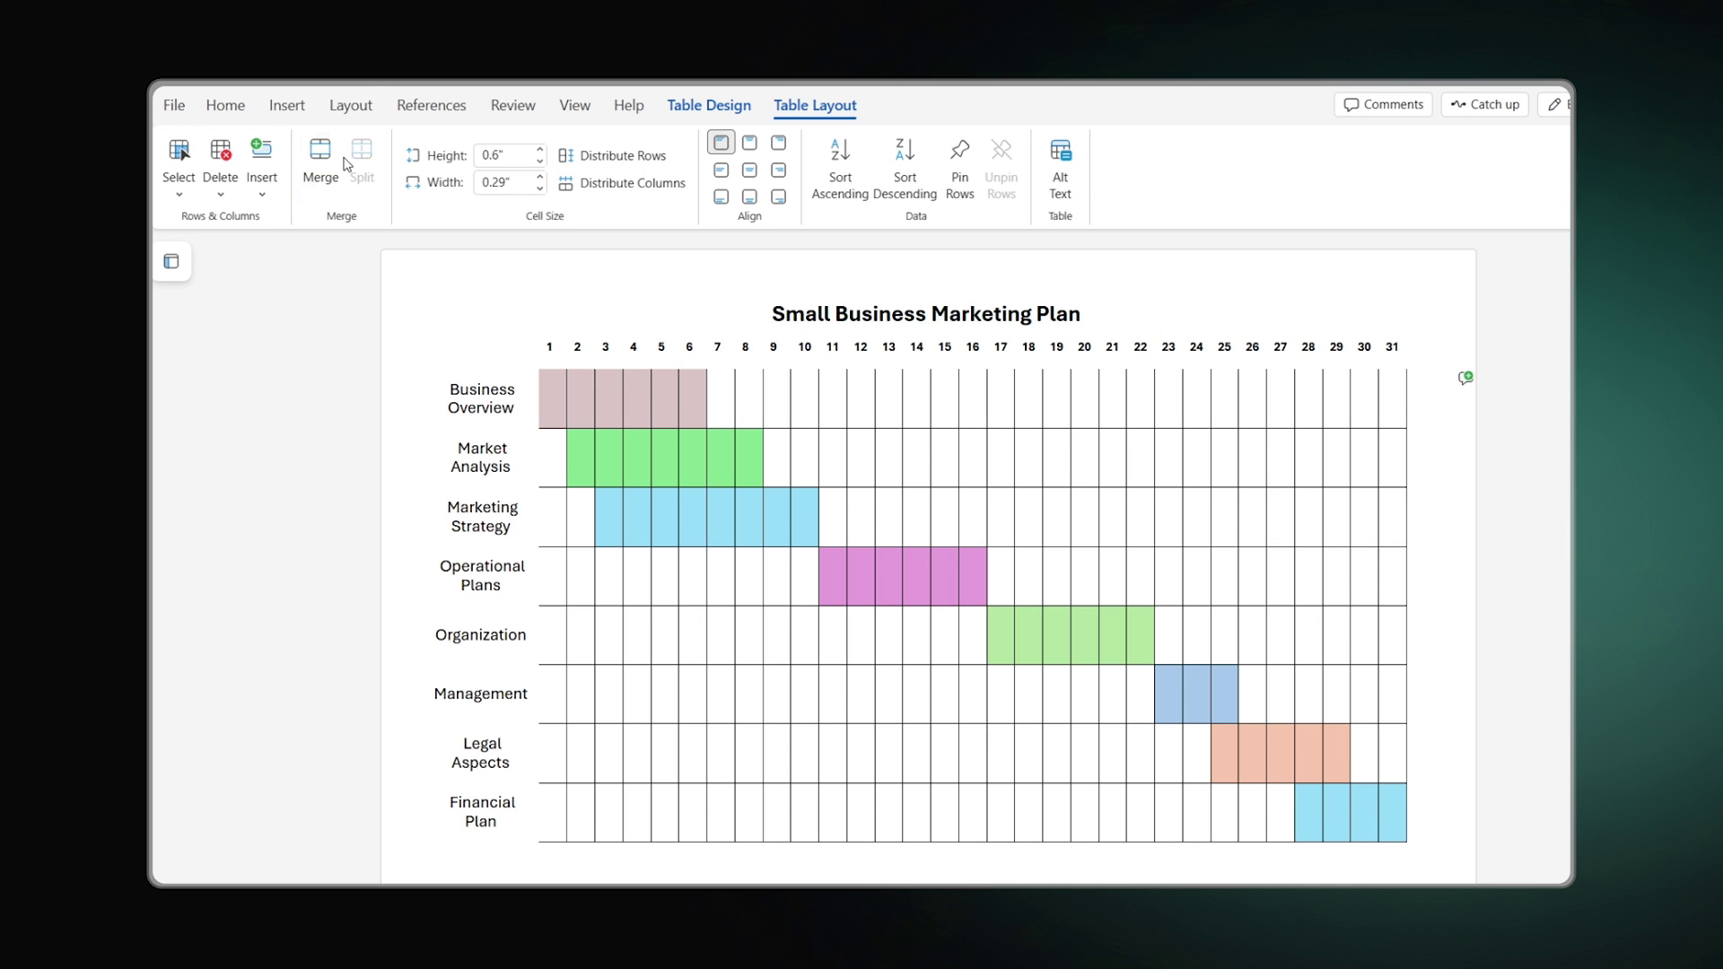
{"action": "key", "text": "F4"}
{"action": "left_click_drag", "start_coordinate": [599, 517], "coordinate": [808, 516]}
{"action": "key", "text": "F4"}
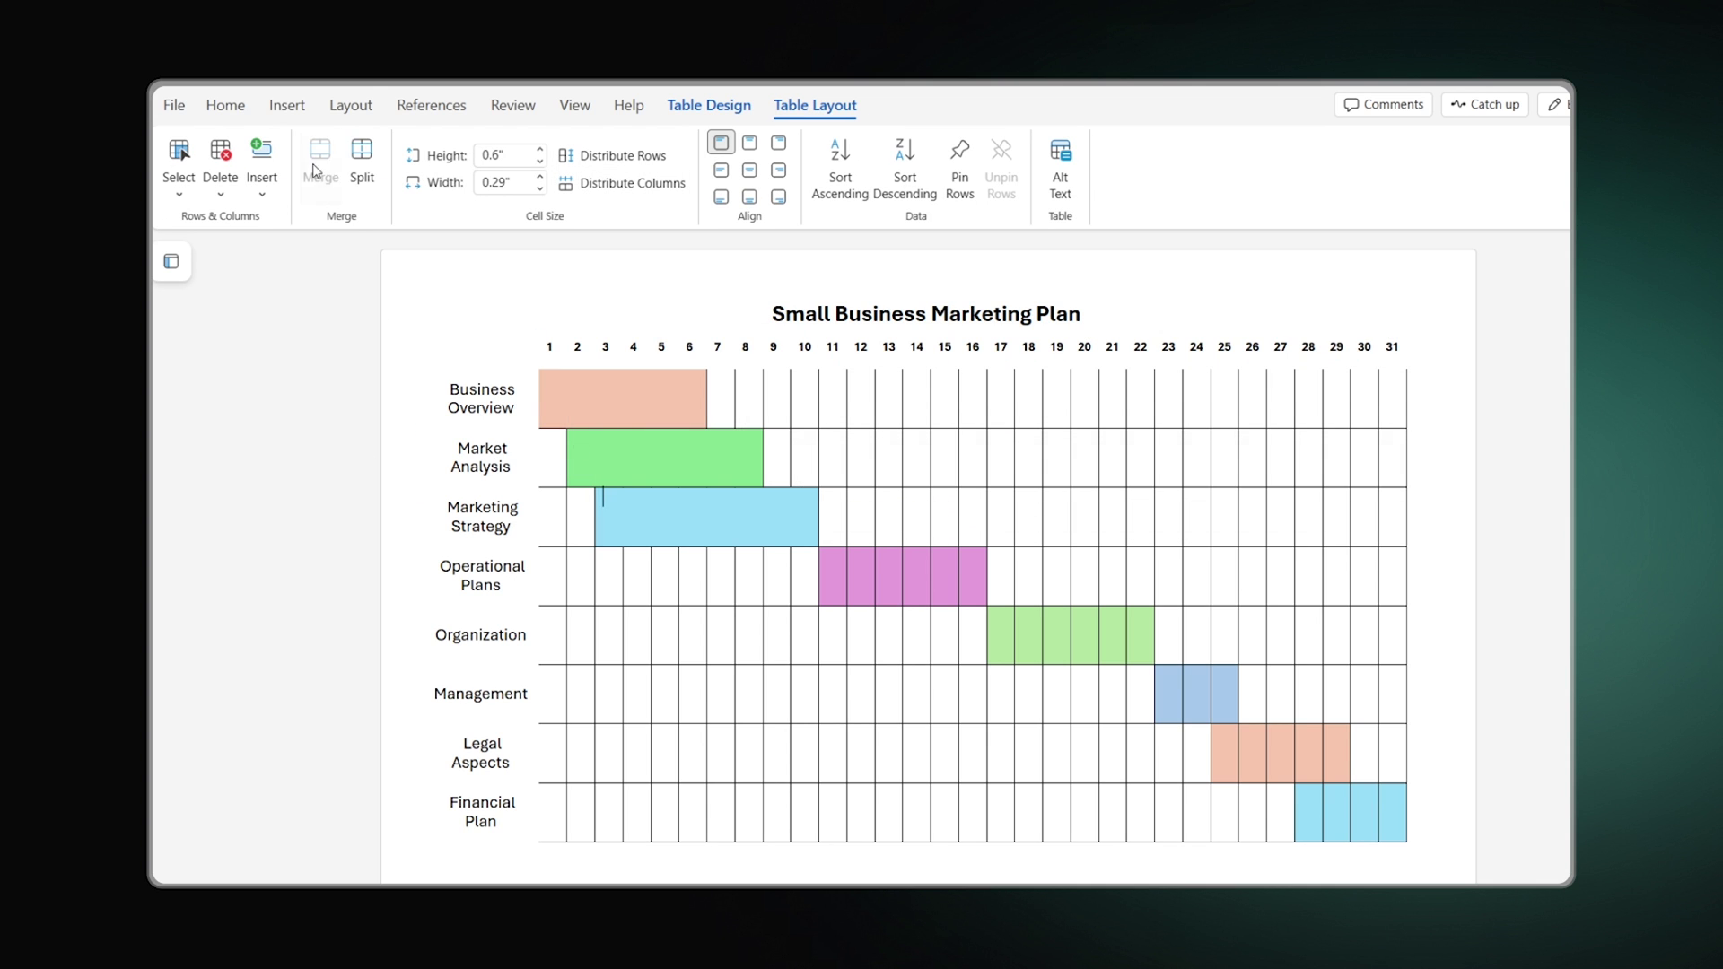
{"action": "left_click_drag", "start_coordinate": [834, 576], "coordinate": [978, 576]}
{"action": "key", "text": "F4"}
{"action": "left_click_drag", "start_coordinate": [997, 636], "coordinate": [1227, 694]}
{"action": "key", "text": "F4"}
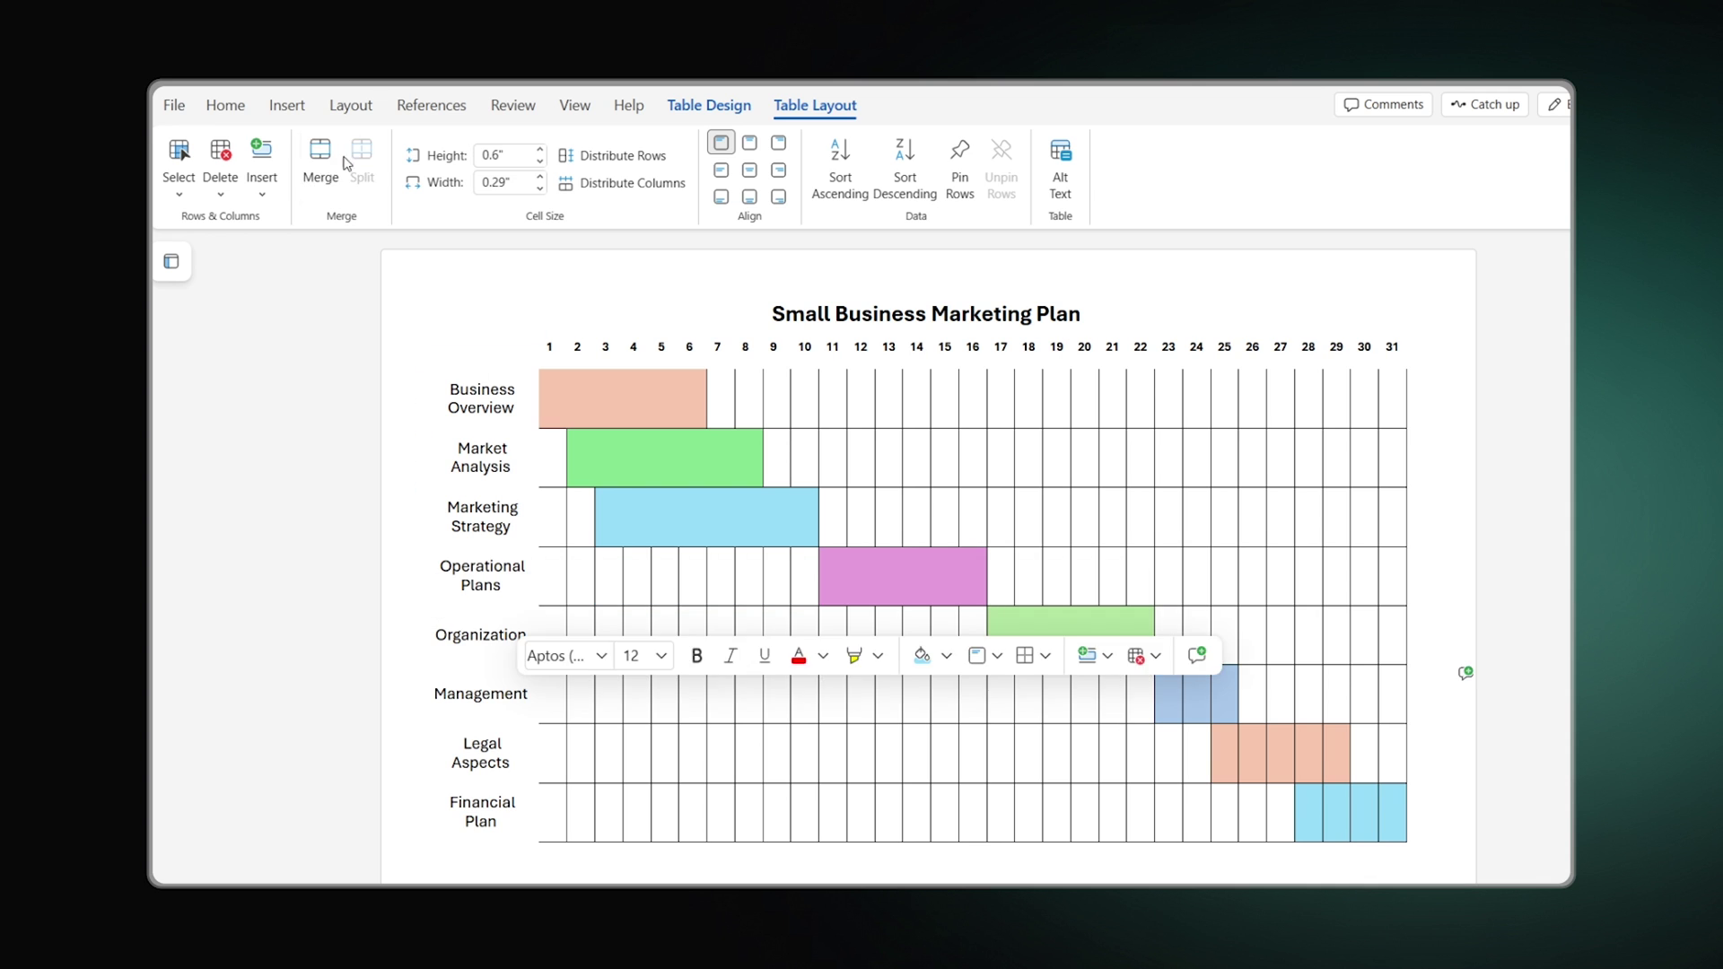
{"action": "key", "text": "F4"}
{"action": "left_click_drag", "start_coordinate": [1223, 752], "coordinate": [1458, 791]}
{"action": "key", "text": "F4"}
{"action": "key", "text": "F4"}
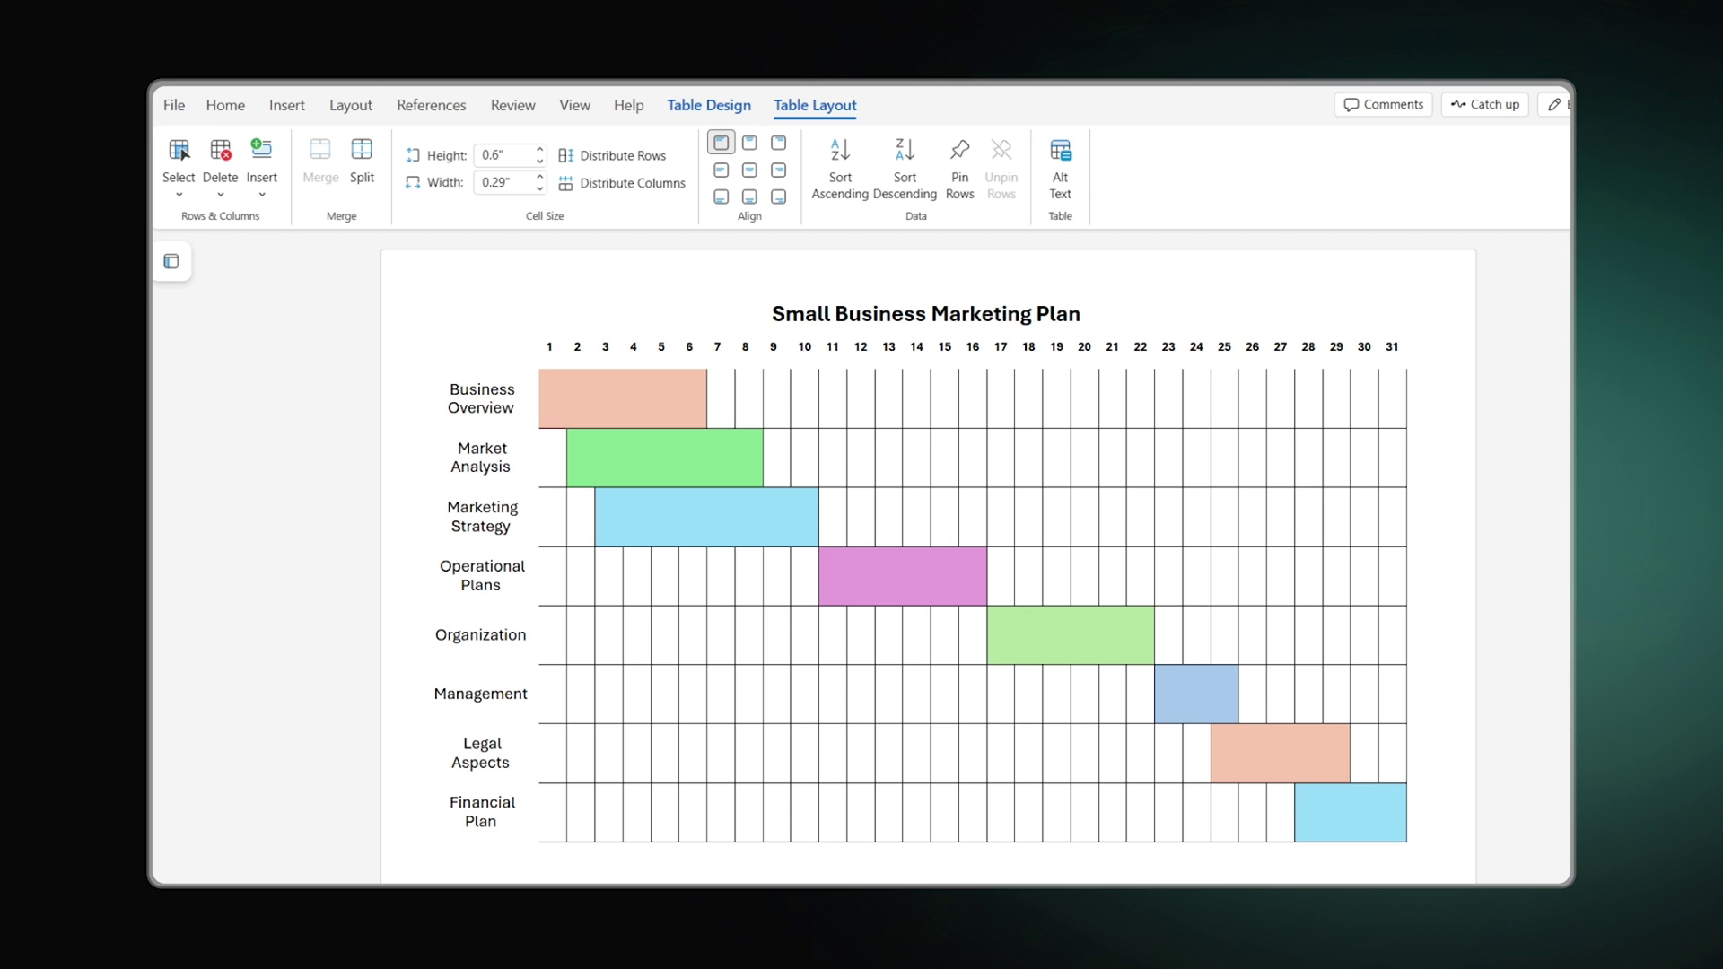
Step: Set the border colour of the whole day-cell grid to light grey
{"action": "left_click_drag", "start_coordinate": [583, 419], "coordinate": [1383, 808]}
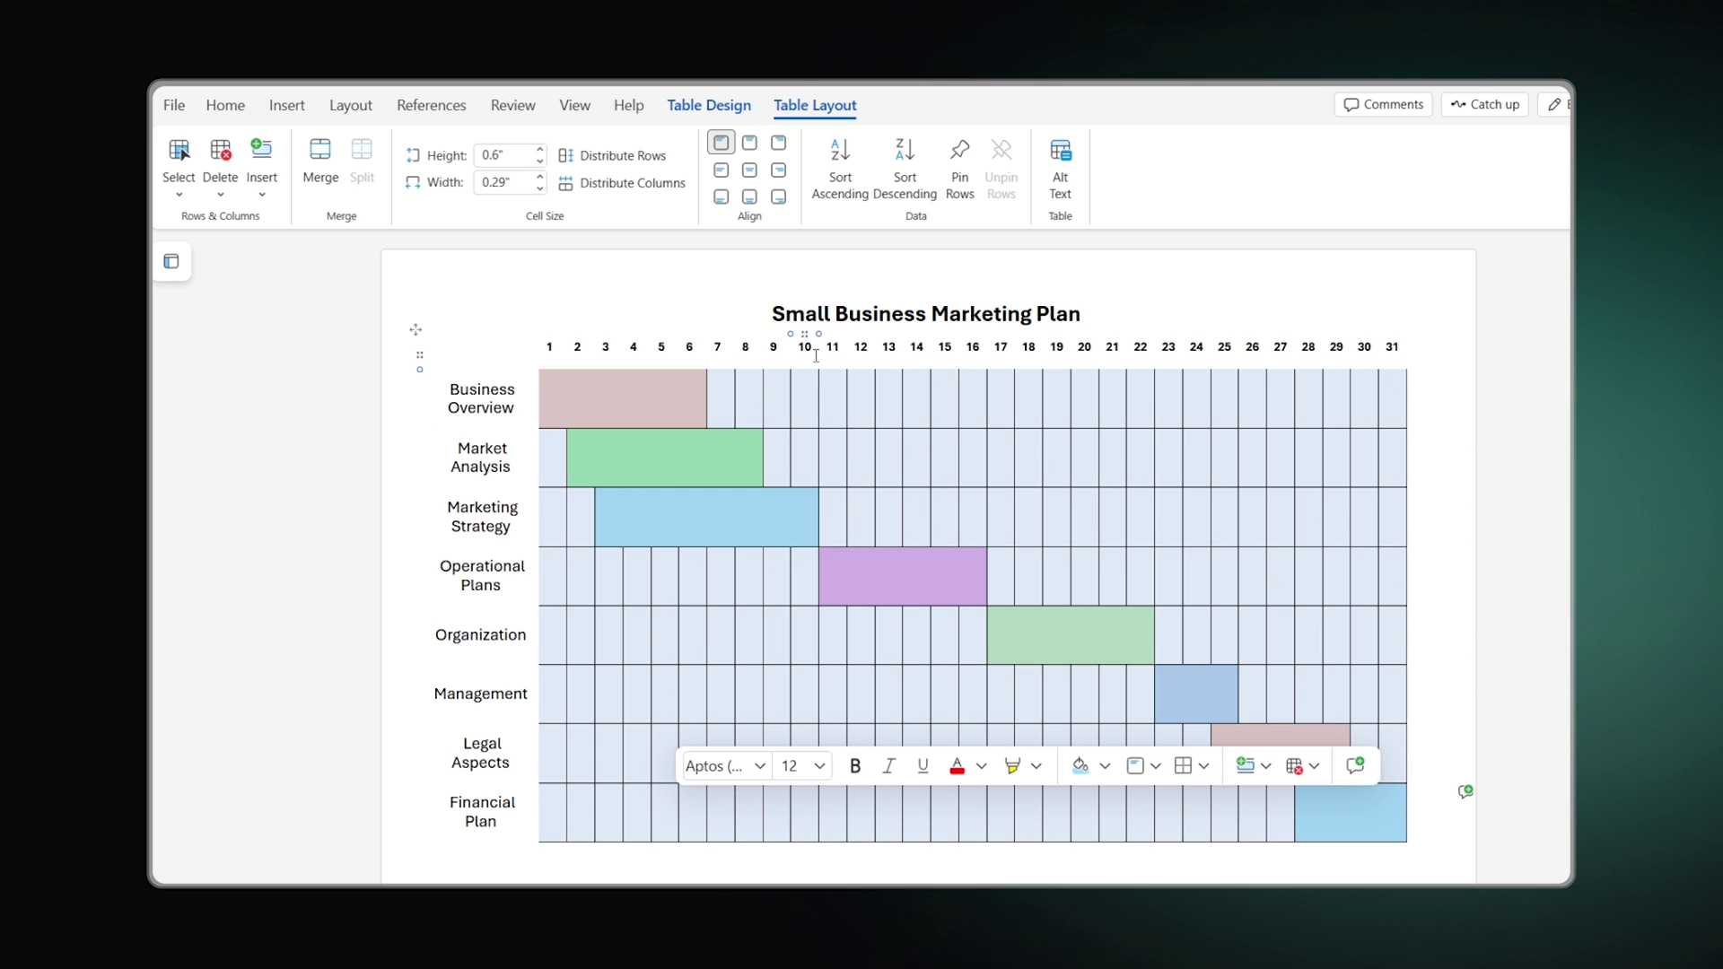
{"action": "left_click", "coordinate": [717, 104]}
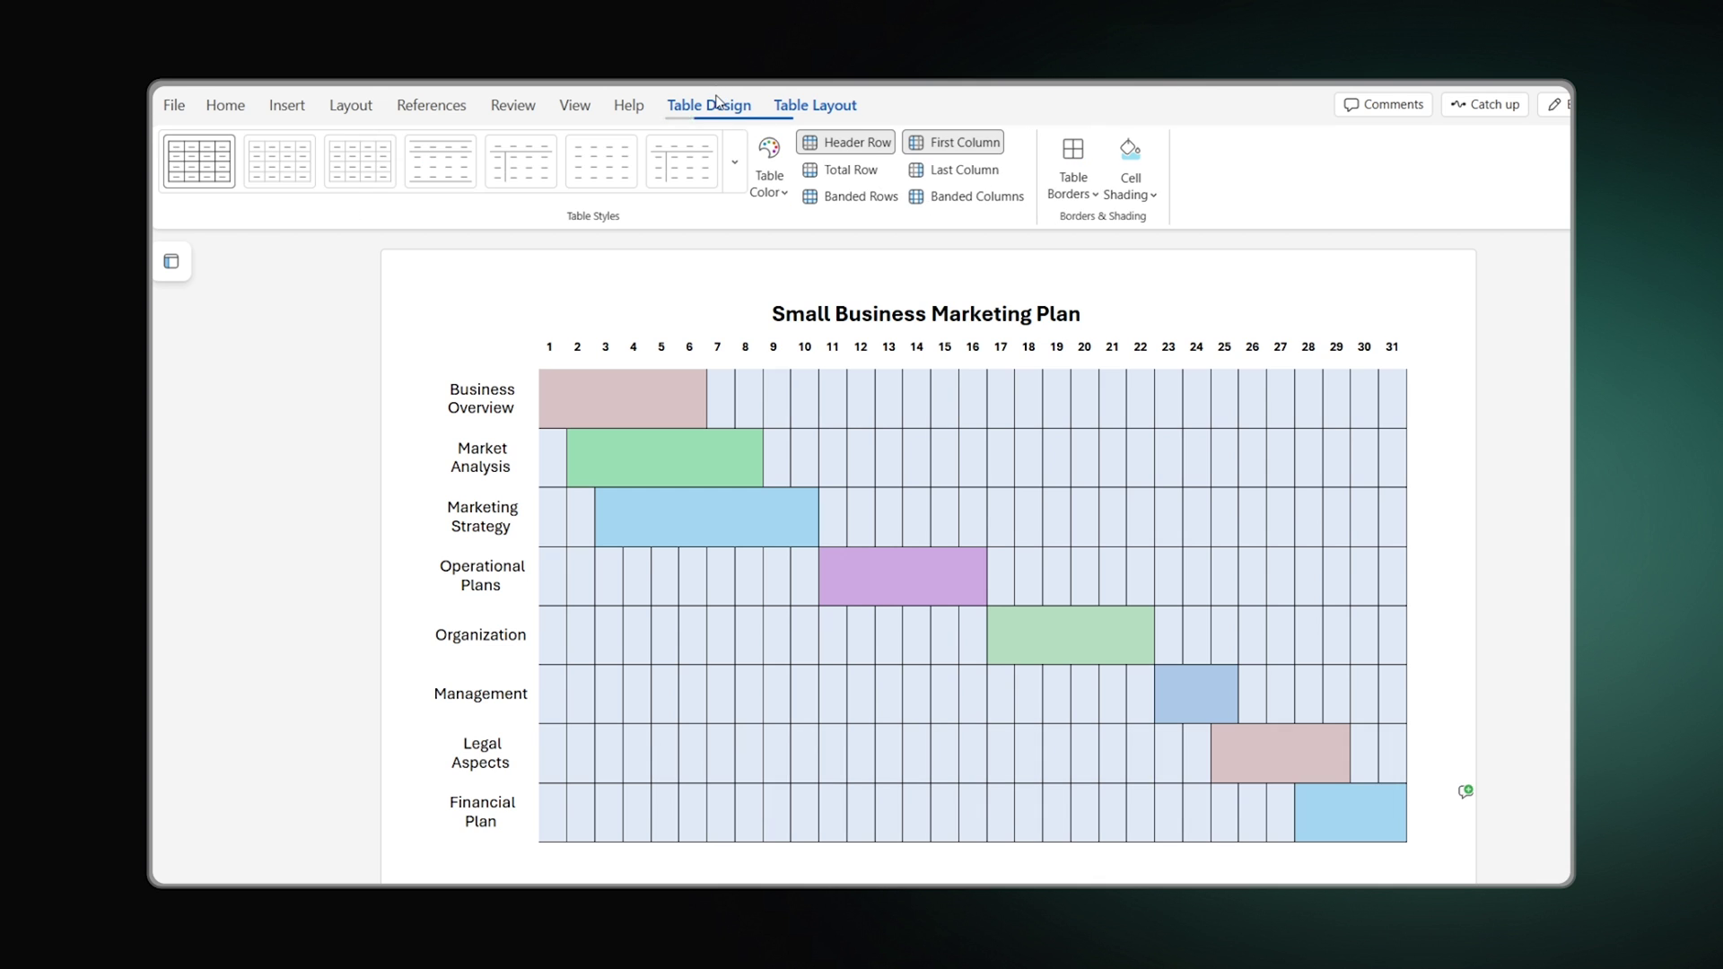
{"action": "left_click", "coordinate": [1088, 194]}
{"action": "left_click", "coordinate": [1252, 382]}
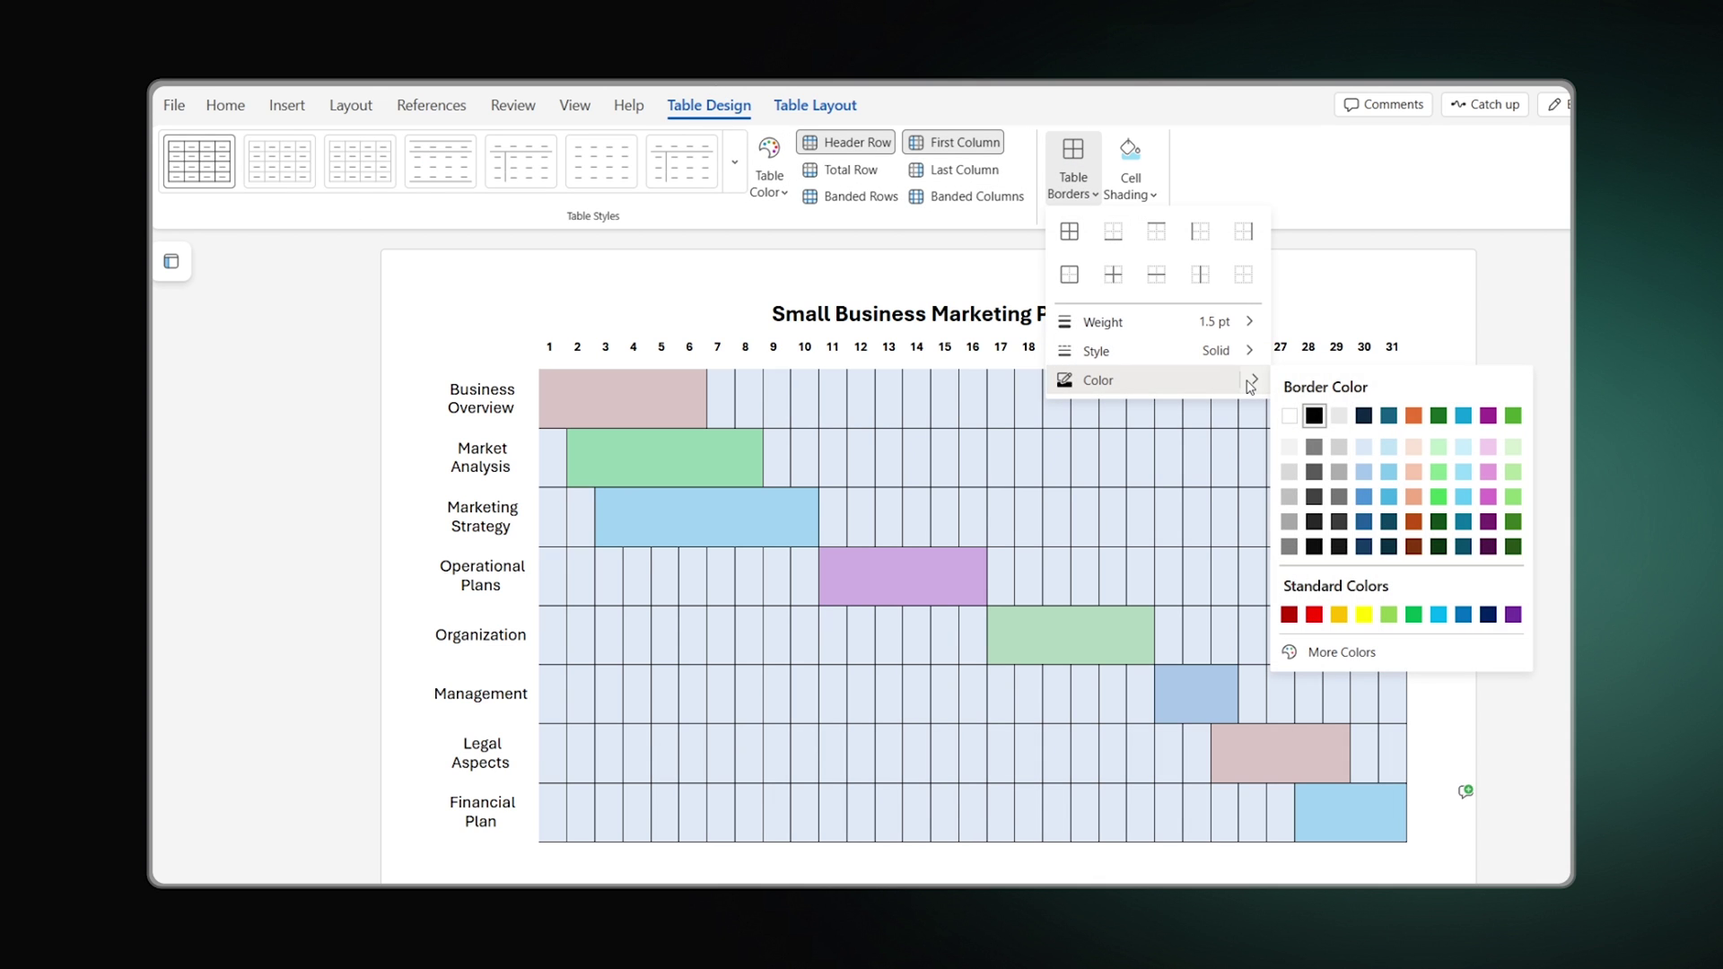
{"action": "left_click", "coordinate": [1339, 447]}
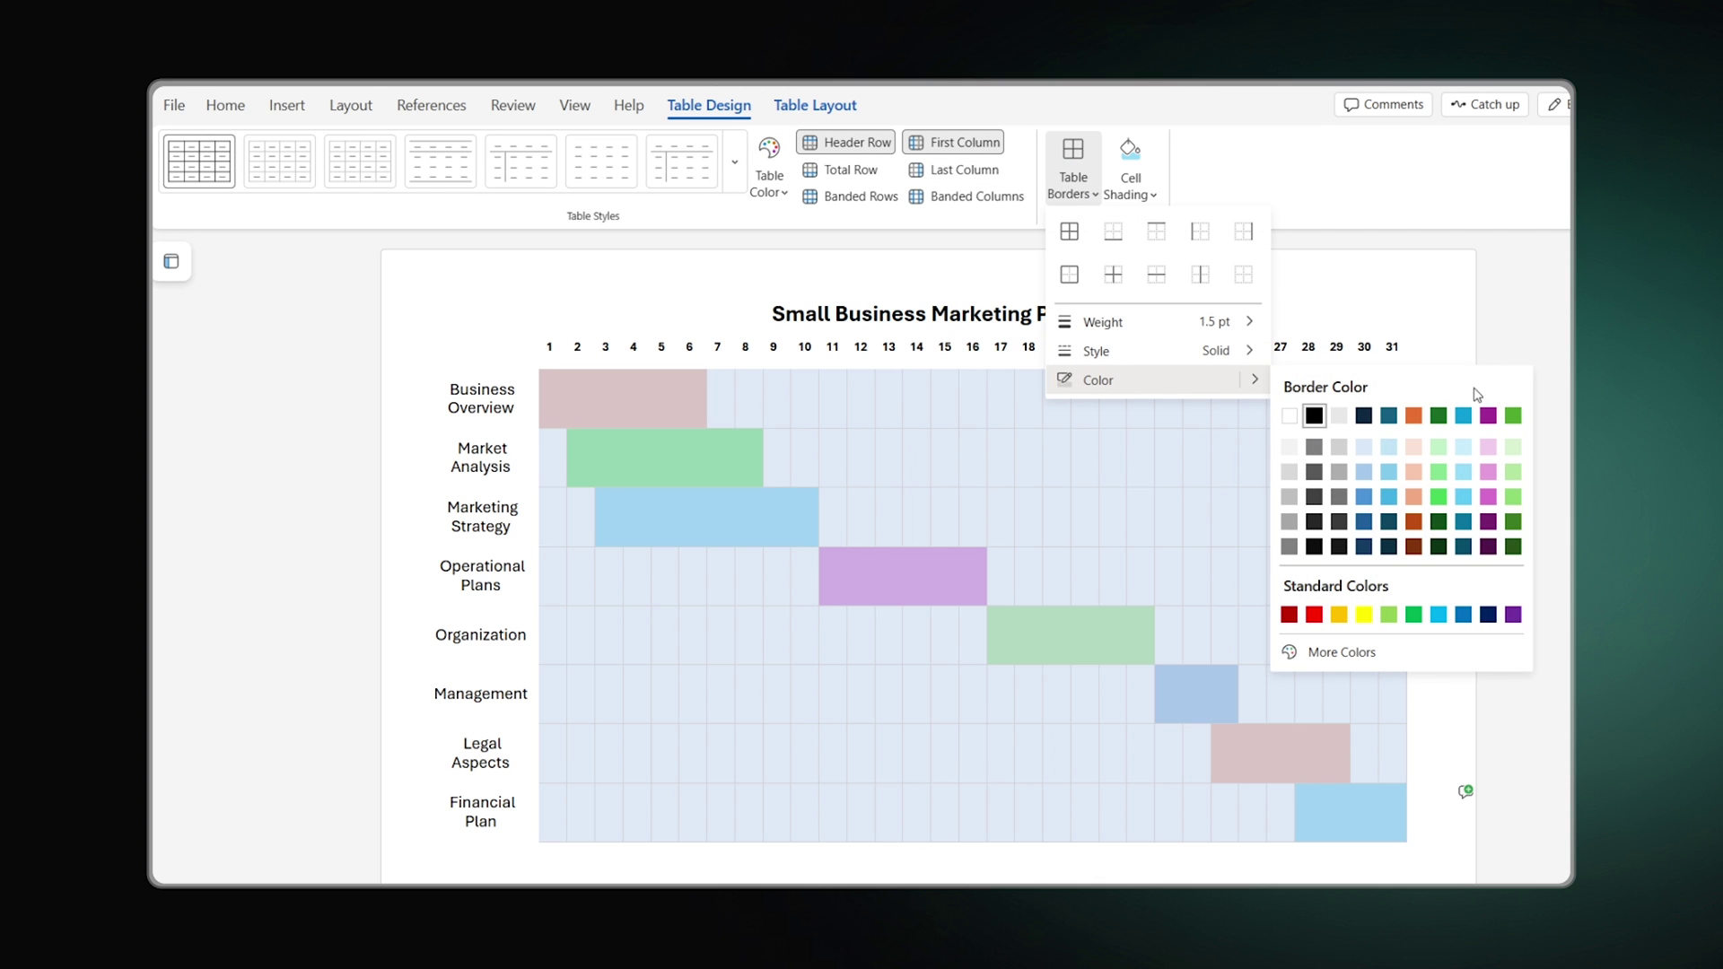
{"action": "left_click", "coordinate": [1526, 323]}
{"action": "left_click", "coordinate": [1530, 321]}
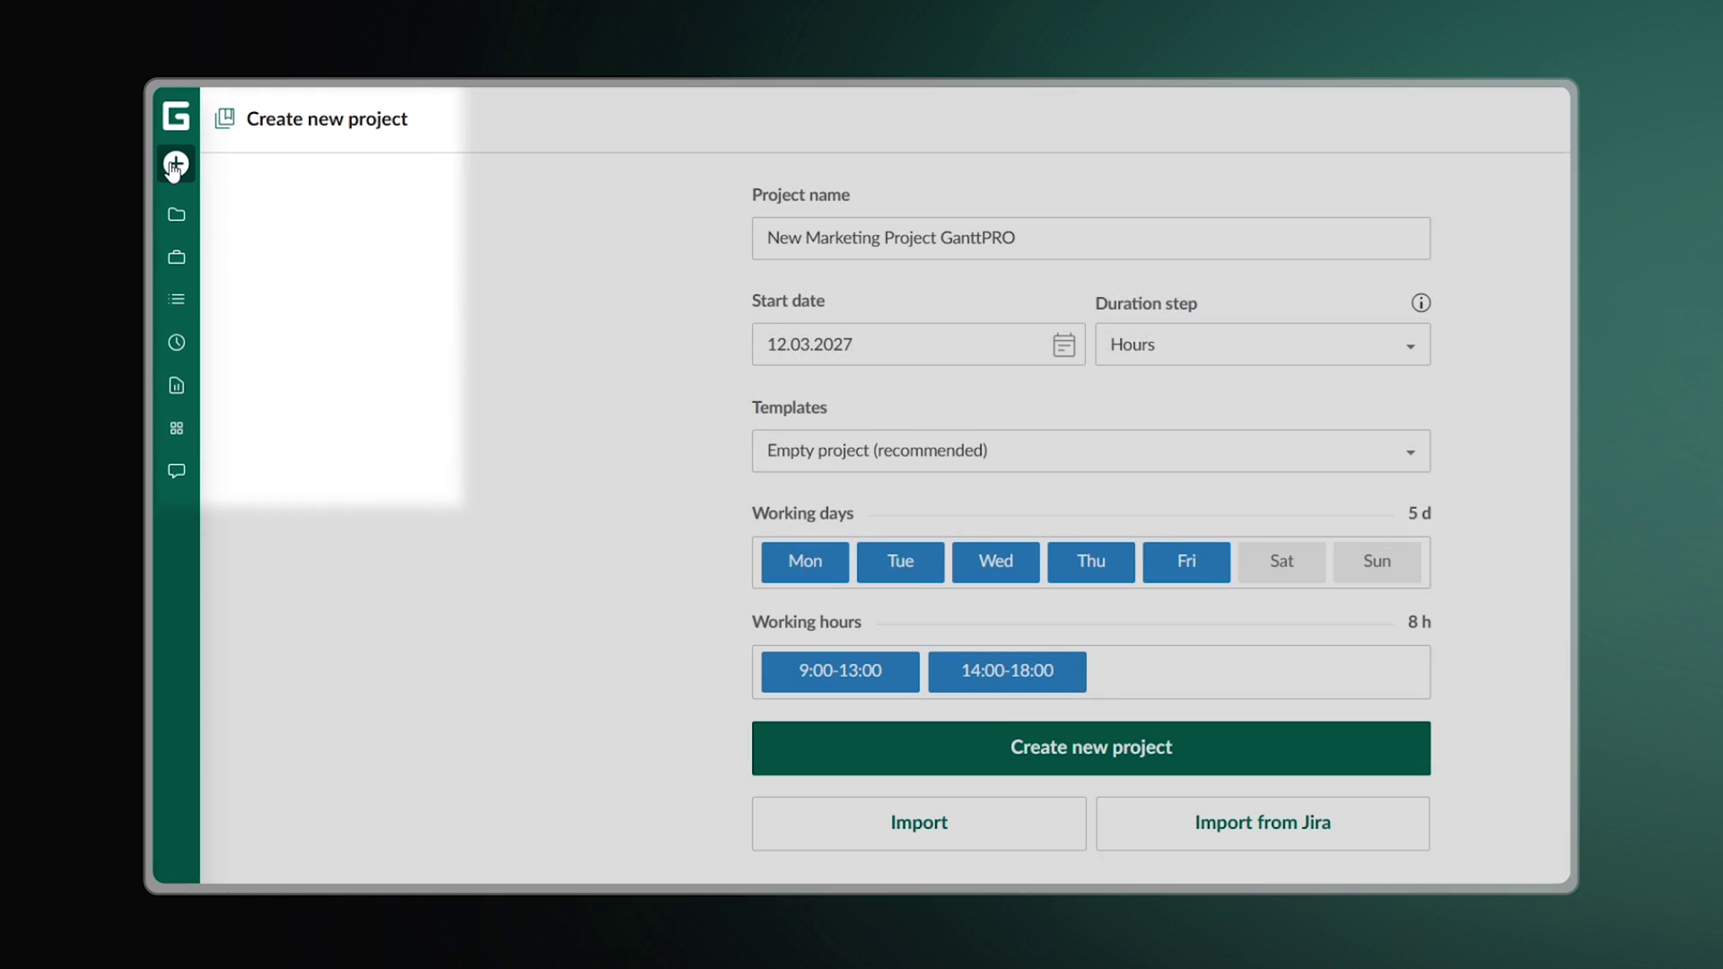
Step: Create the single project 'New Marketing Project GanttPRO' starting 12.03.2027 with the prefilled settings
{"action": "left_click", "coordinate": [176, 165]}
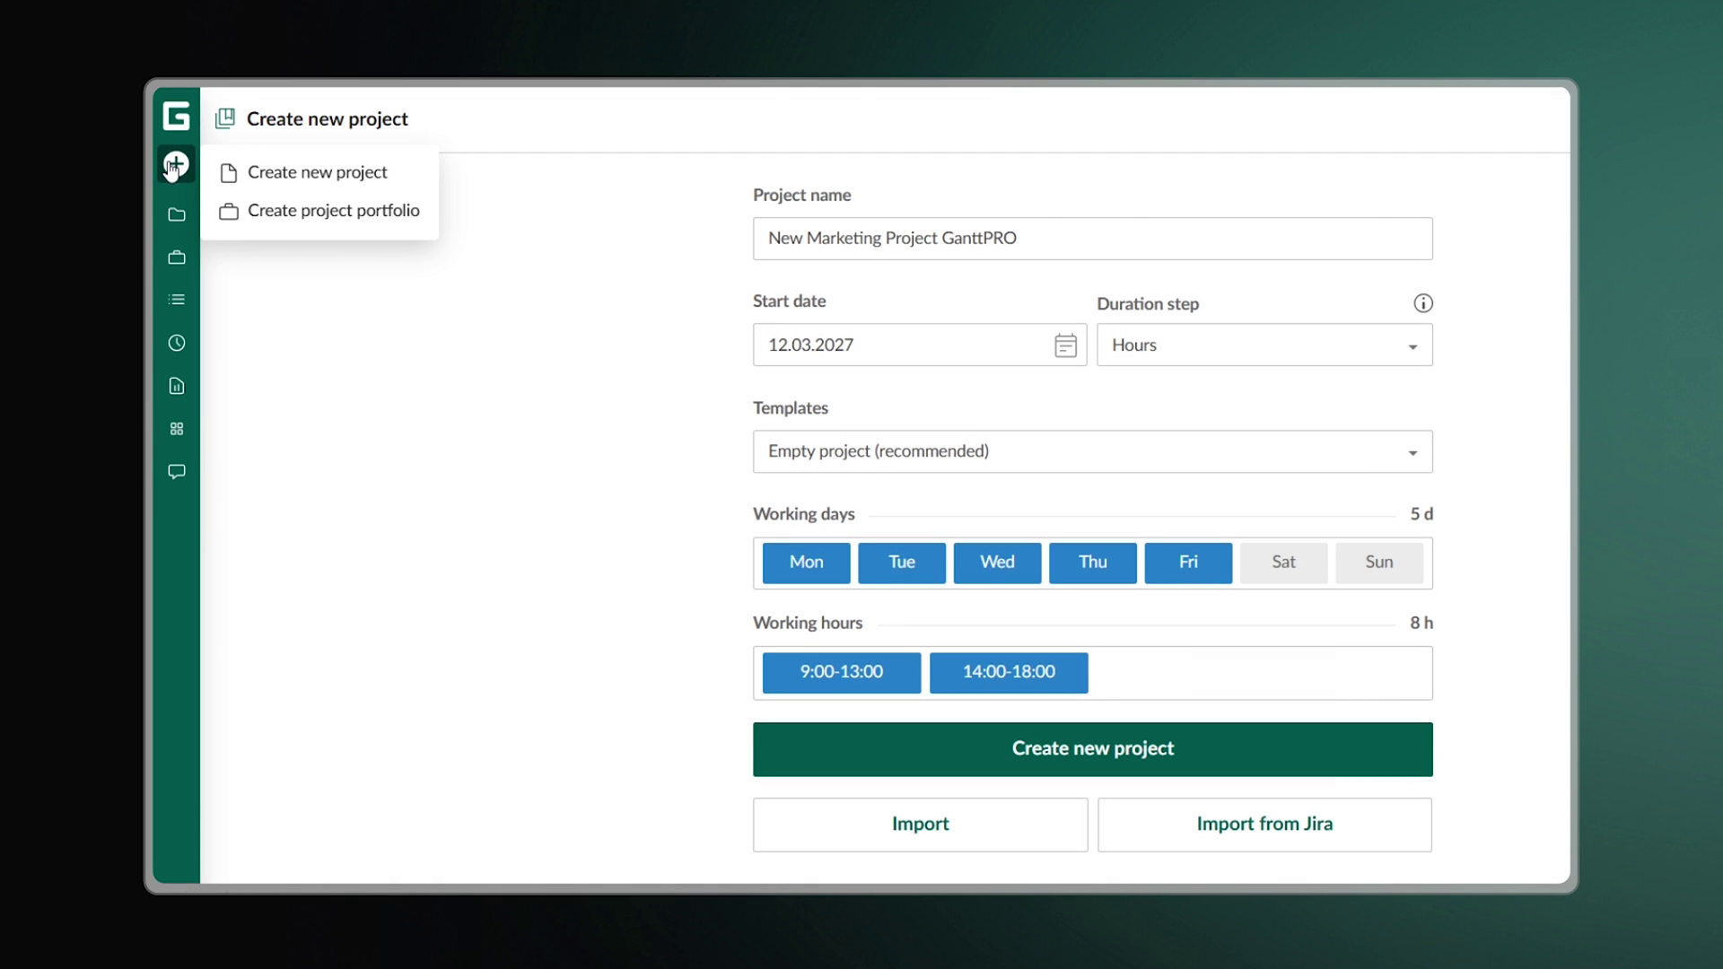
{"action": "left_click", "coordinate": [235, 175]}
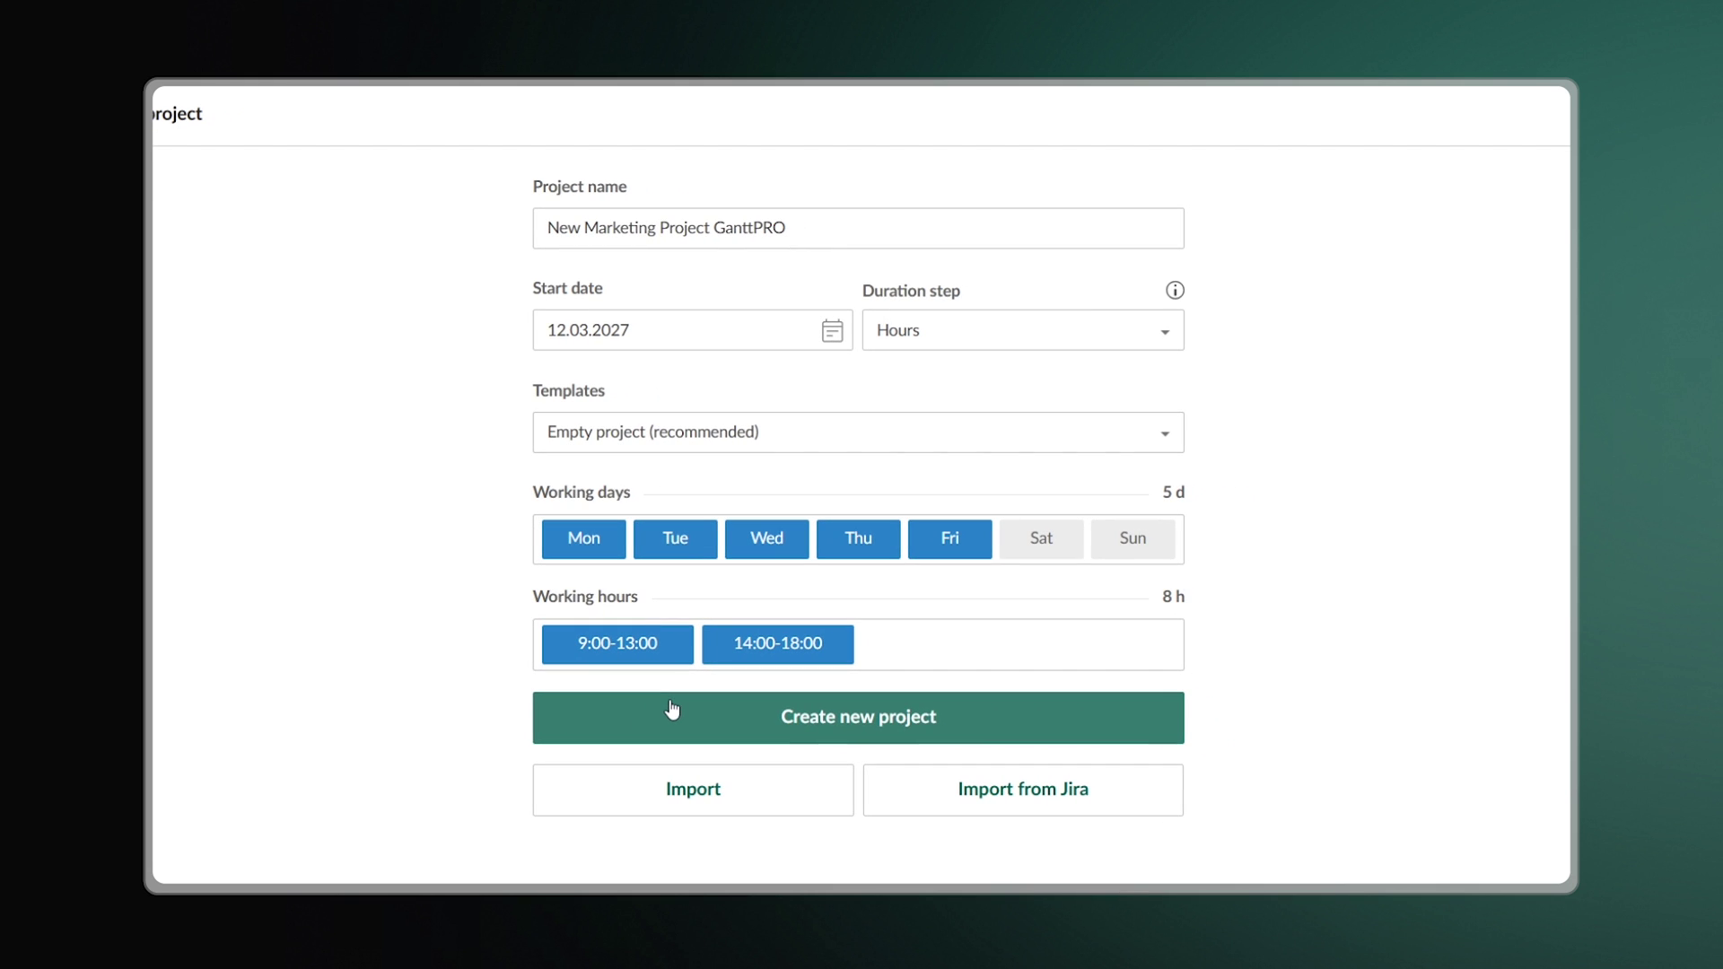
{"action": "left_click", "coordinate": [672, 709]}
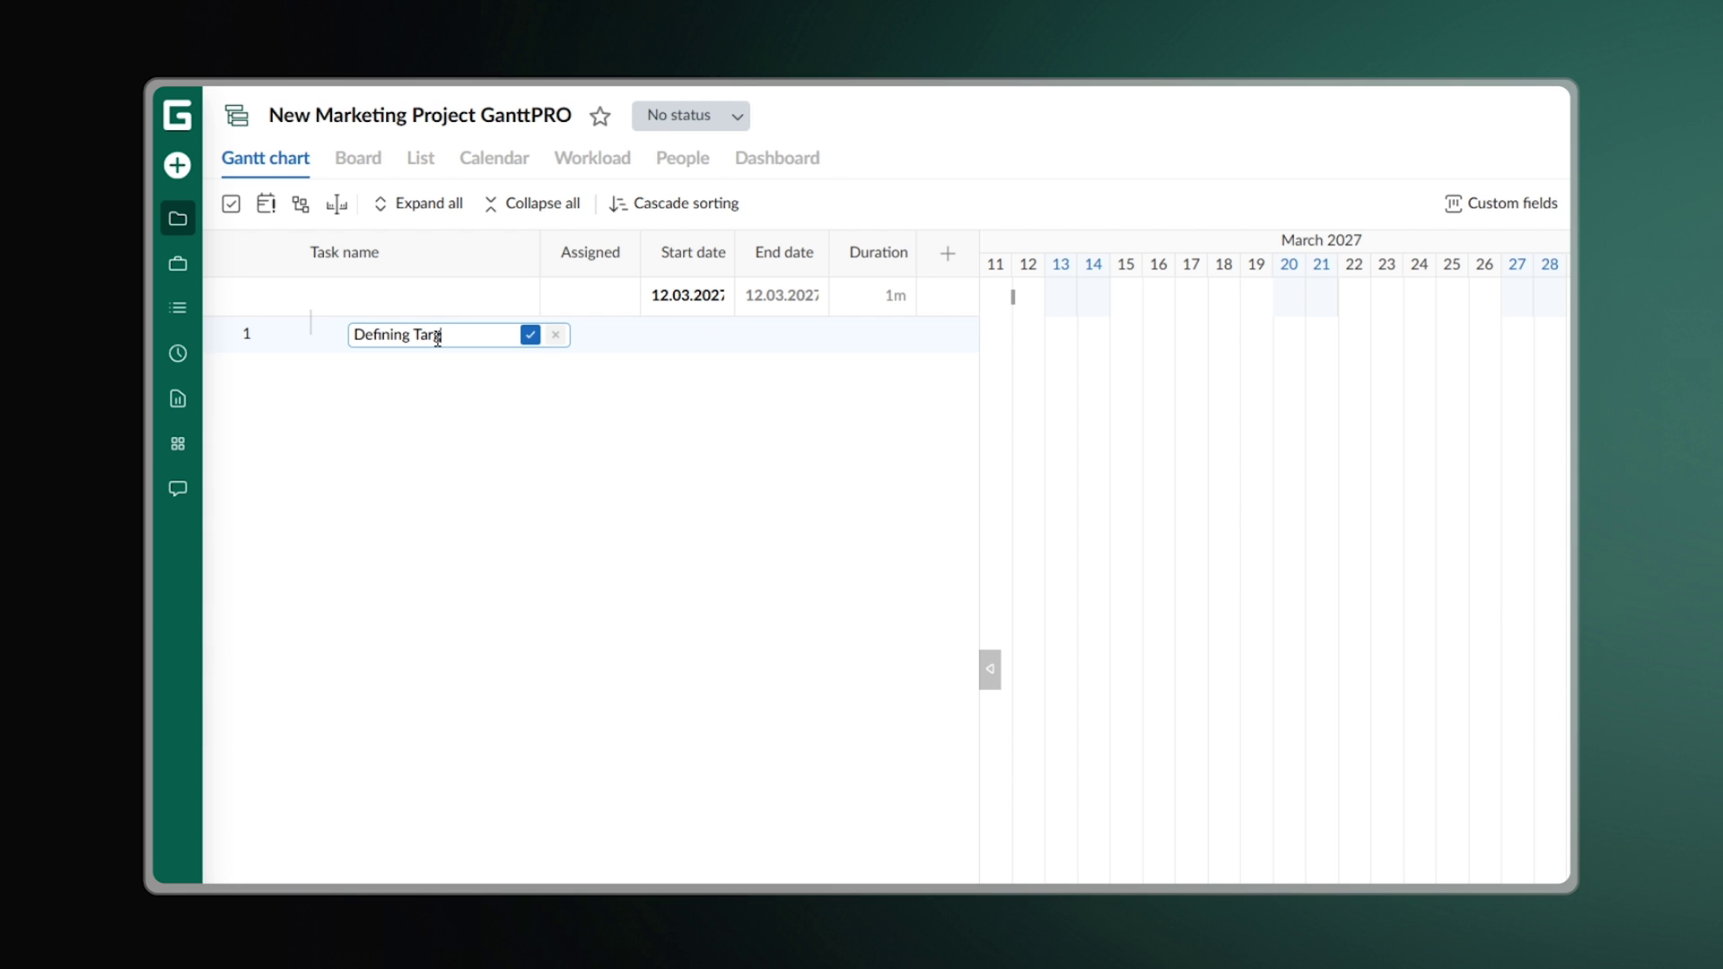
Step: Name the new task Defining Target Market and set its start date to 17 March 2027
{"action": "key", "text": "Return"}
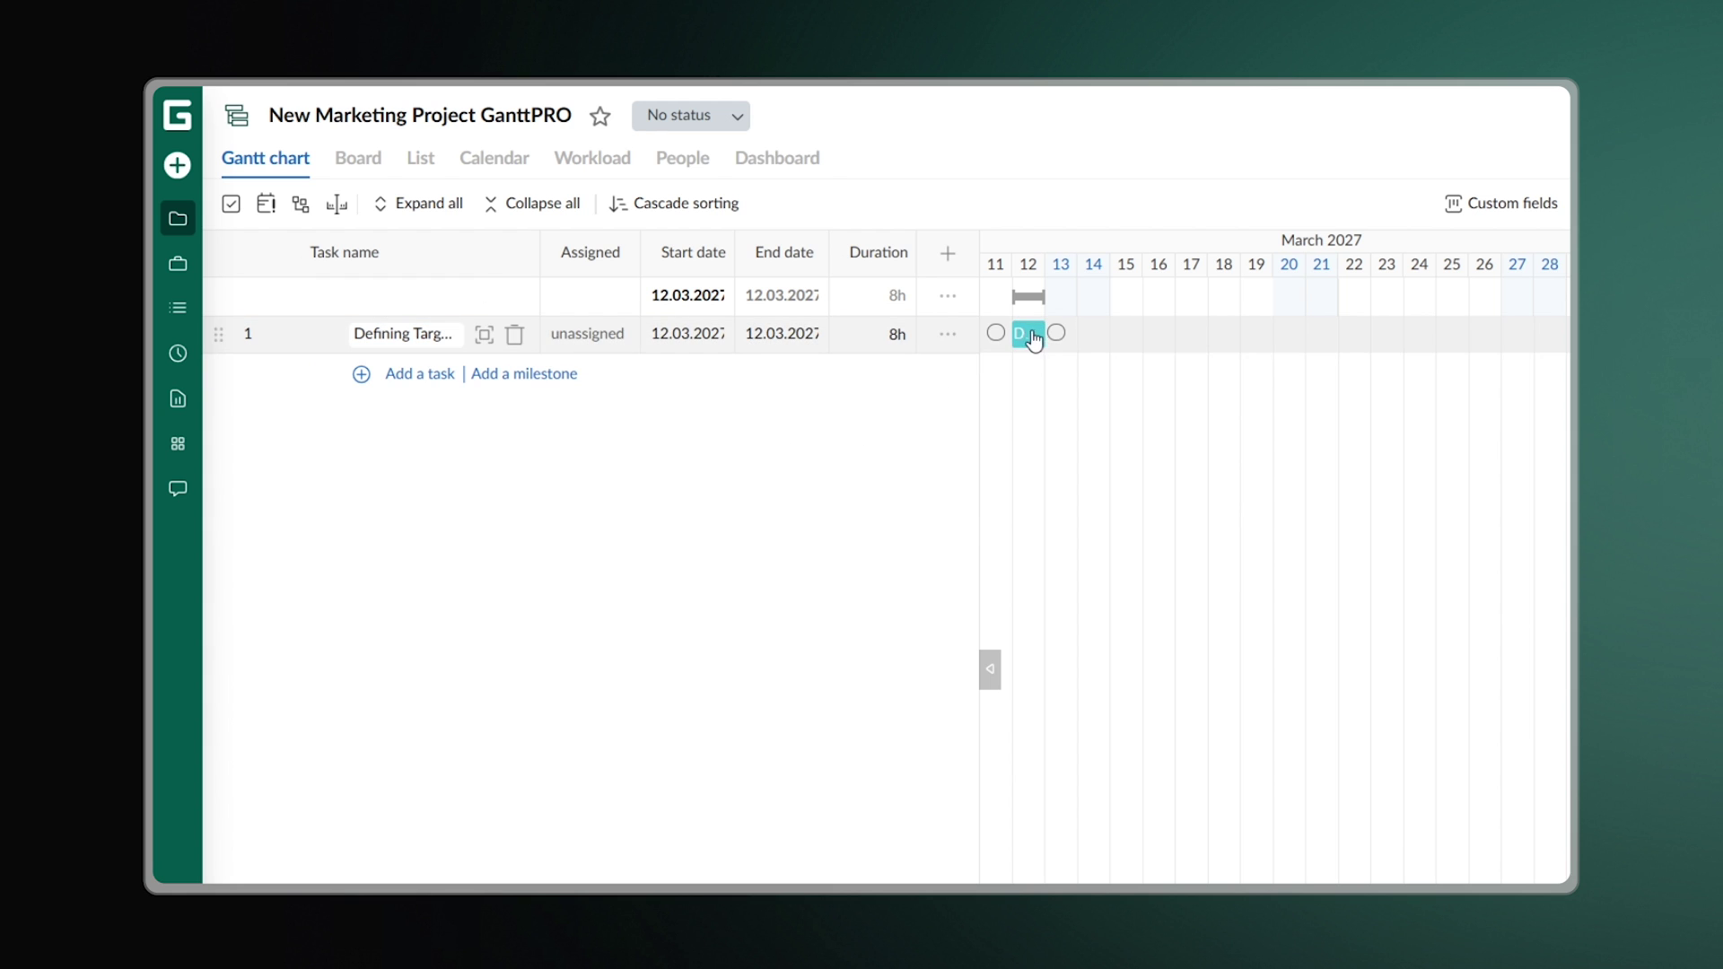
{"action": "left_click_drag", "start_coordinate": [1029, 334], "coordinate": [1129, 329]}
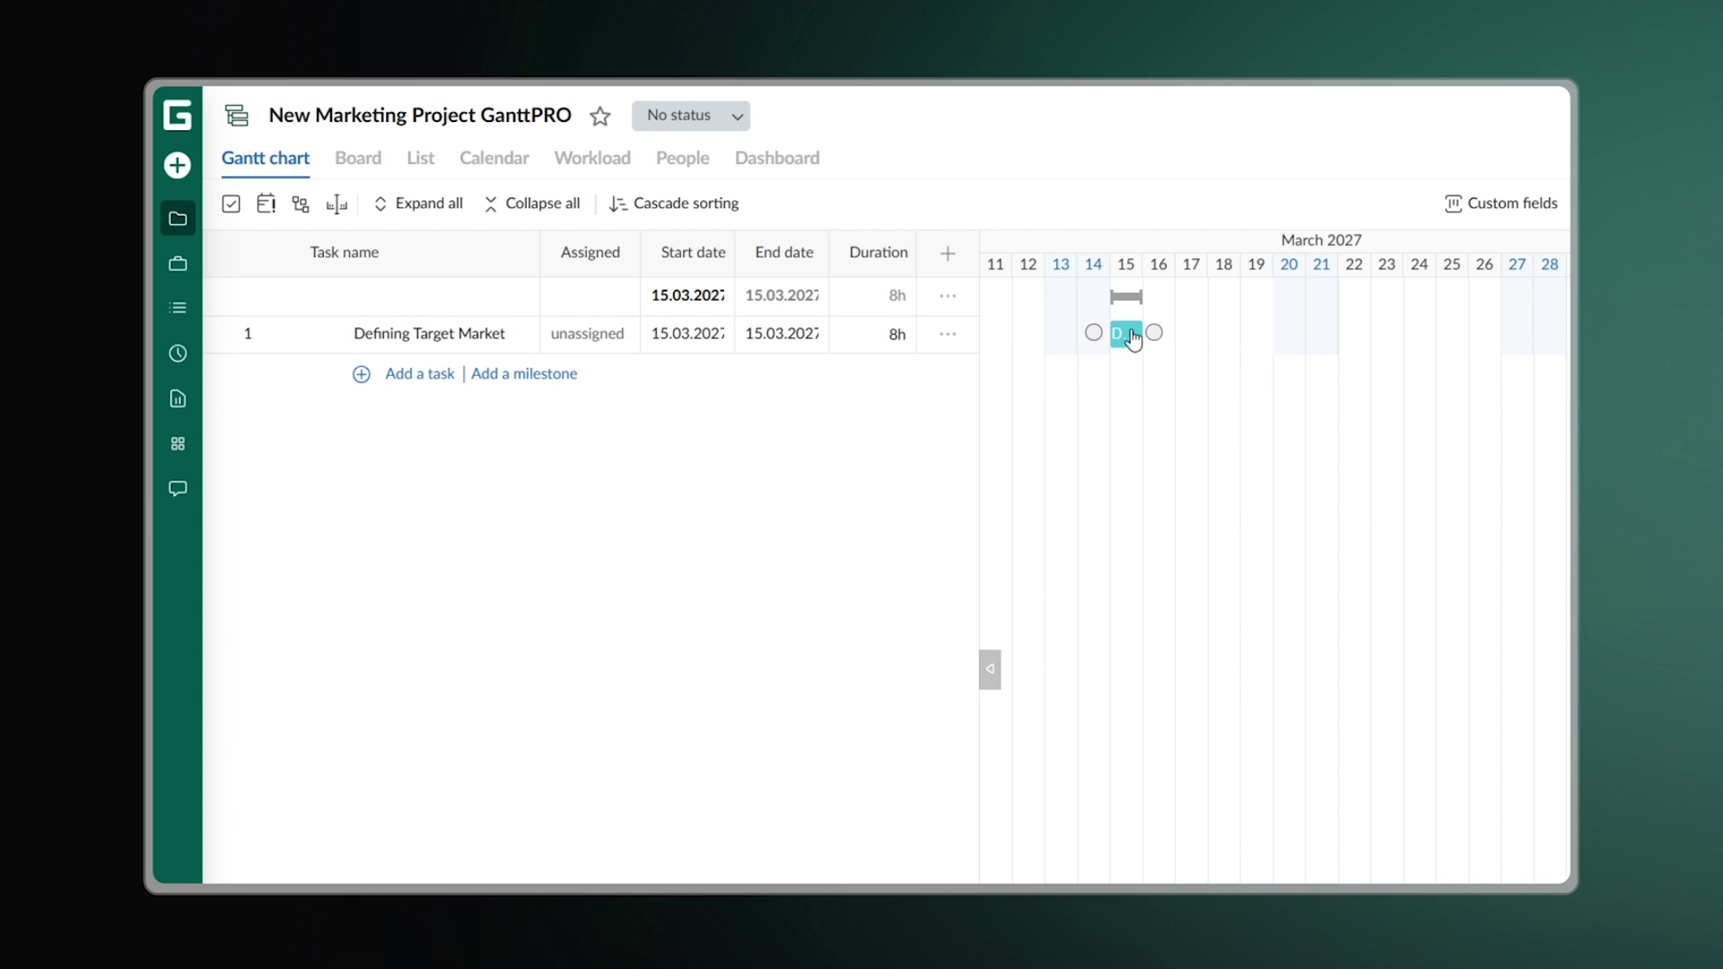
{"action": "left_click", "coordinate": [688, 335]}
{"action": "left_click", "coordinate": [760, 532]}
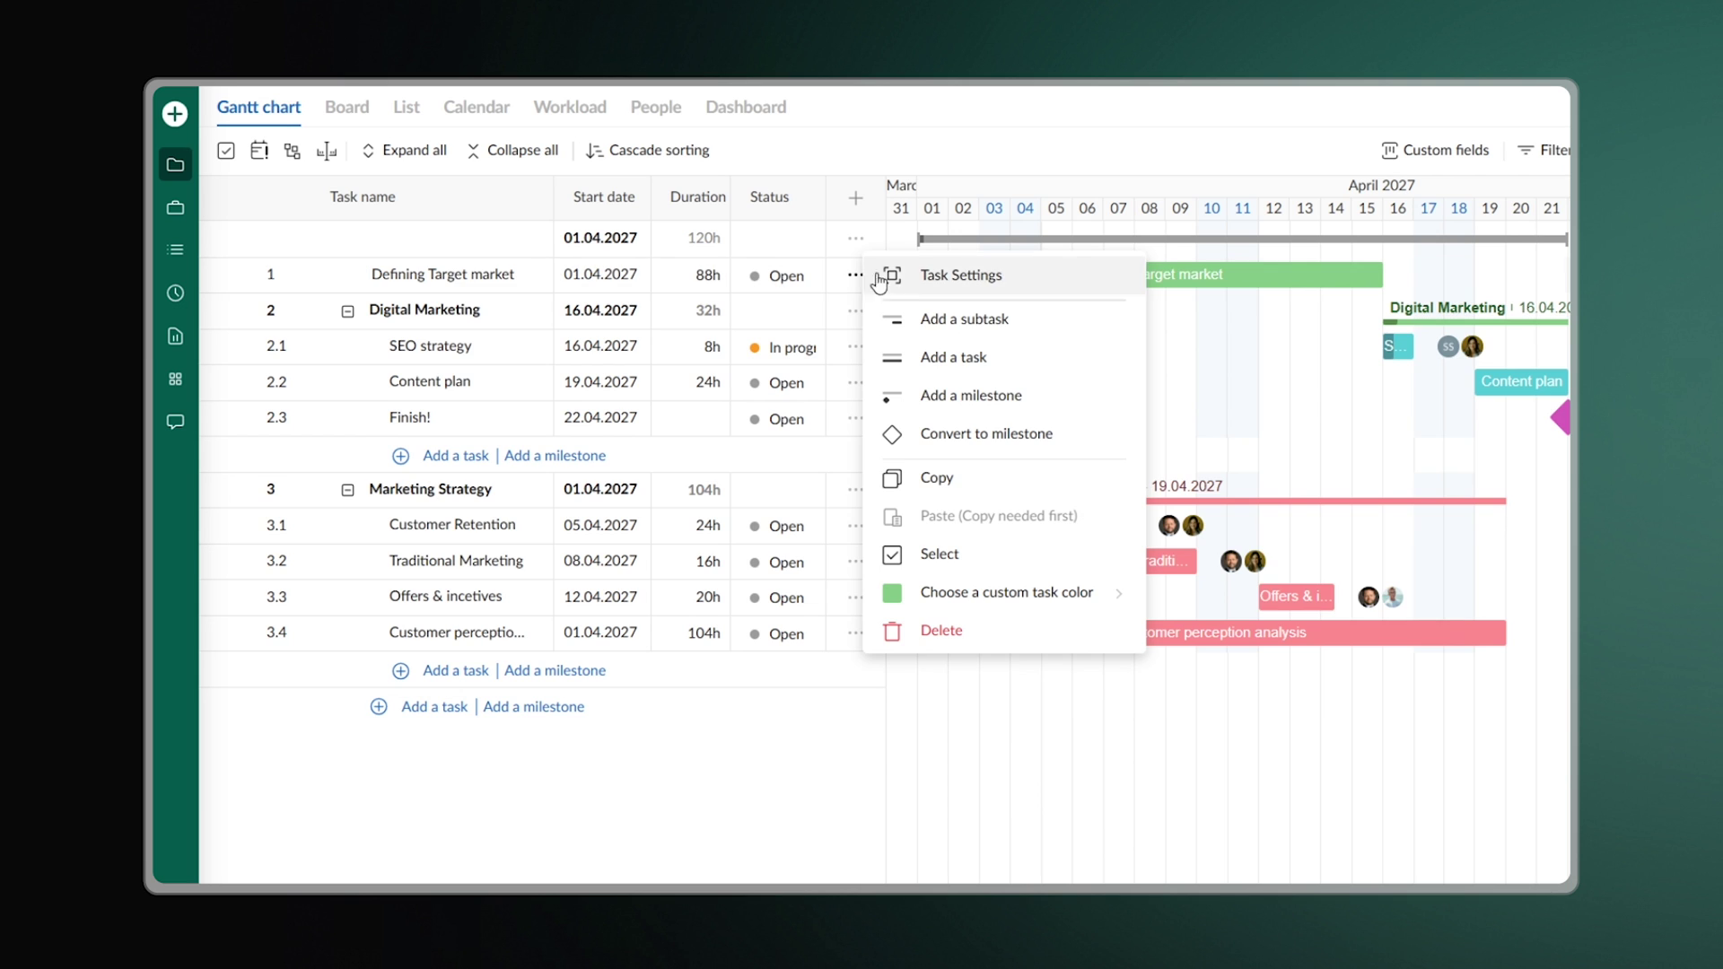
Step: Add subtasks Research, Demographic profile and Psychographic profile, then stretch Demographic profile to 40h
{"action": "left_click", "coordinate": [949, 316]}
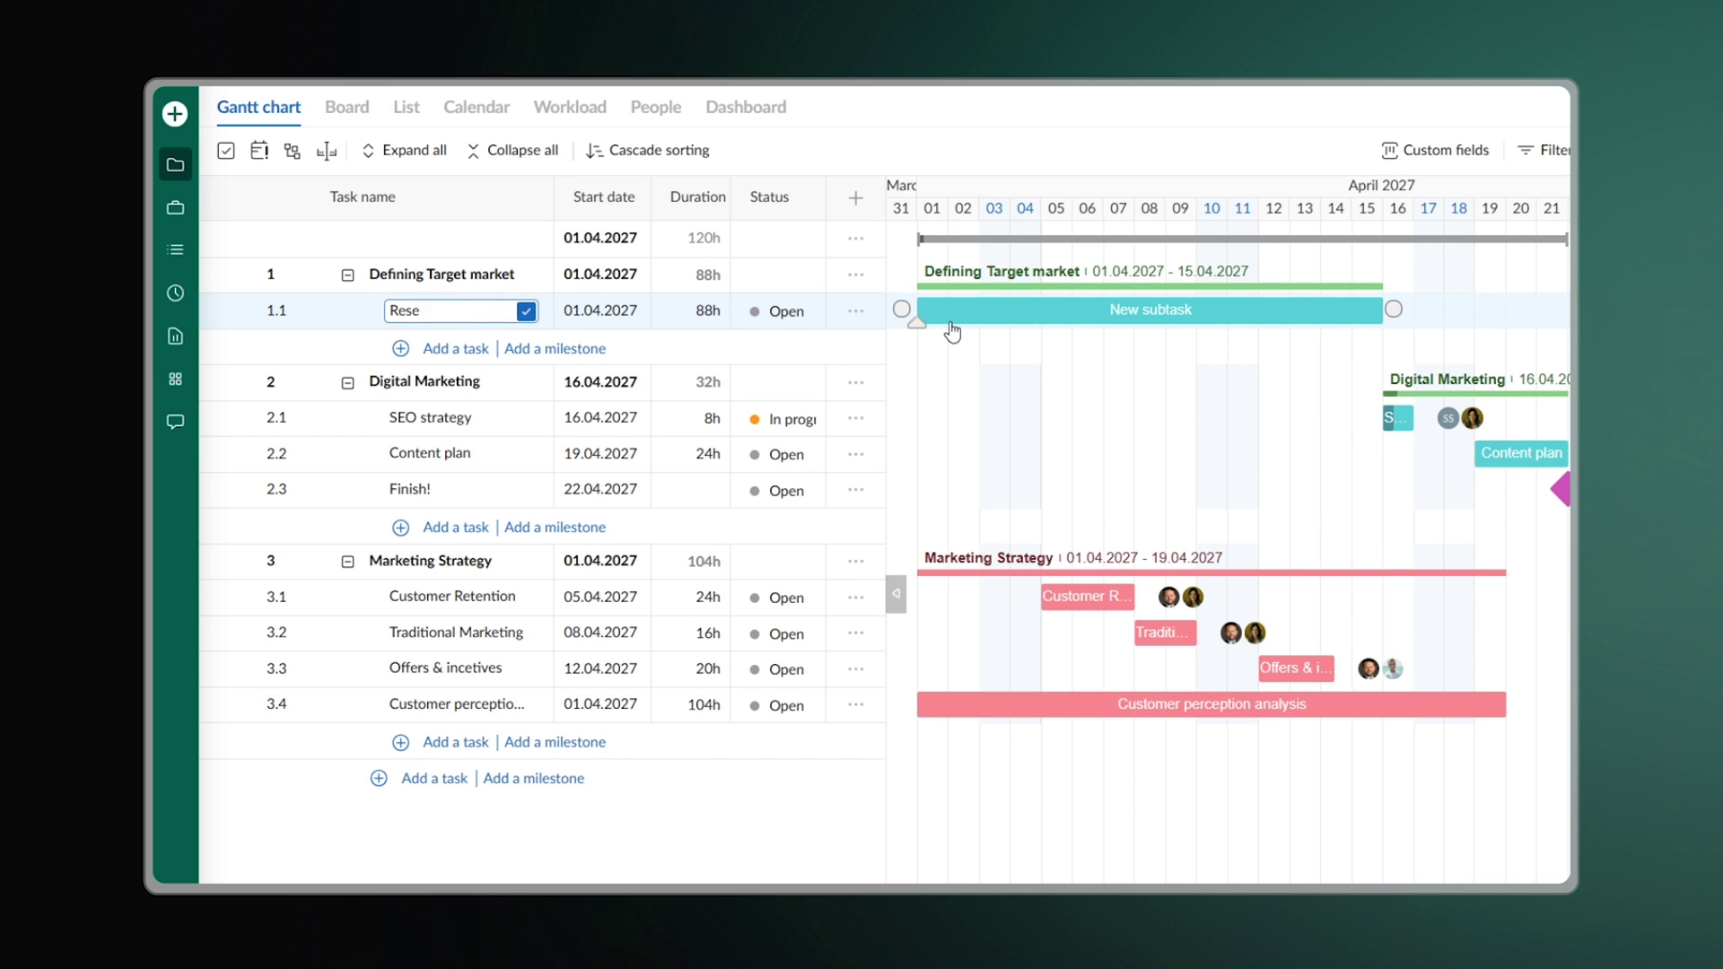
{"action": "type", "text": "Research"}
{"action": "key", "text": "Return"}
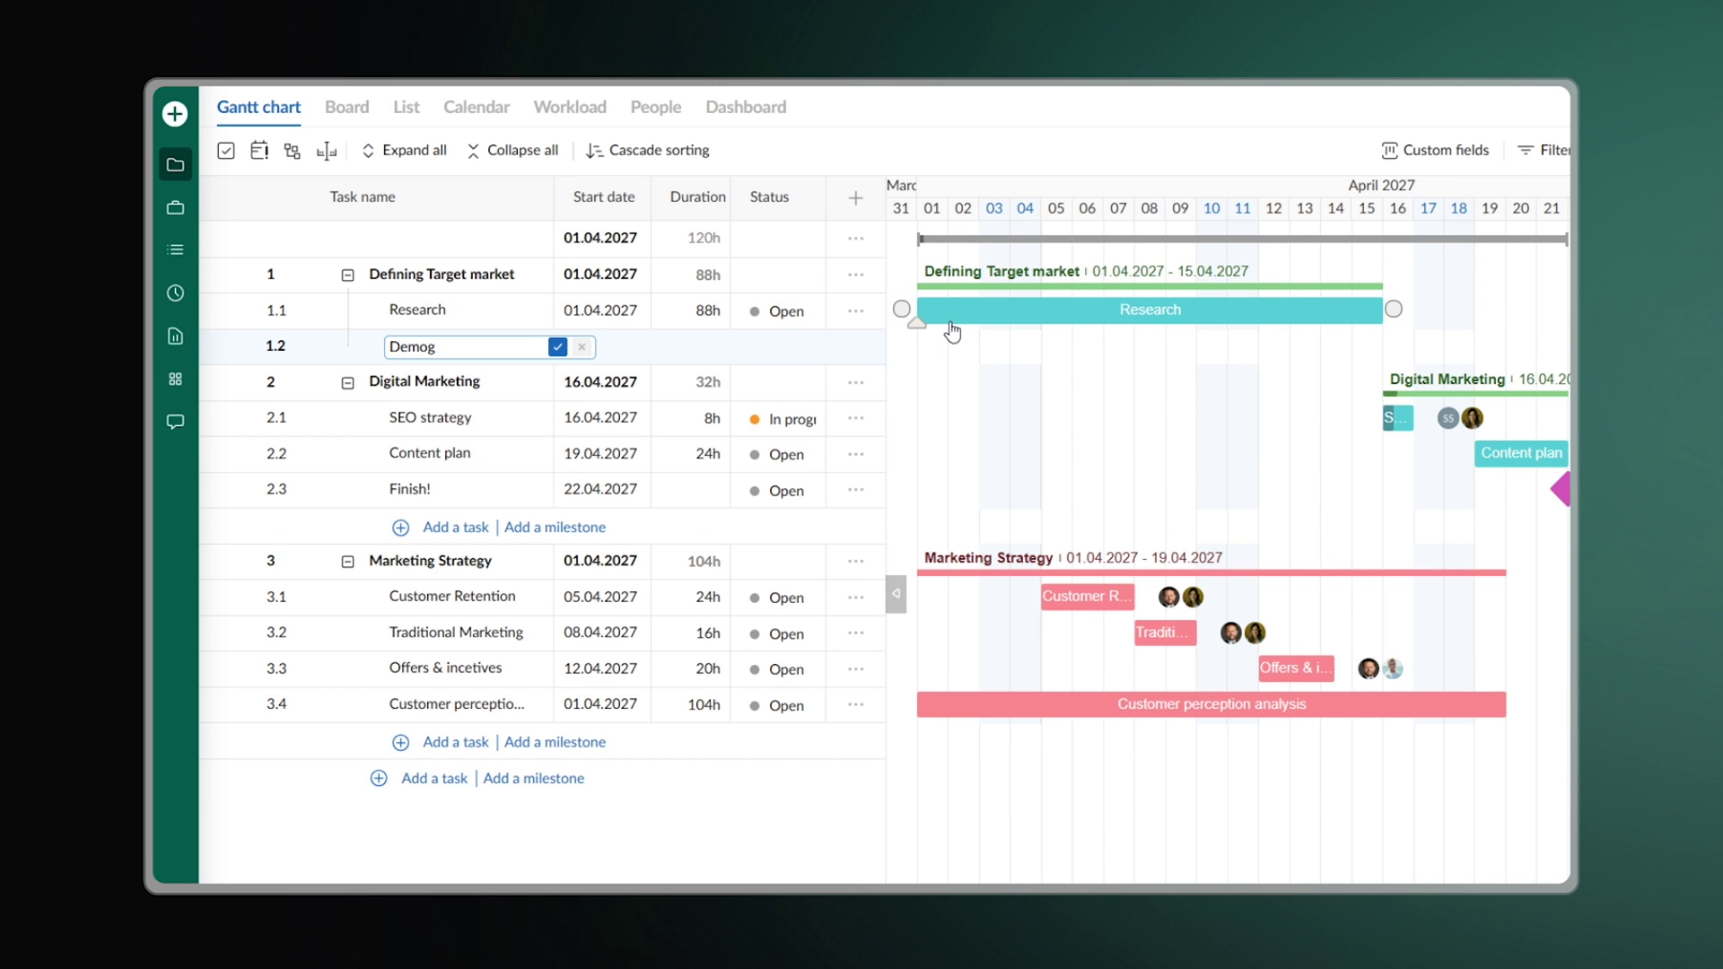
{"action": "type", "text": "Demographic profile"}
{"action": "key", "text": "Return"}
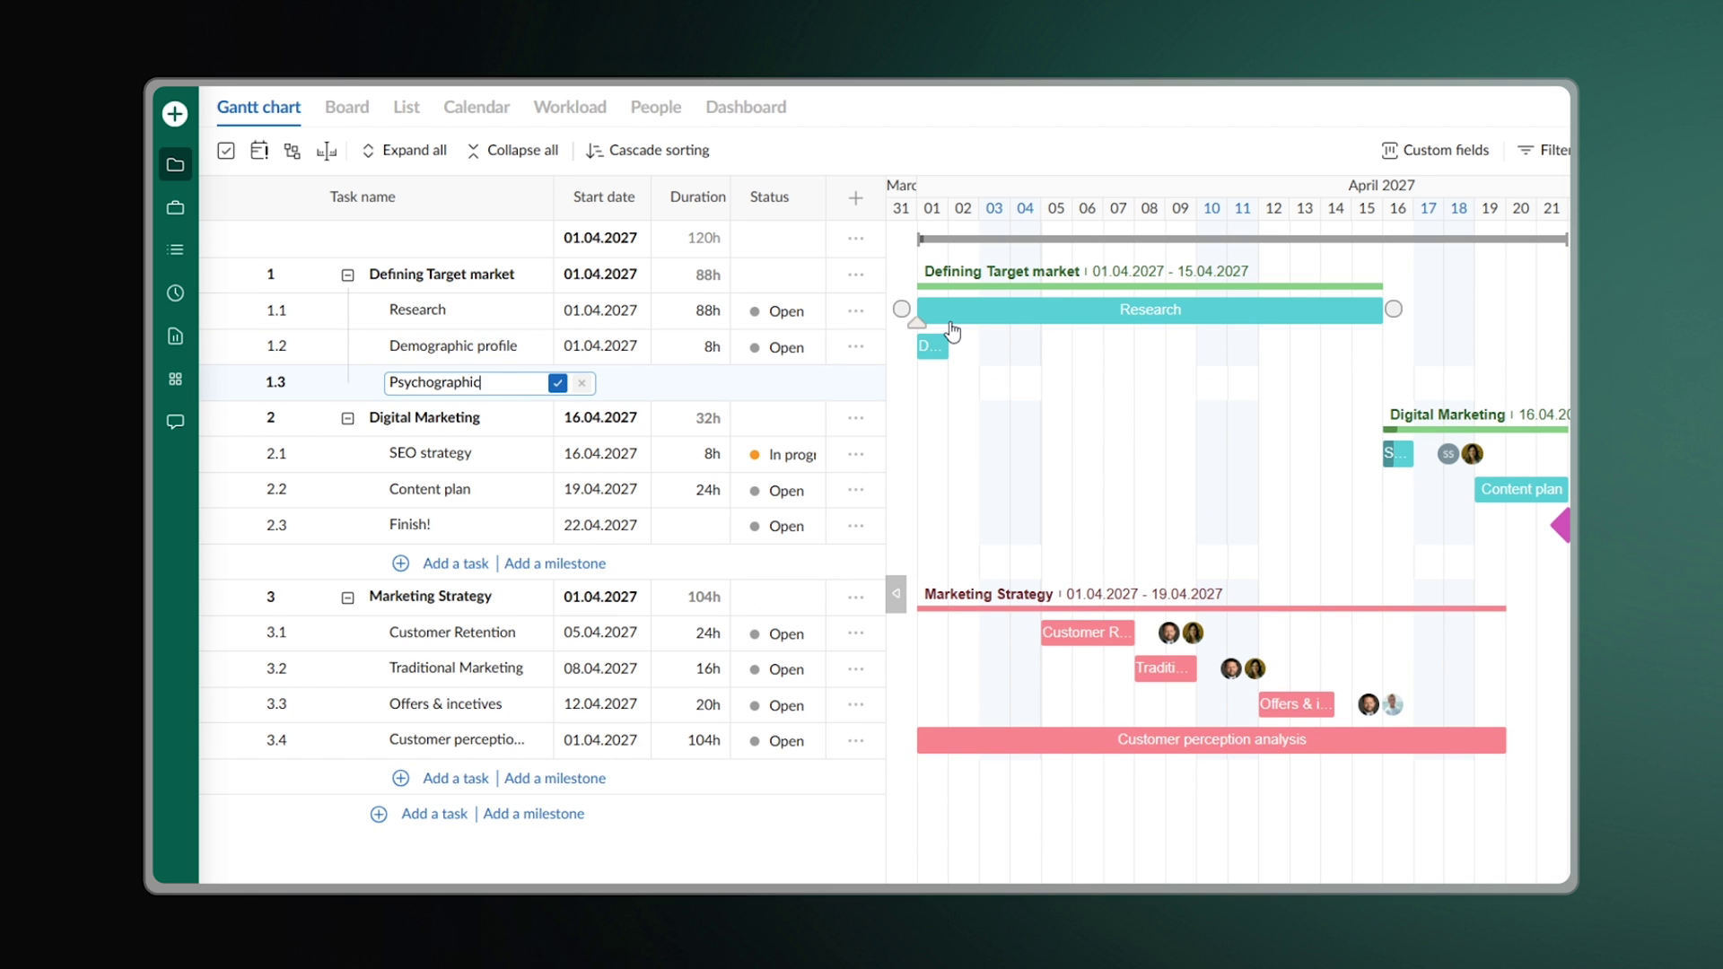
{"action": "type", "text": "Psychographic profile"}
{"action": "key", "text": "Return"}
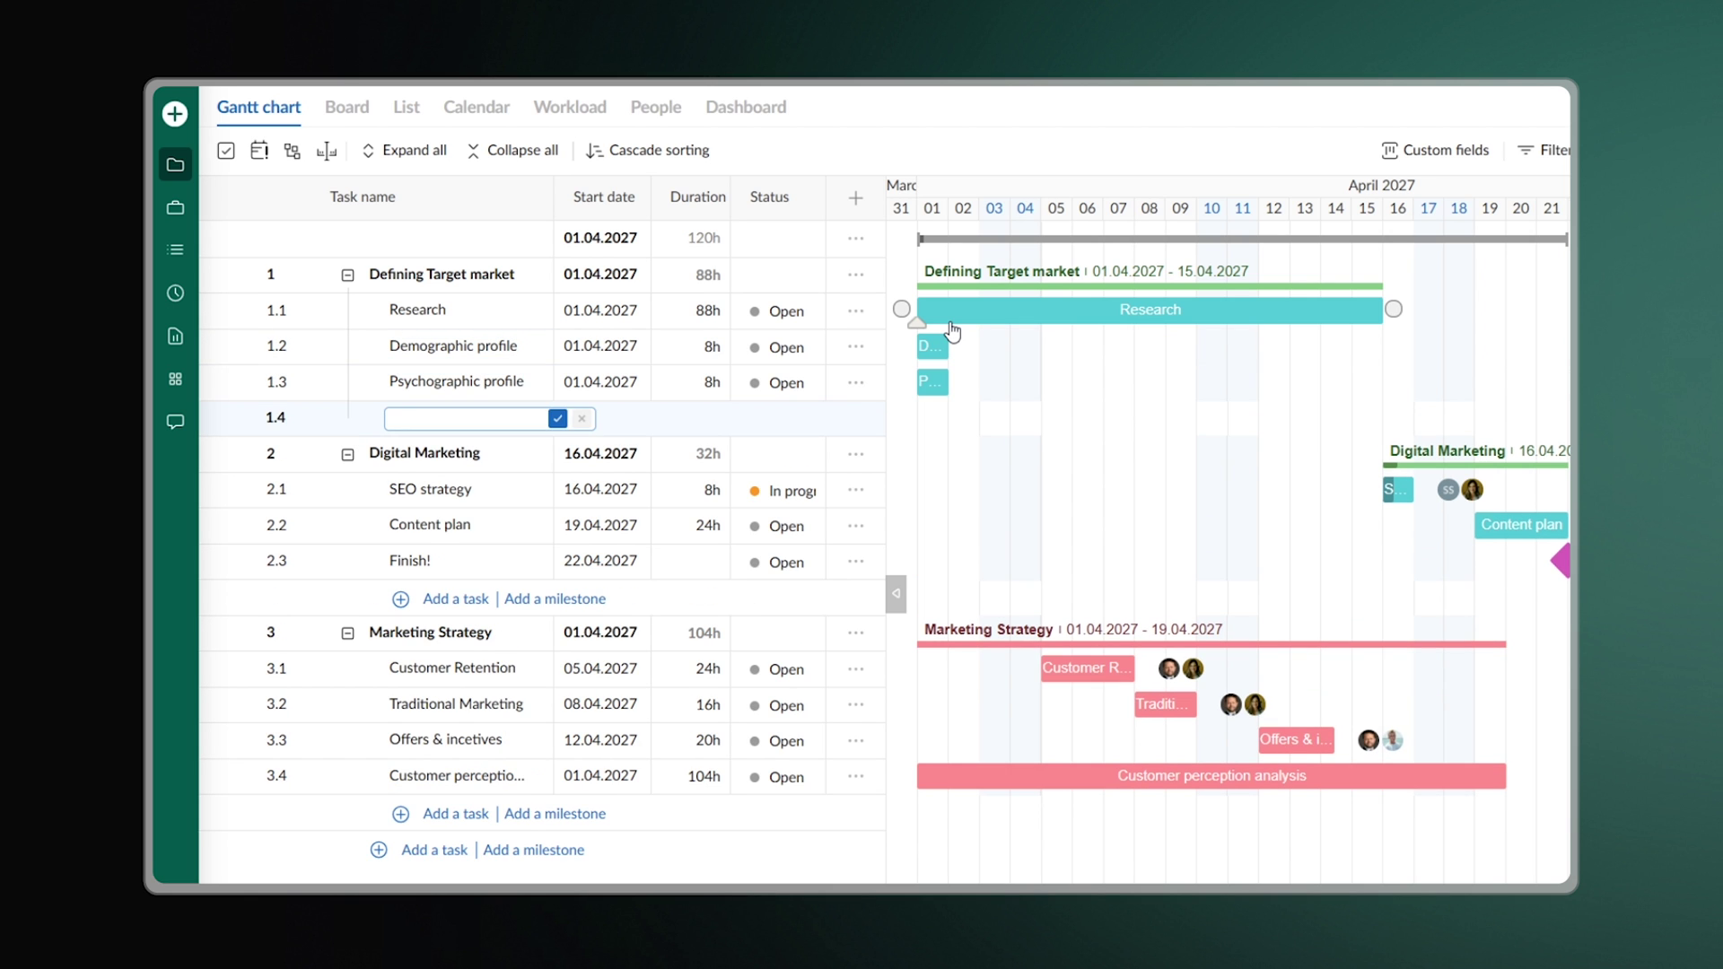
{"action": "left_click_drag", "start_coordinate": [949, 346], "coordinate": [1134, 345]}
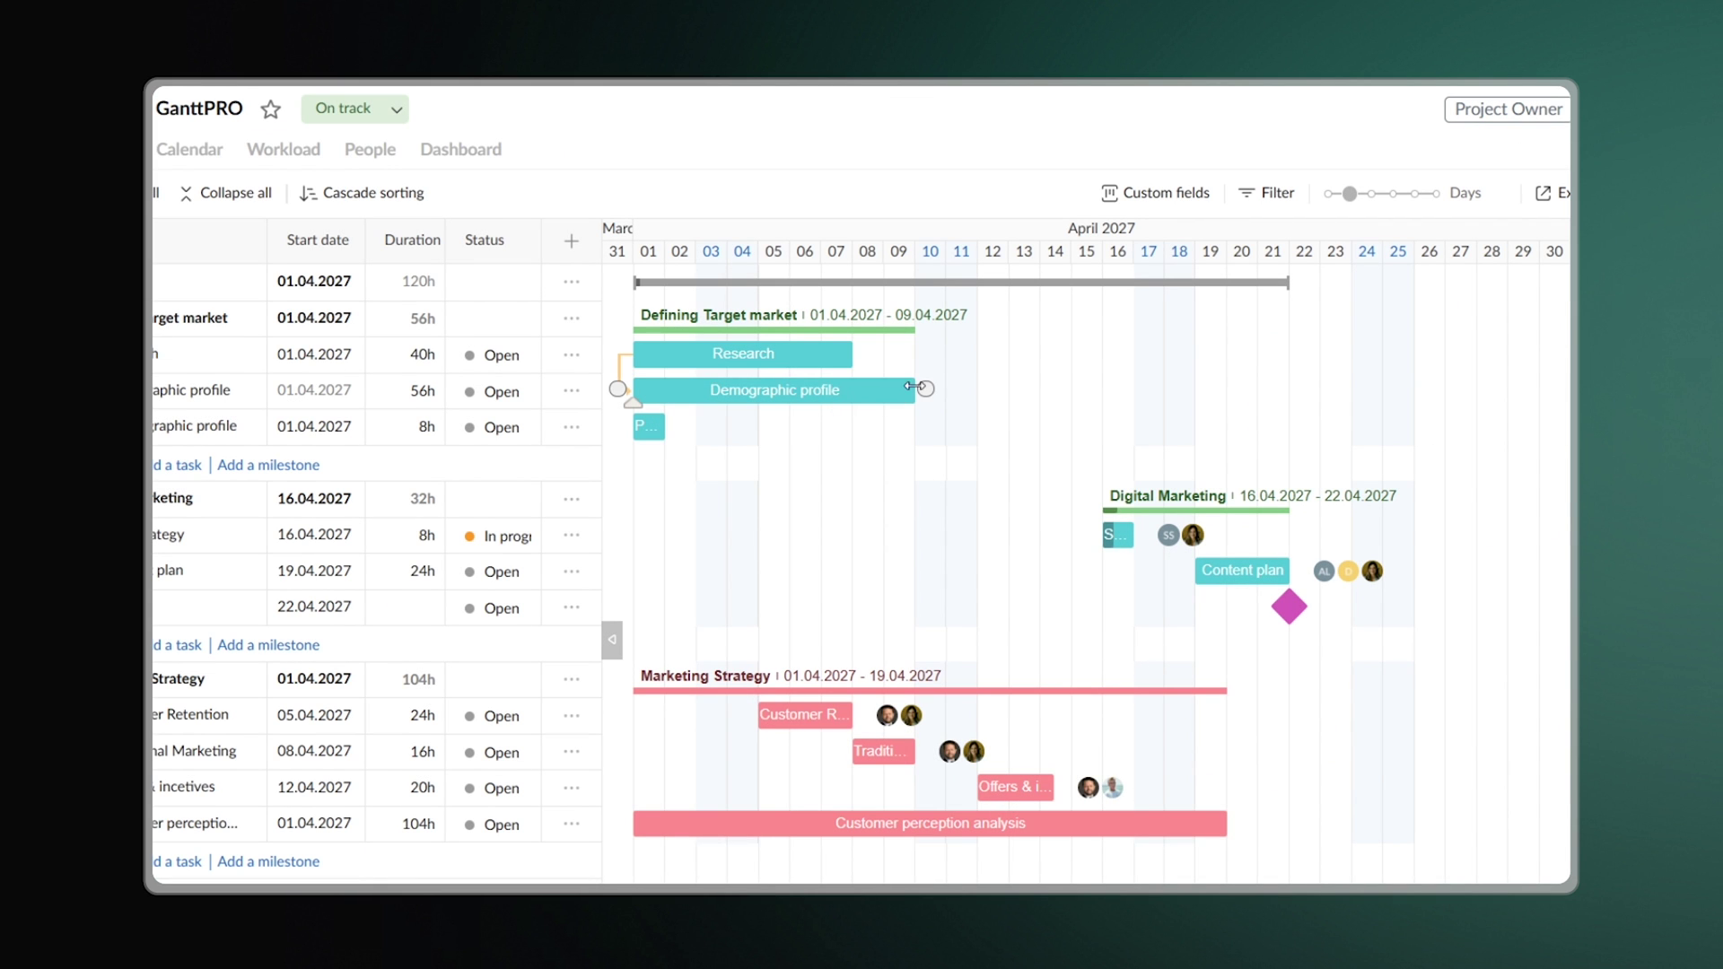
Step: Link Psychographic profile after Demographic profile, stretch it to 24h ending 14.04, and lengthen SEO strategy
{"action": "left_click_drag", "start_coordinate": [916, 386], "coordinate": [621, 428]}
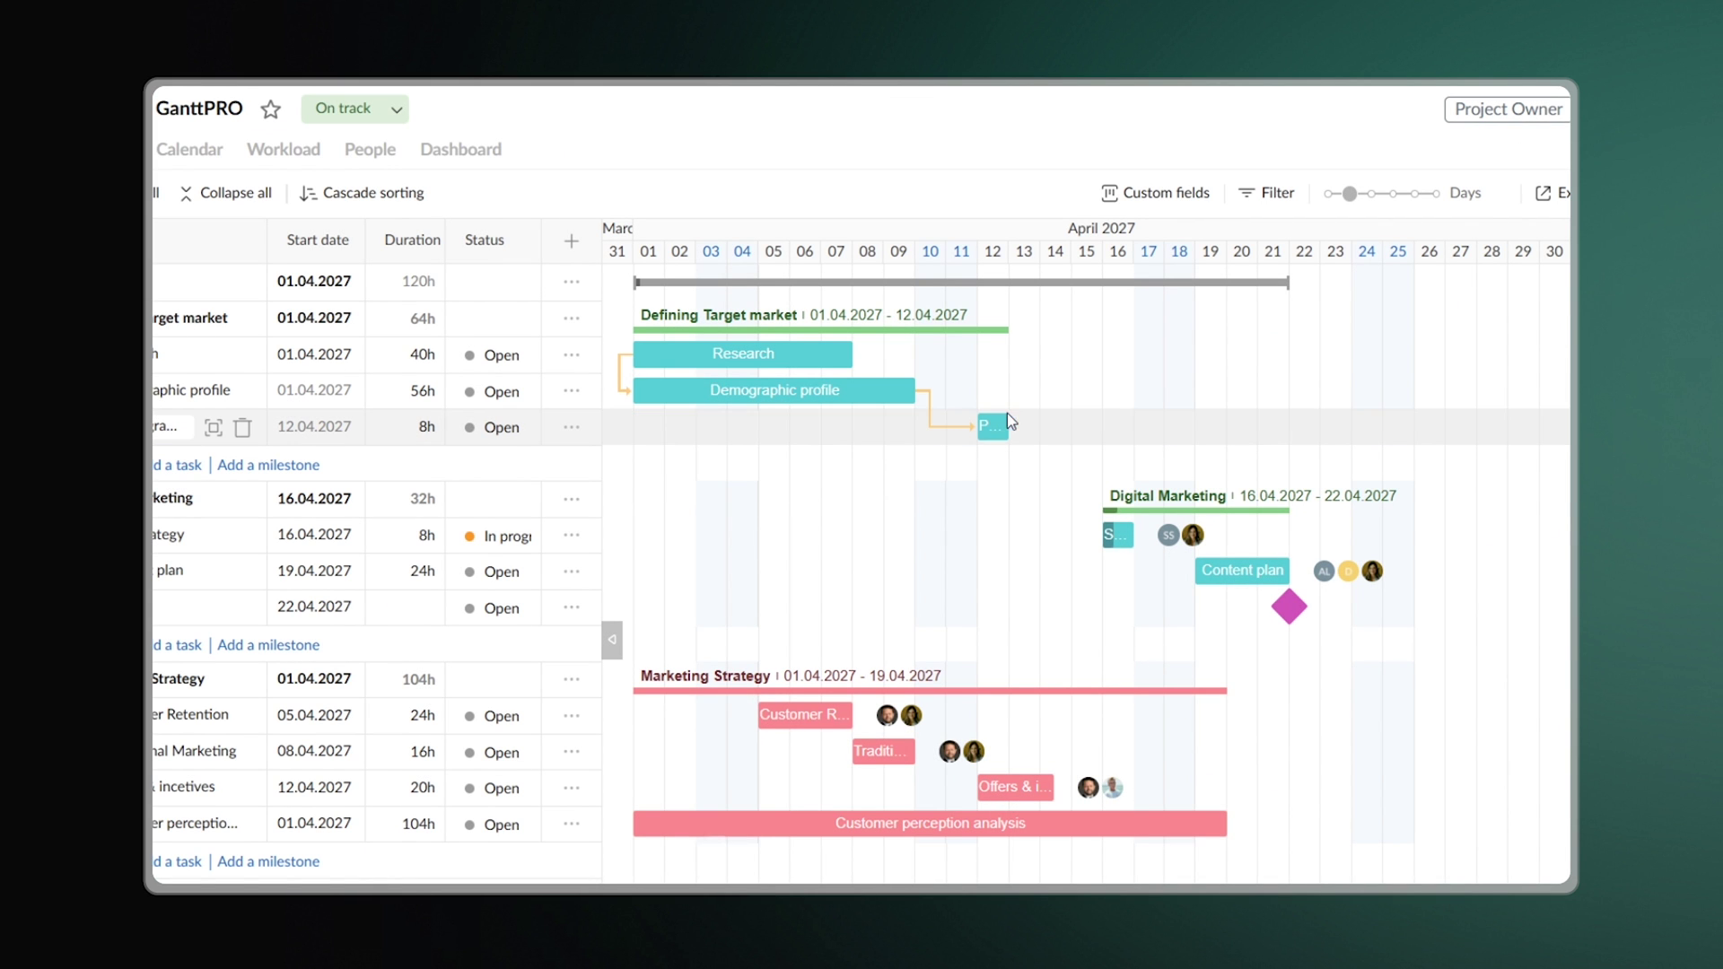
{"action": "left_click_drag", "start_coordinate": [1009, 419], "coordinate": [1184, 585]}
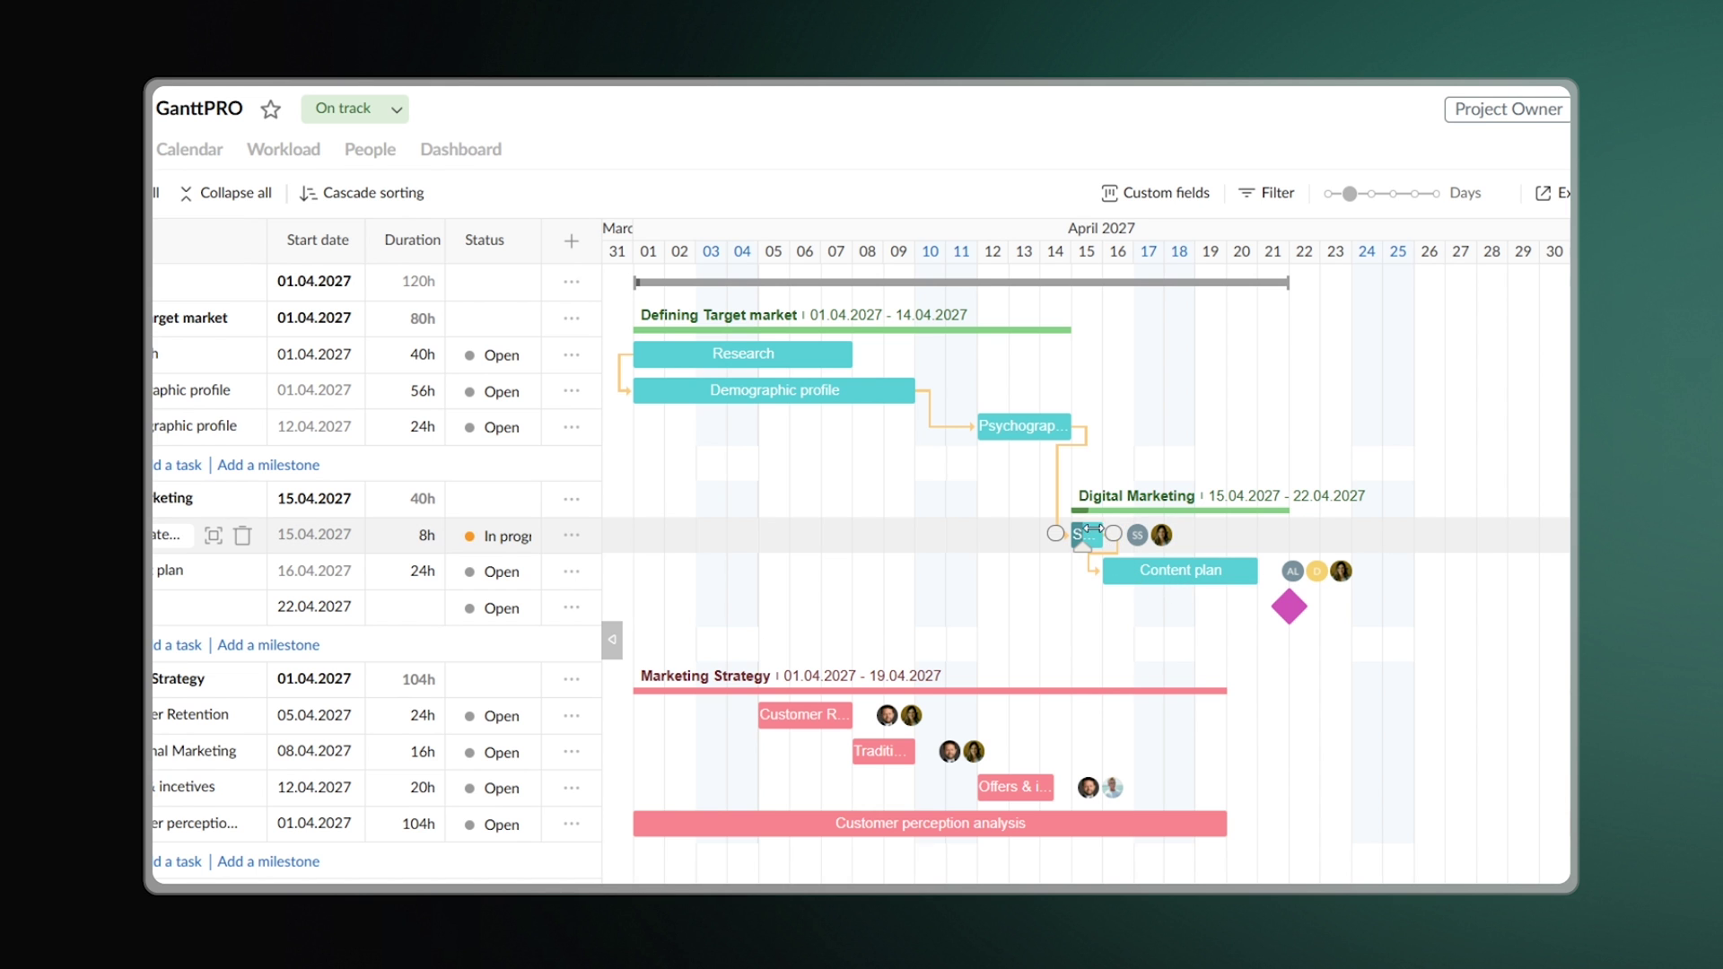
{"action": "left_click_drag", "start_coordinate": [1099, 531], "coordinate": [1149, 535]}
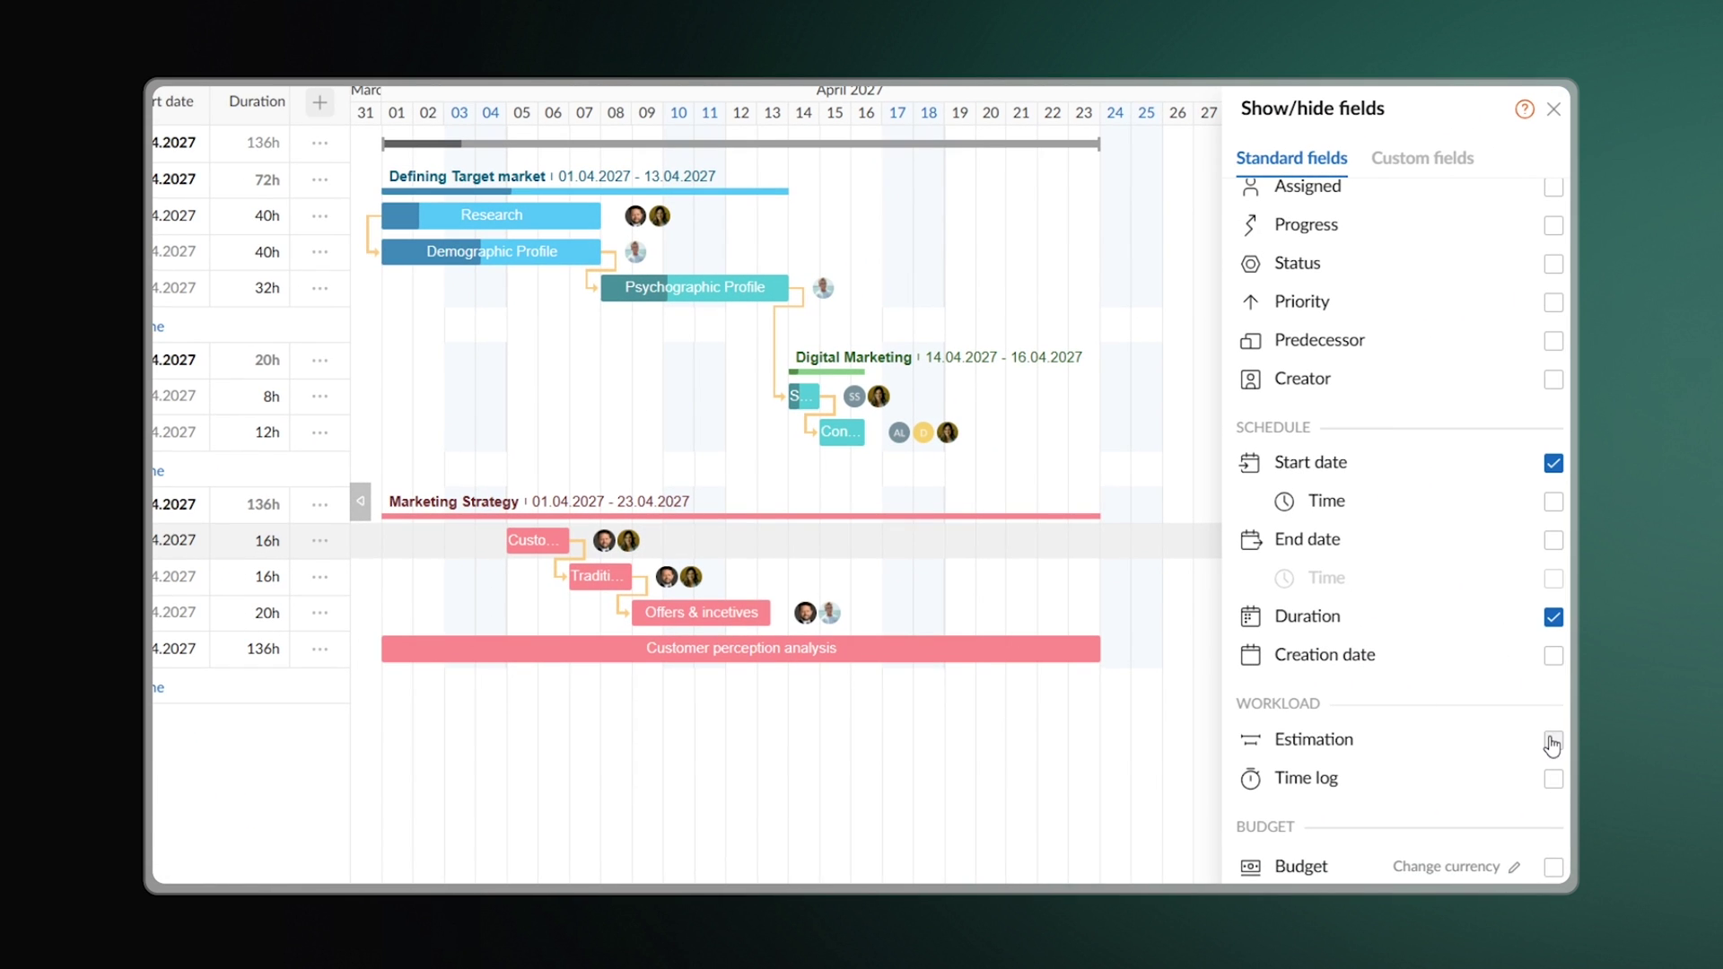
Step: Tick the Estimation and Assigned fields so they appear as grid columns
{"action": "left_click", "coordinate": [1552, 741]}
{"action": "scroll", "coordinate": [1463, 651], "scroll_direction": "up", "scroll_amount": 5}
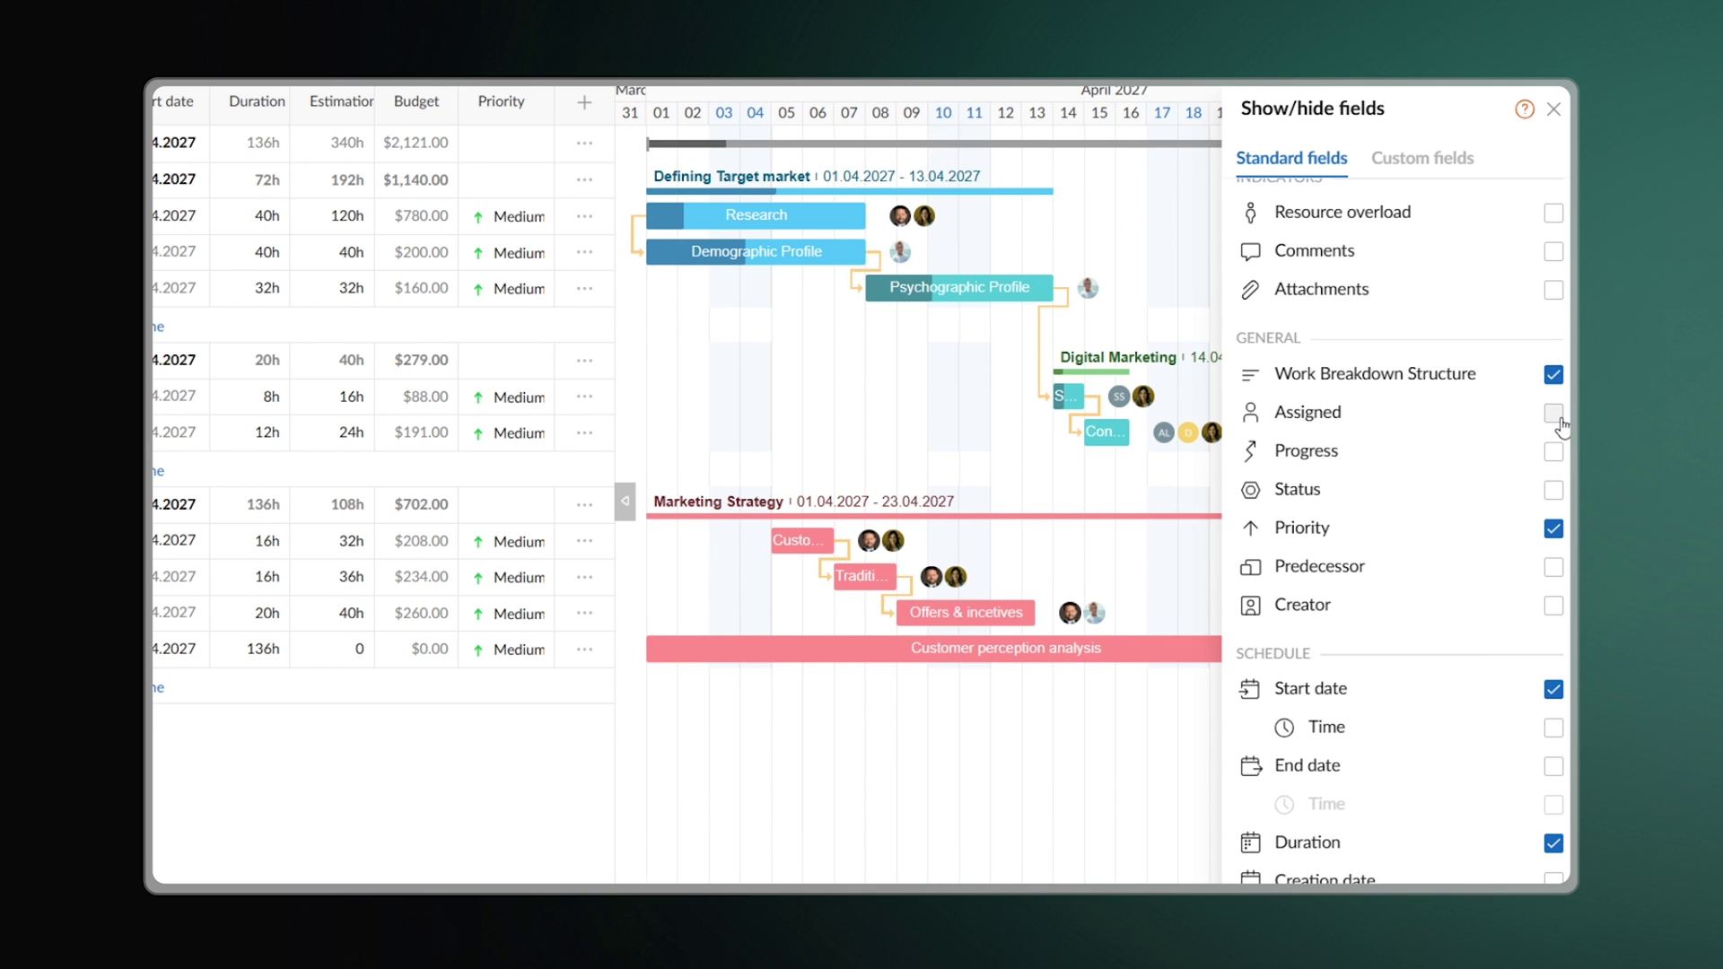
{"action": "left_click", "coordinate": [1553, 413]}
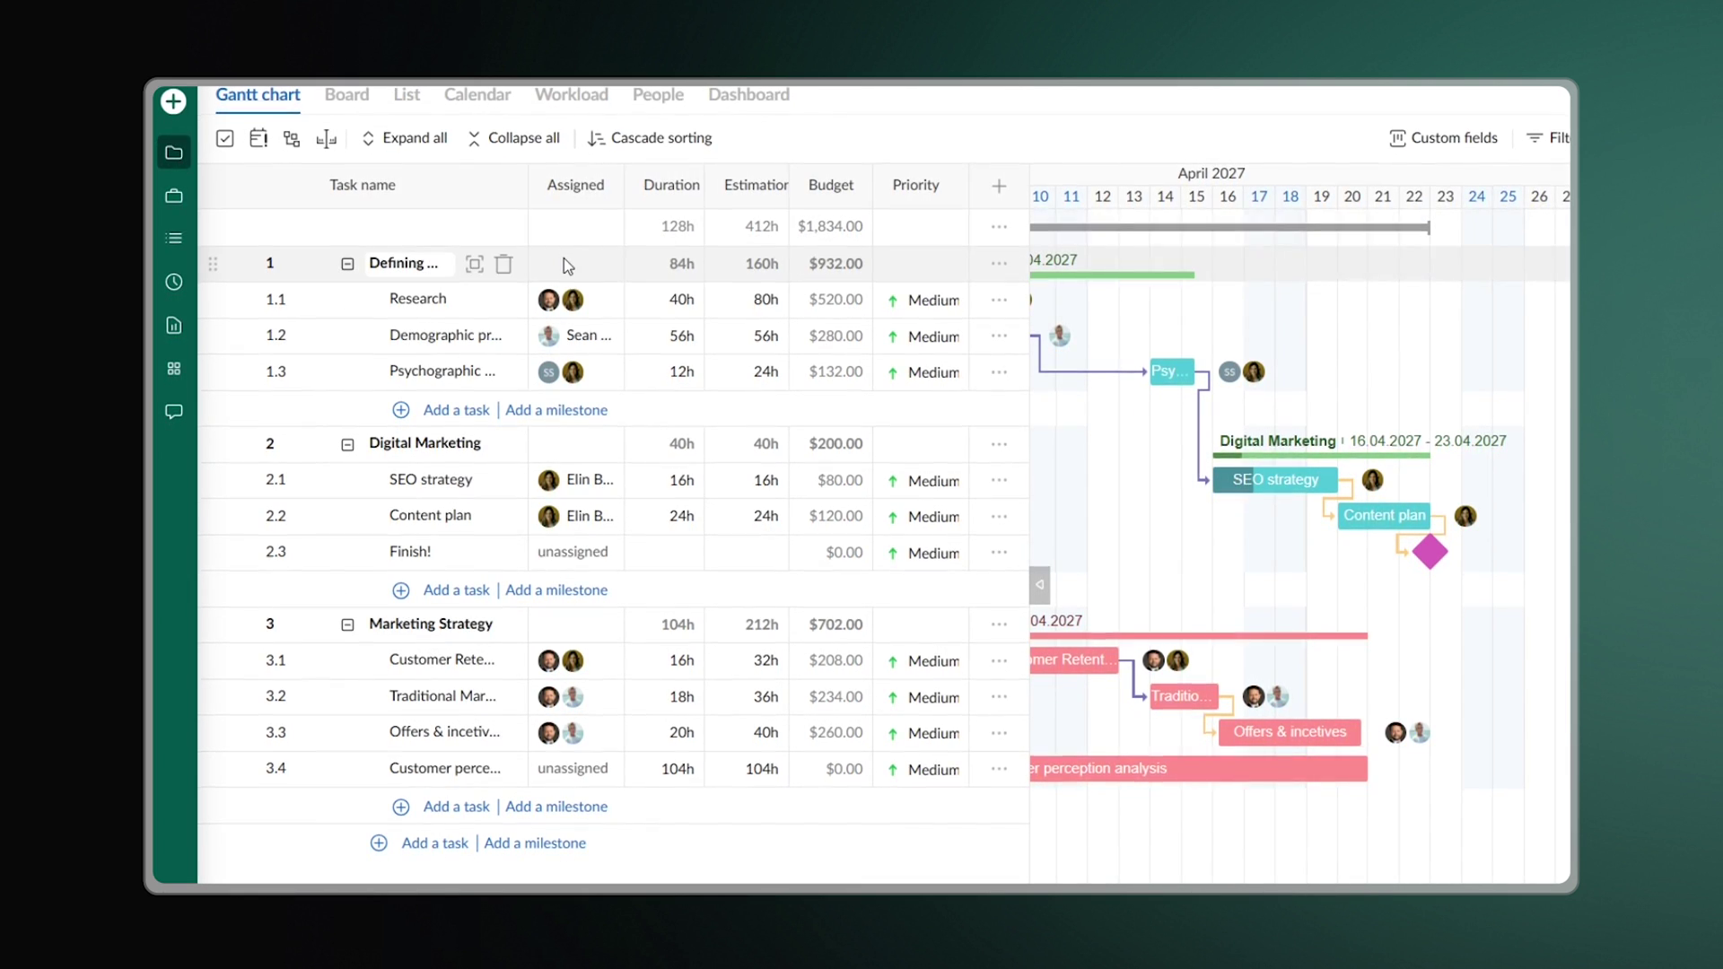
Step: Assign a team member to the Psychographic profile task
{"action": "scroll", "coordinate": [565, 287], "scroll_direction": "down", "scroll_amount": 1}
{"action": "left_click", "coordinate": [597, 363]}
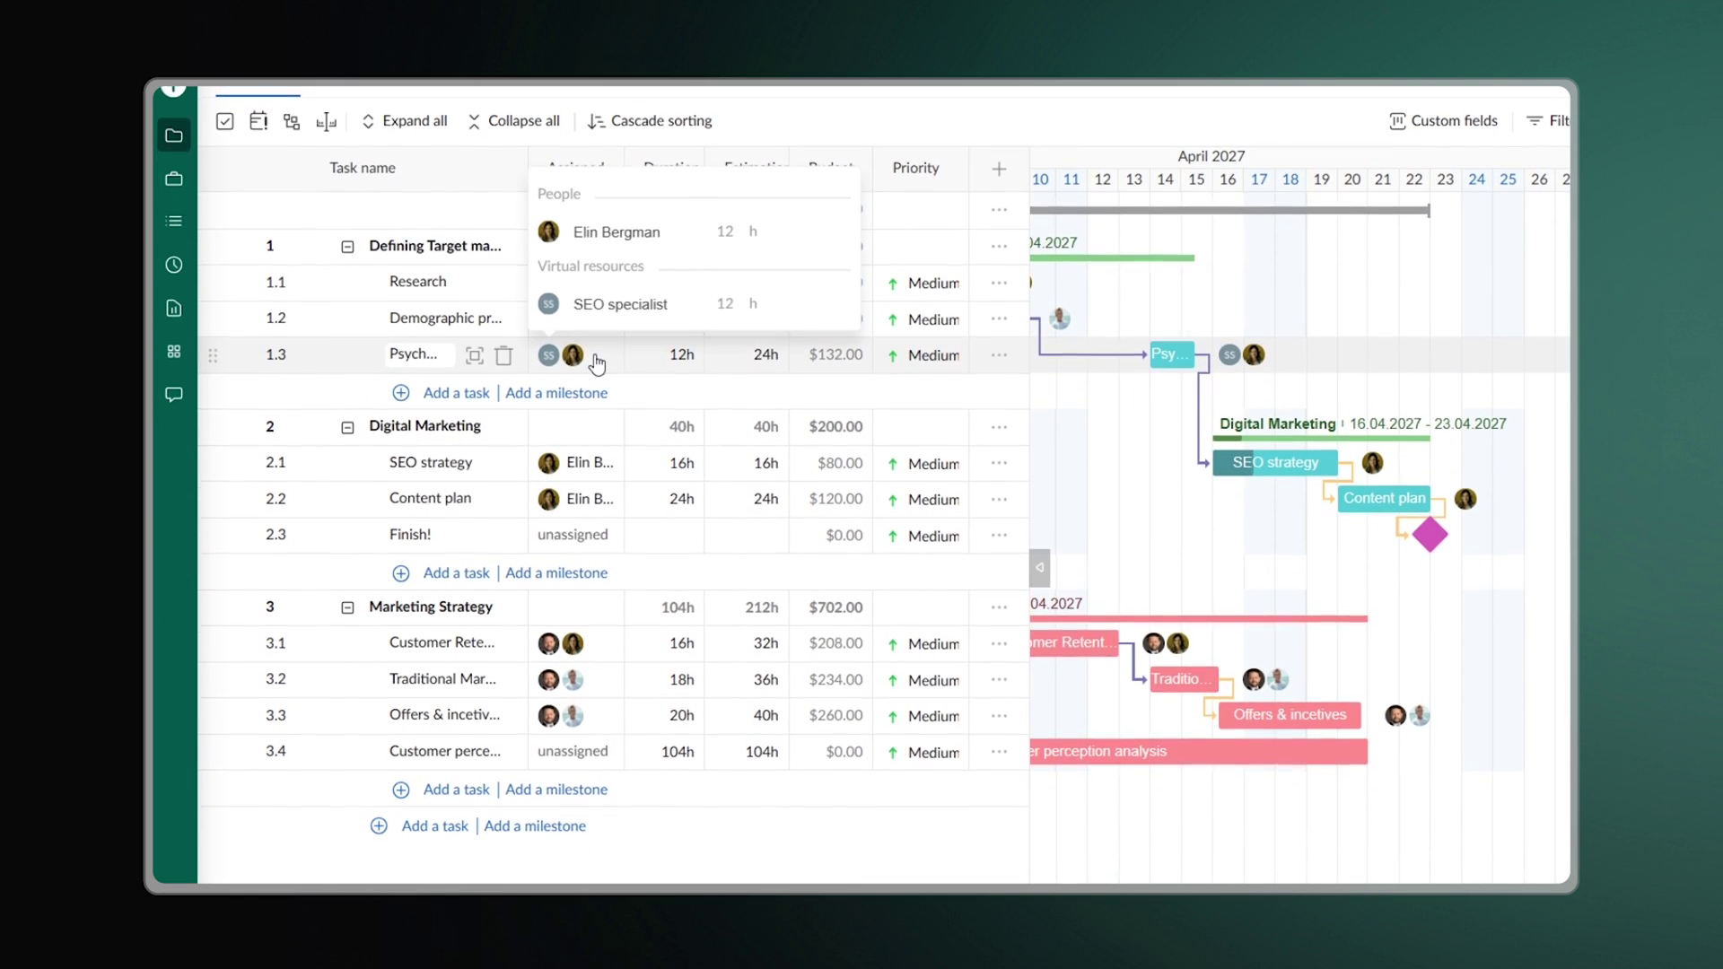
{"action": "left_click", "coordinate": [548, 476]}
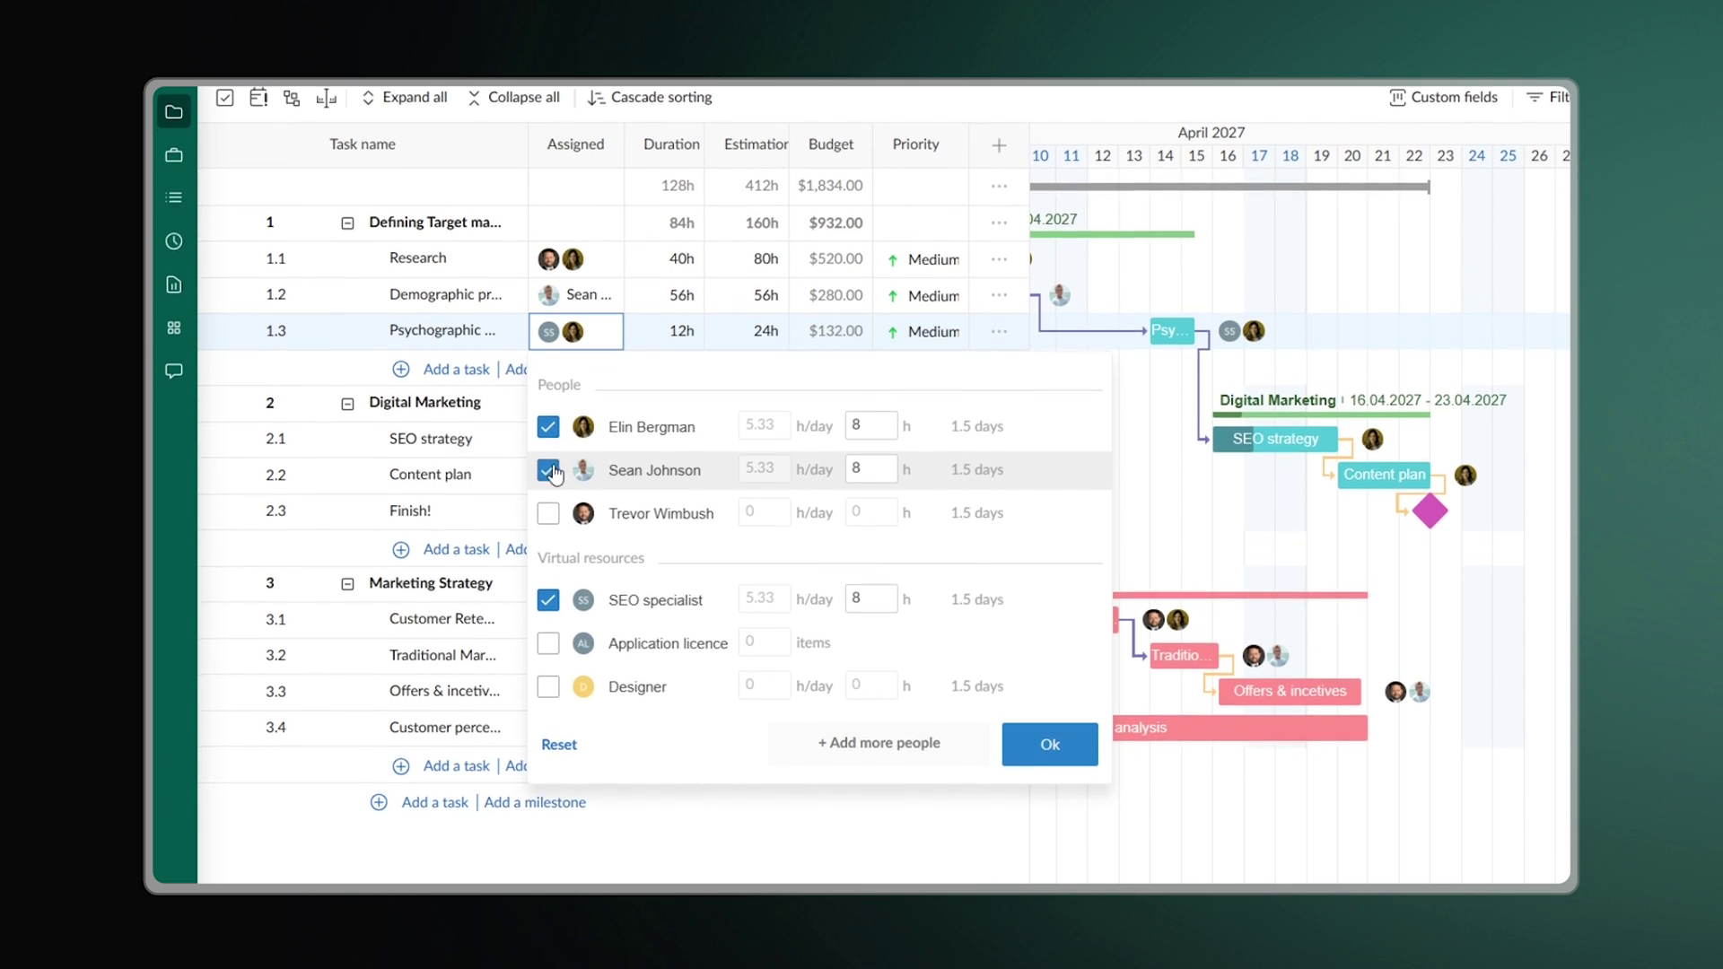
{"action": "left_click", "coordinate": [547, 519]}
{"action": "left_click", "coordinate": [1037, 743]}
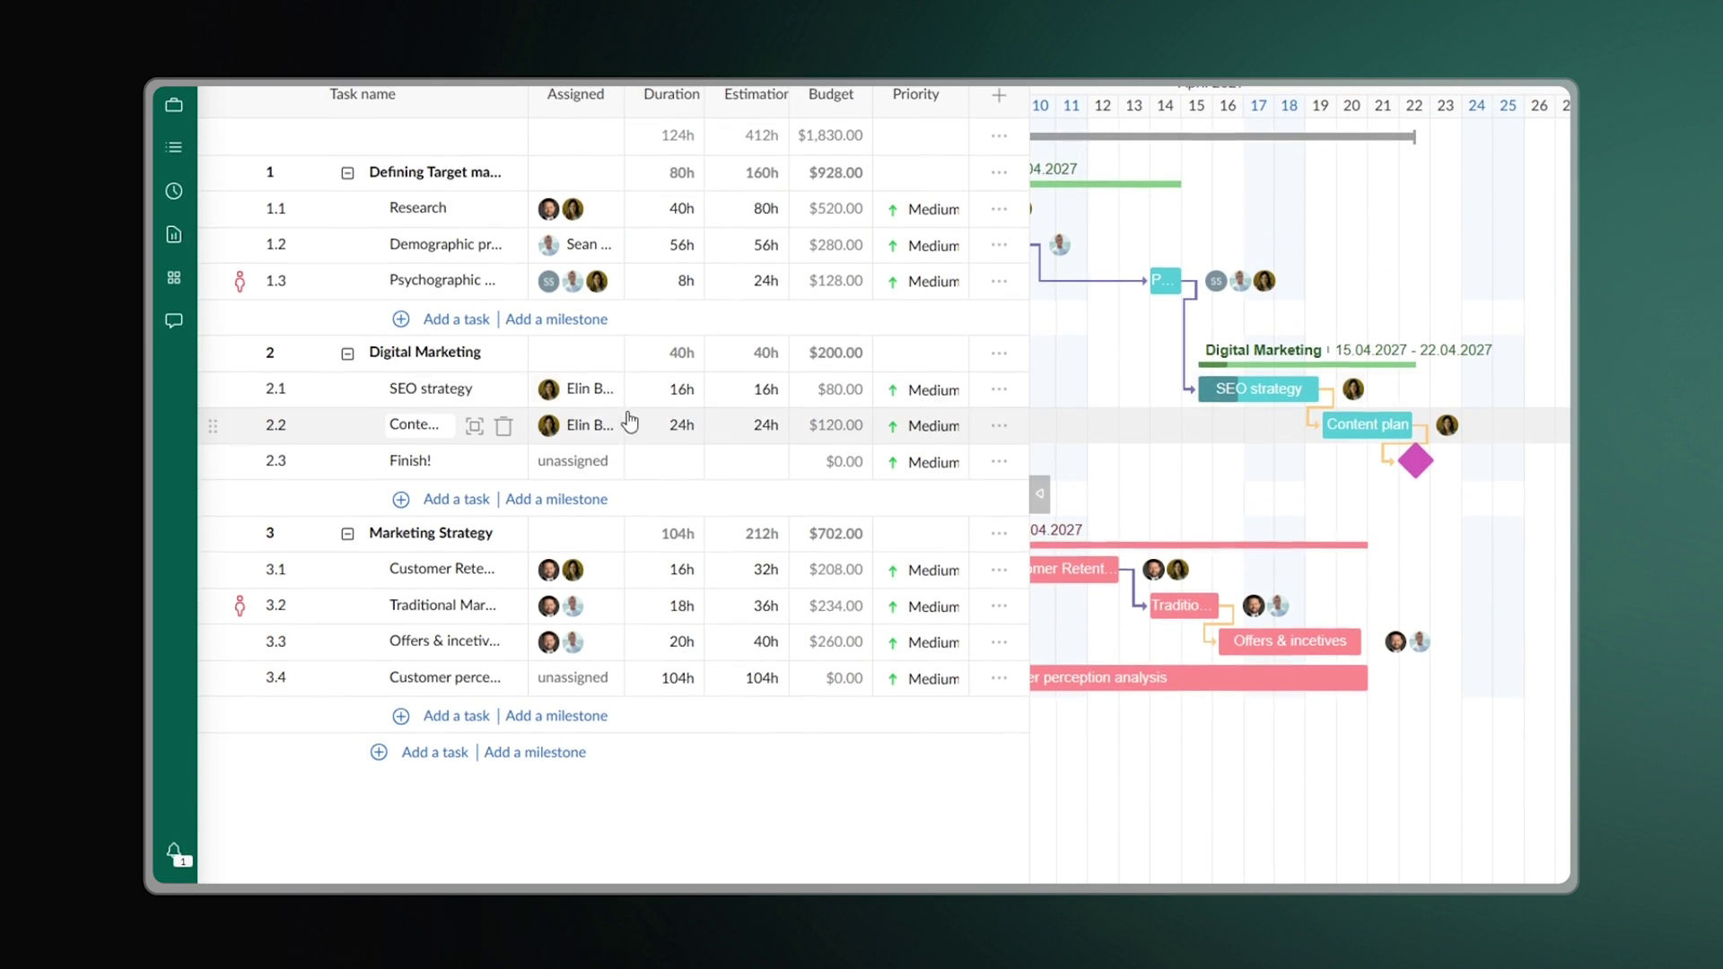
Step: Assign SEO specialist to SEO strategy, and Application licence plus Designer to Content plan
{"action": "left_click", "coordinate": [593, 395]}
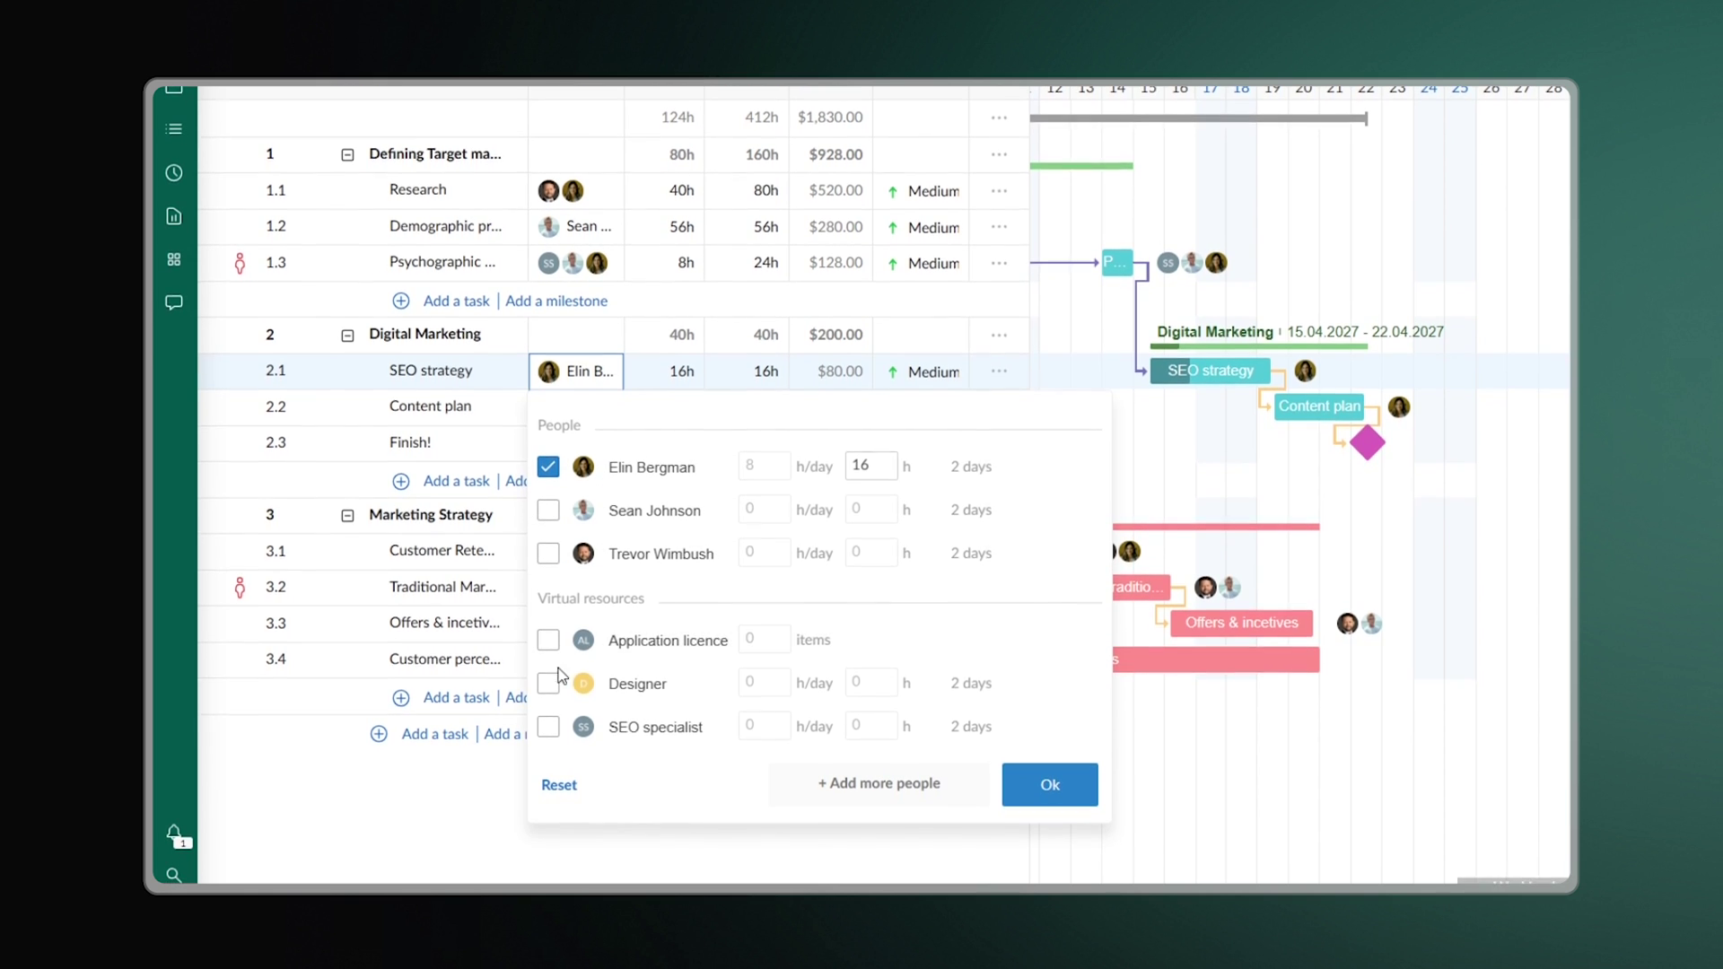
{"action": "left_click", "coordinate": [547, 729]}
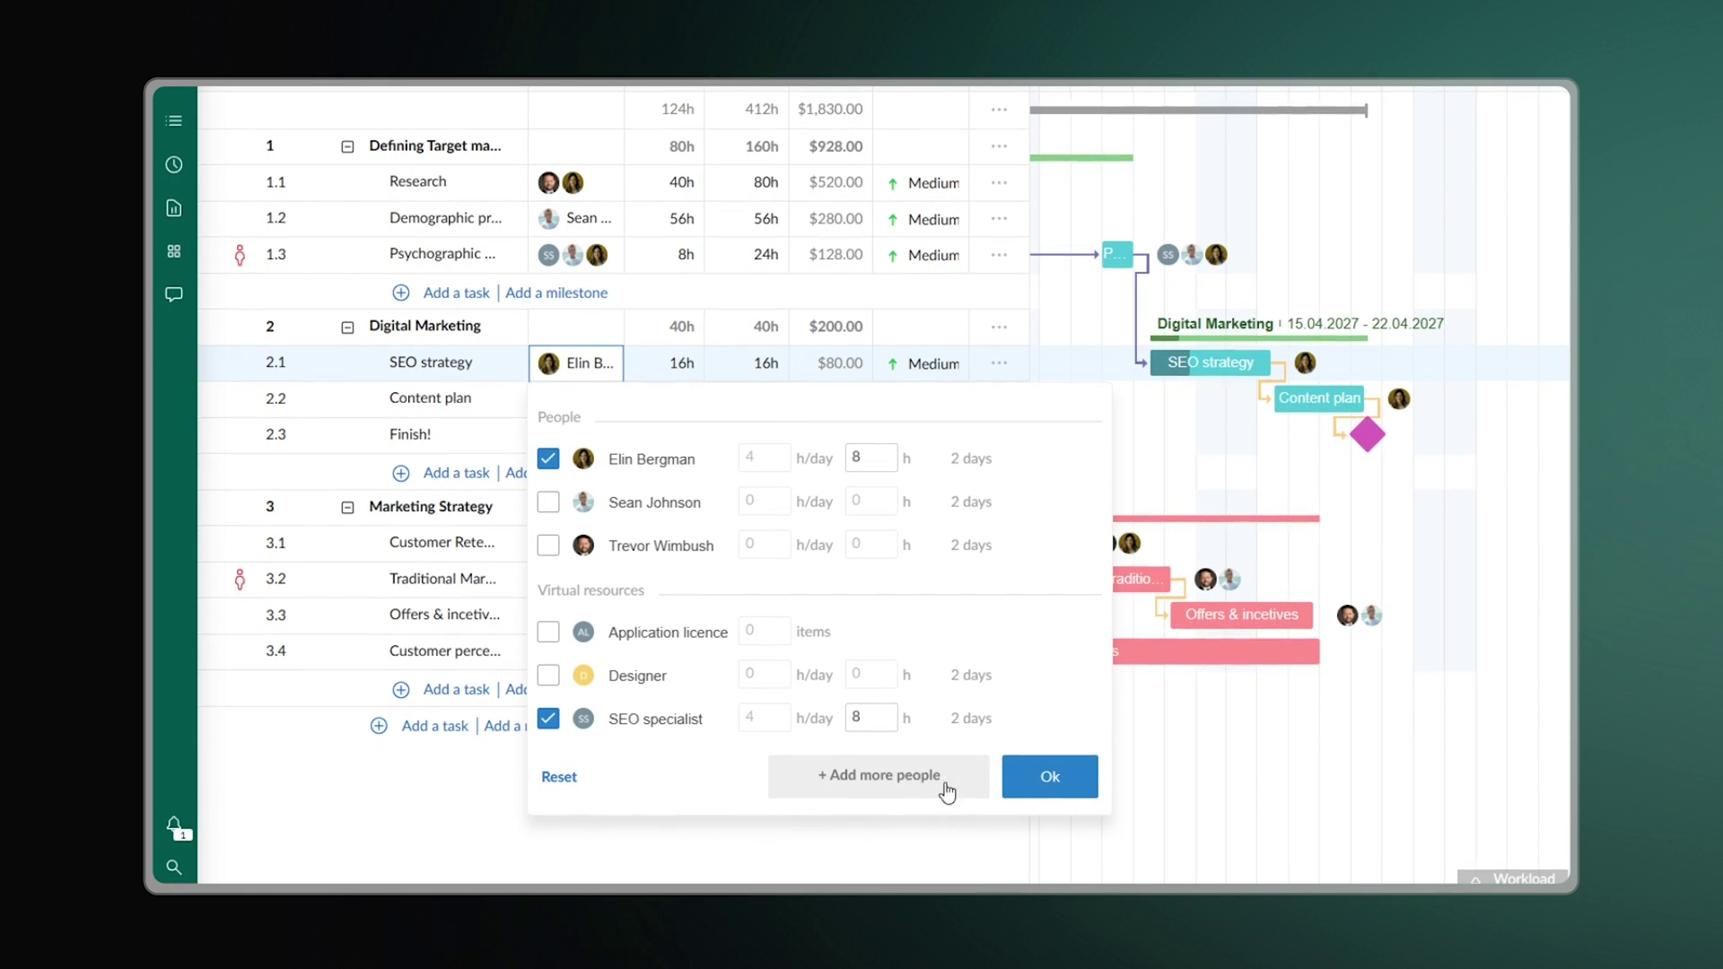
{"action": "left_click", "coordinate": [1045, 777]}
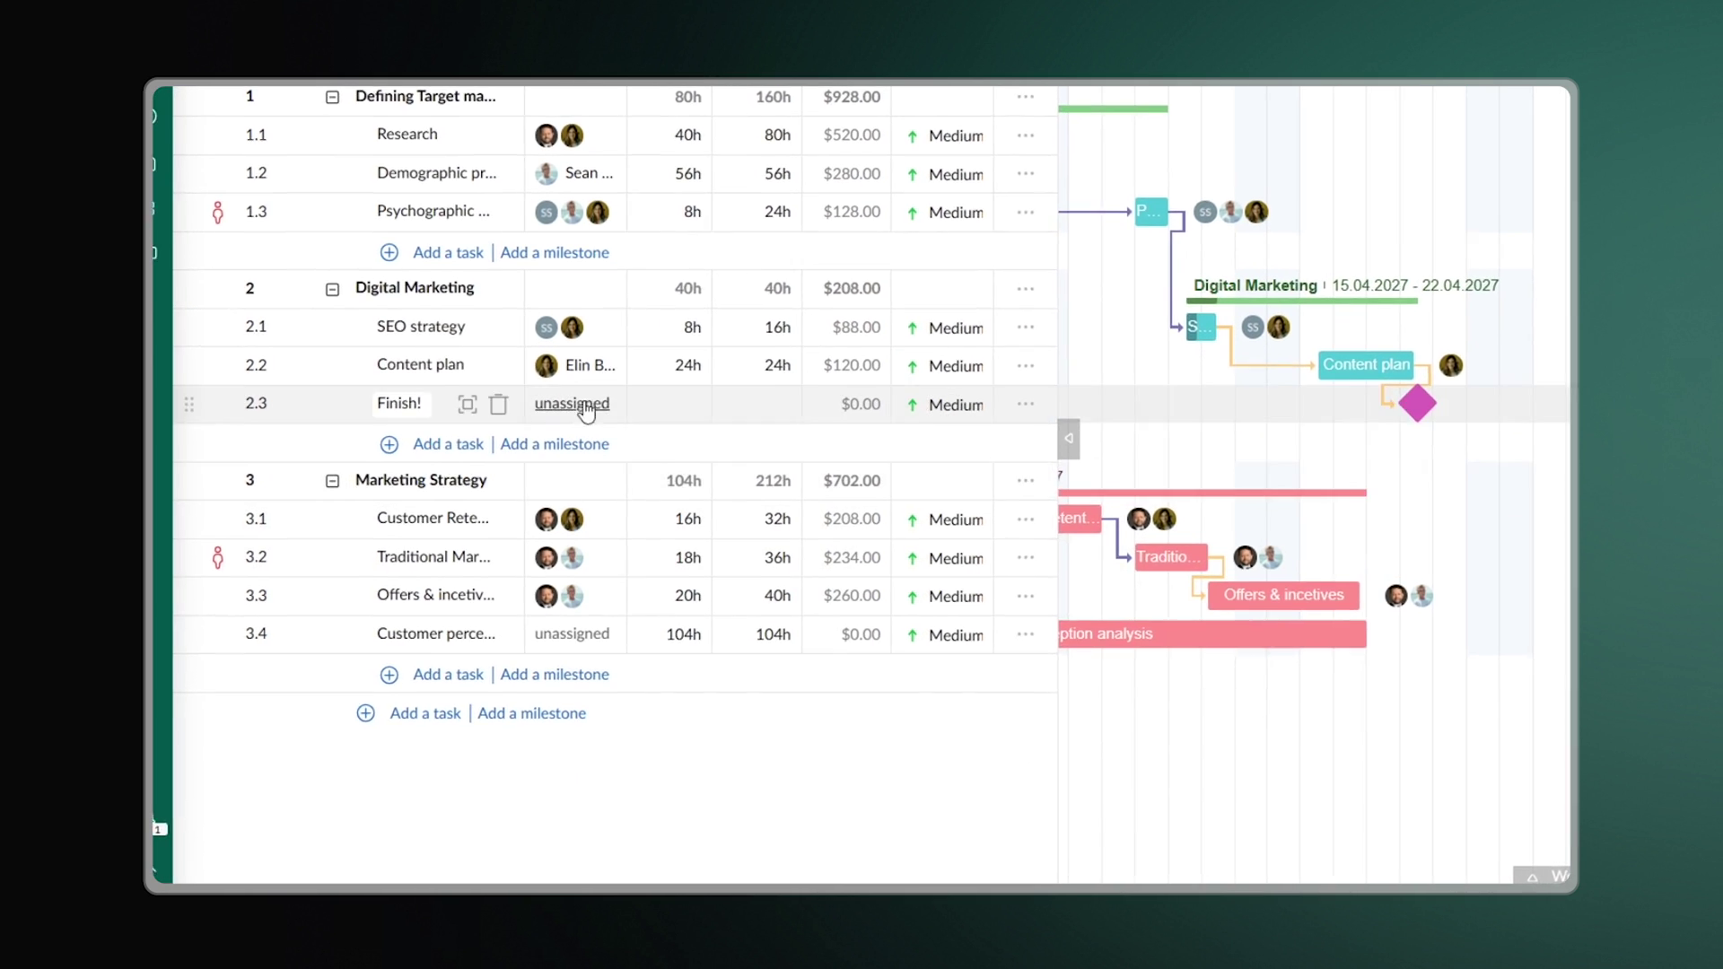
{"action": "left_click", "coordinate": [584, 381]}
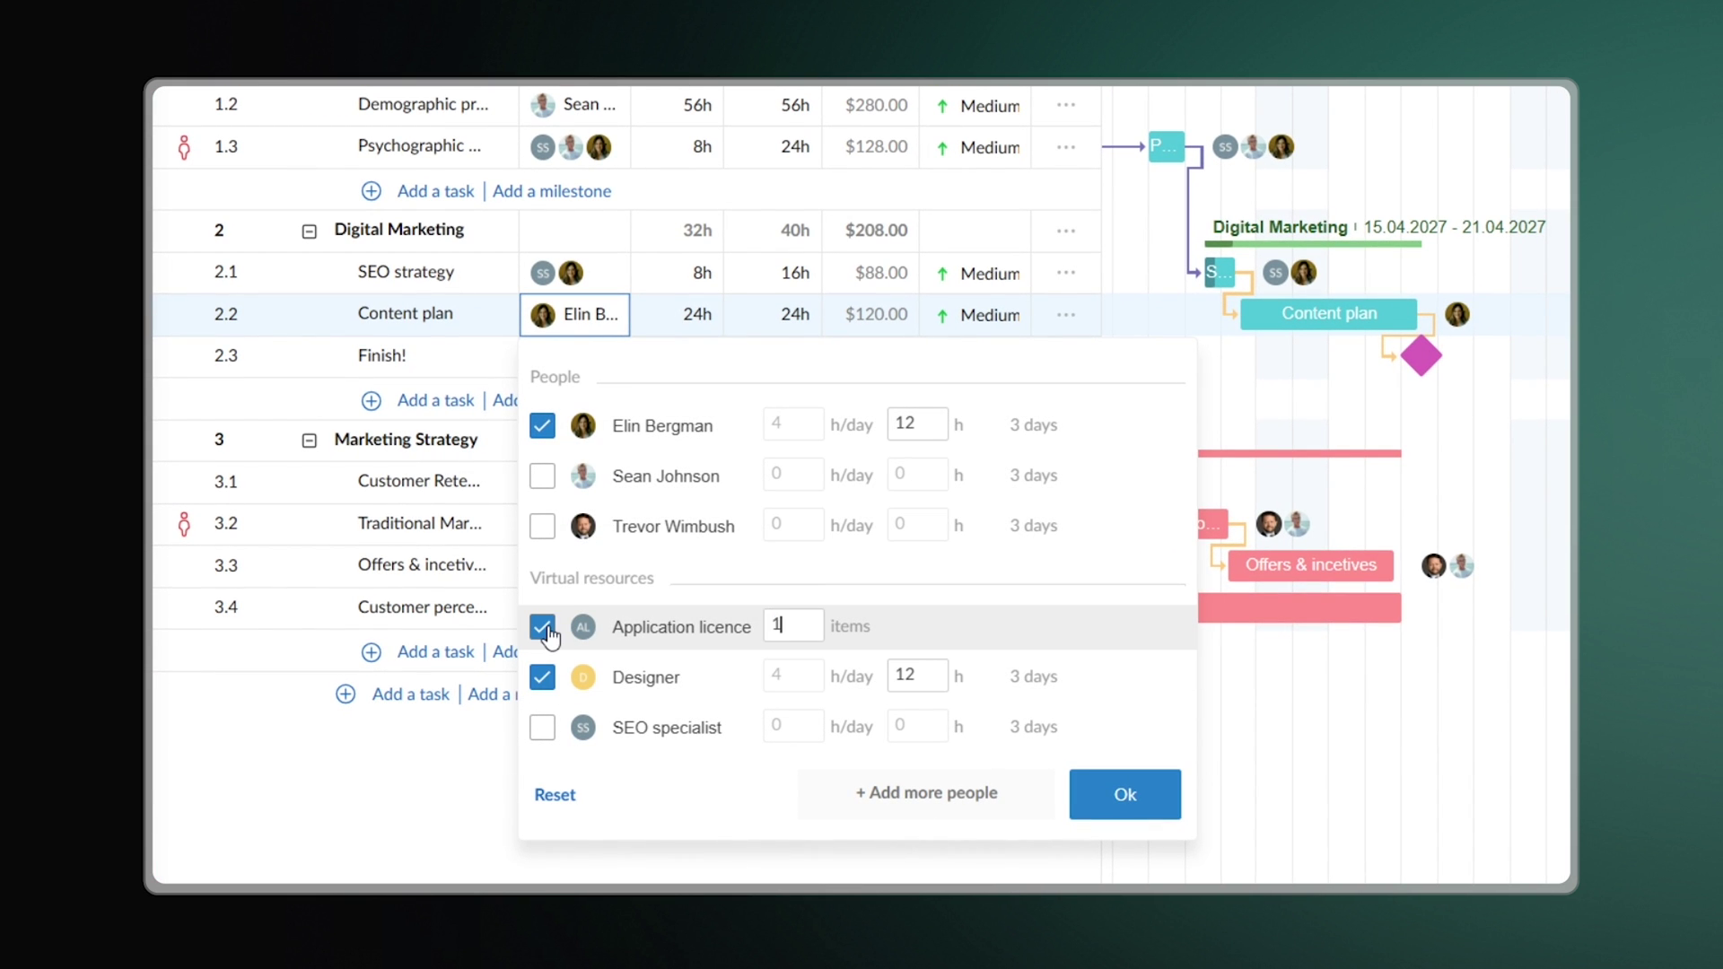
{"action": "left_click", "coordinate": [1125, 794]}
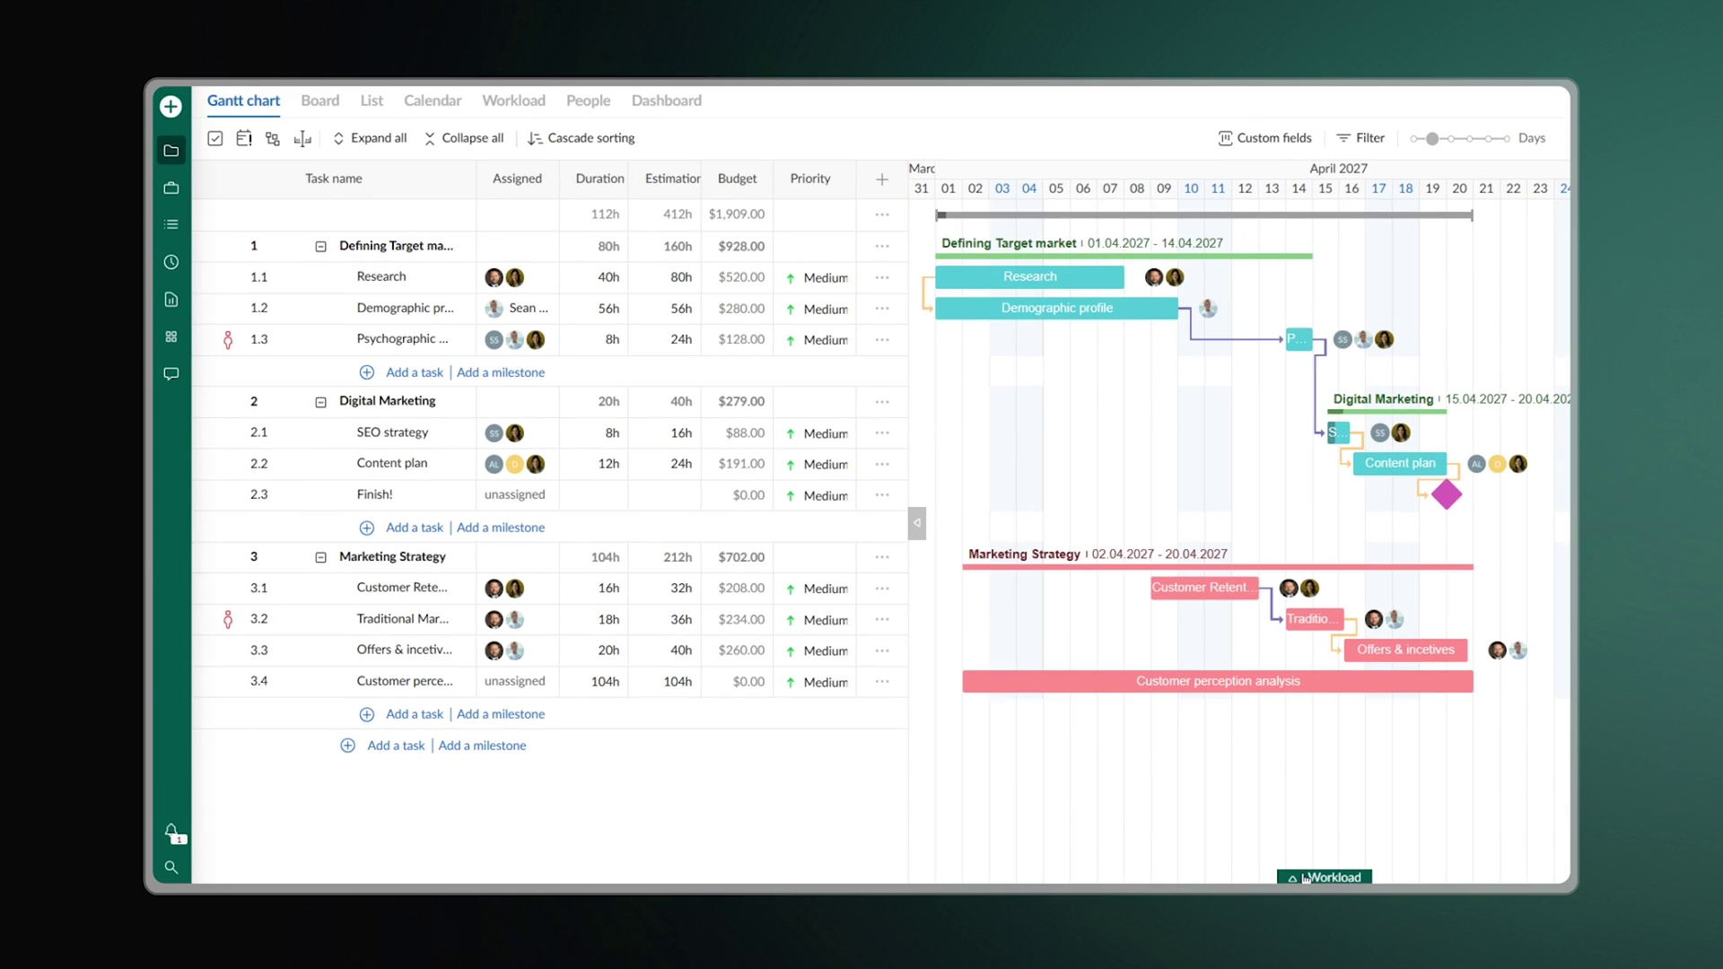
Step: Open the Workload panel, expand the overloaded member's tasks, and shift Marketing Strategy to start 05.04
{"action": "left_click", "coordinate": [1378, 882]}
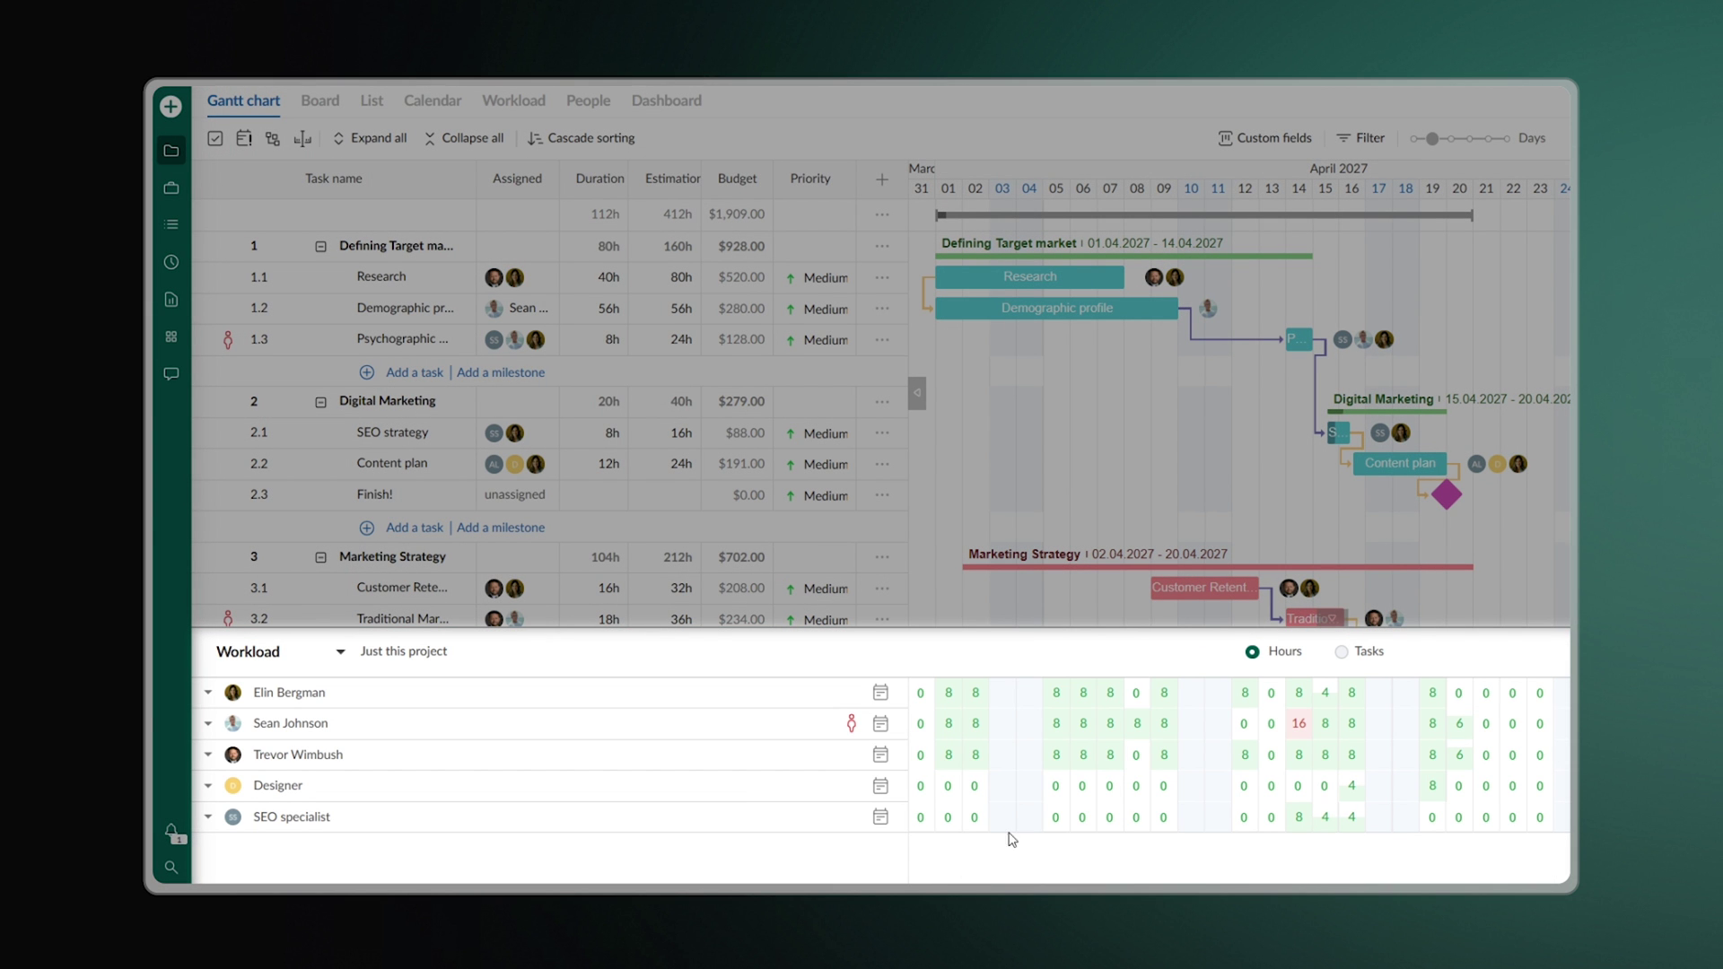
{"action": "left_click", "coordinate": [213, 727]}
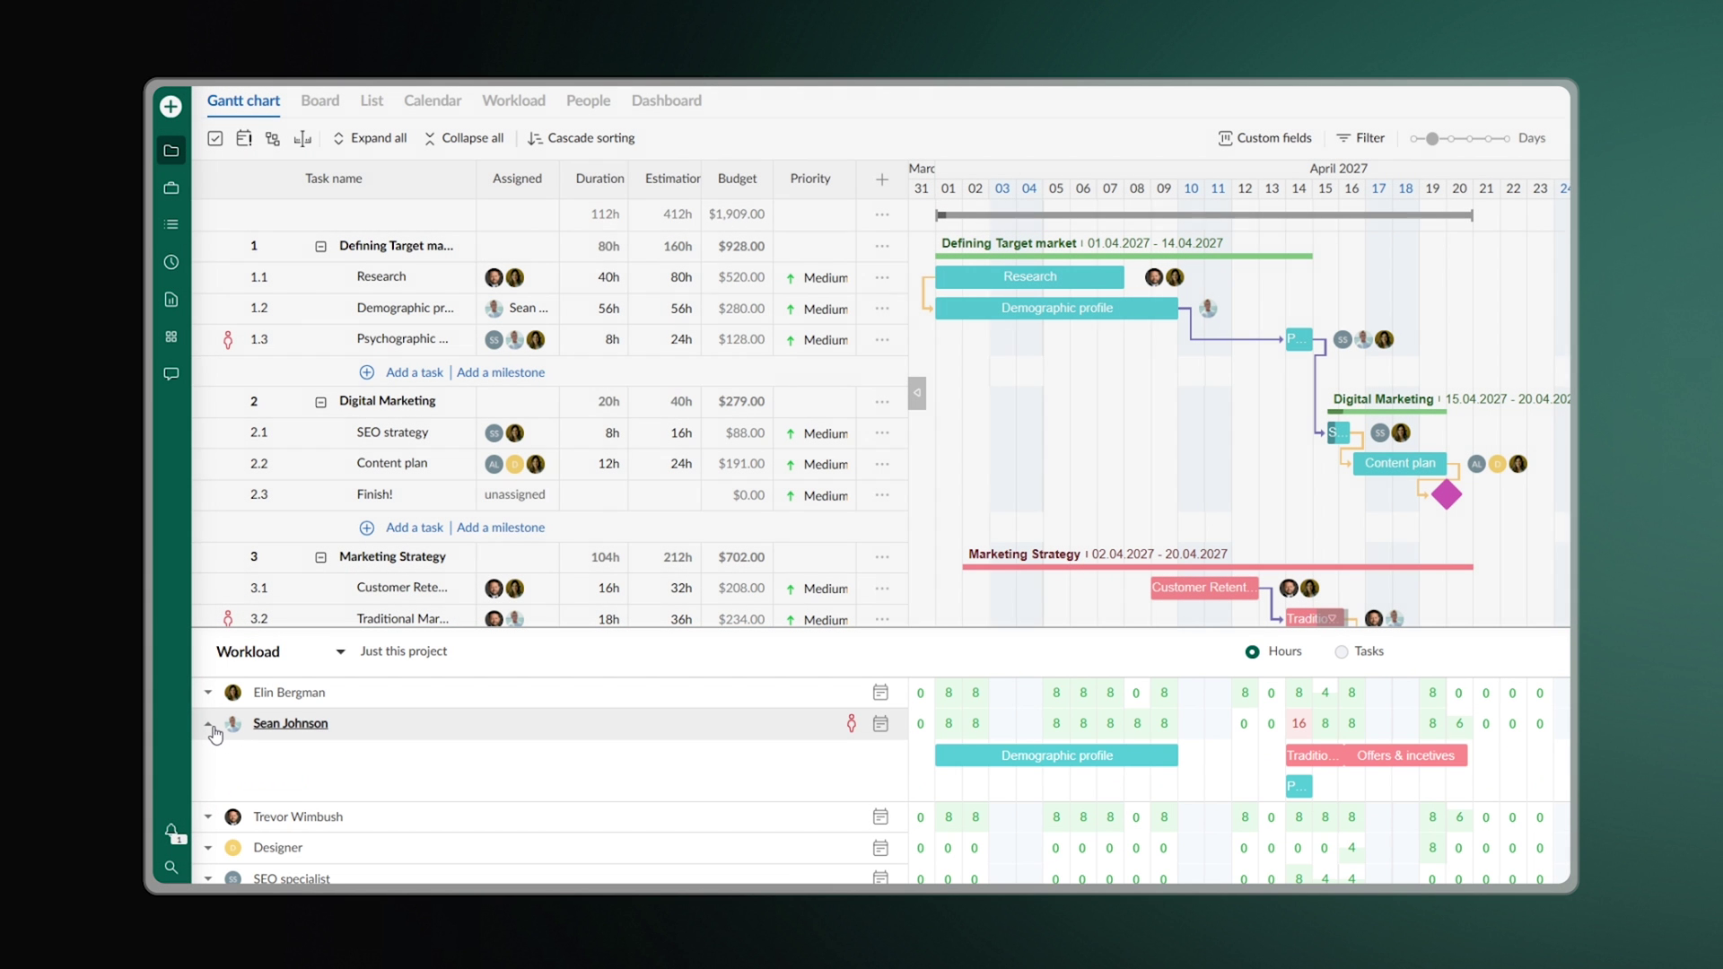
{"action": "scroll", "coordinate": [1138, 466], "scroll_direction": "down", "scroll_amount": 3}
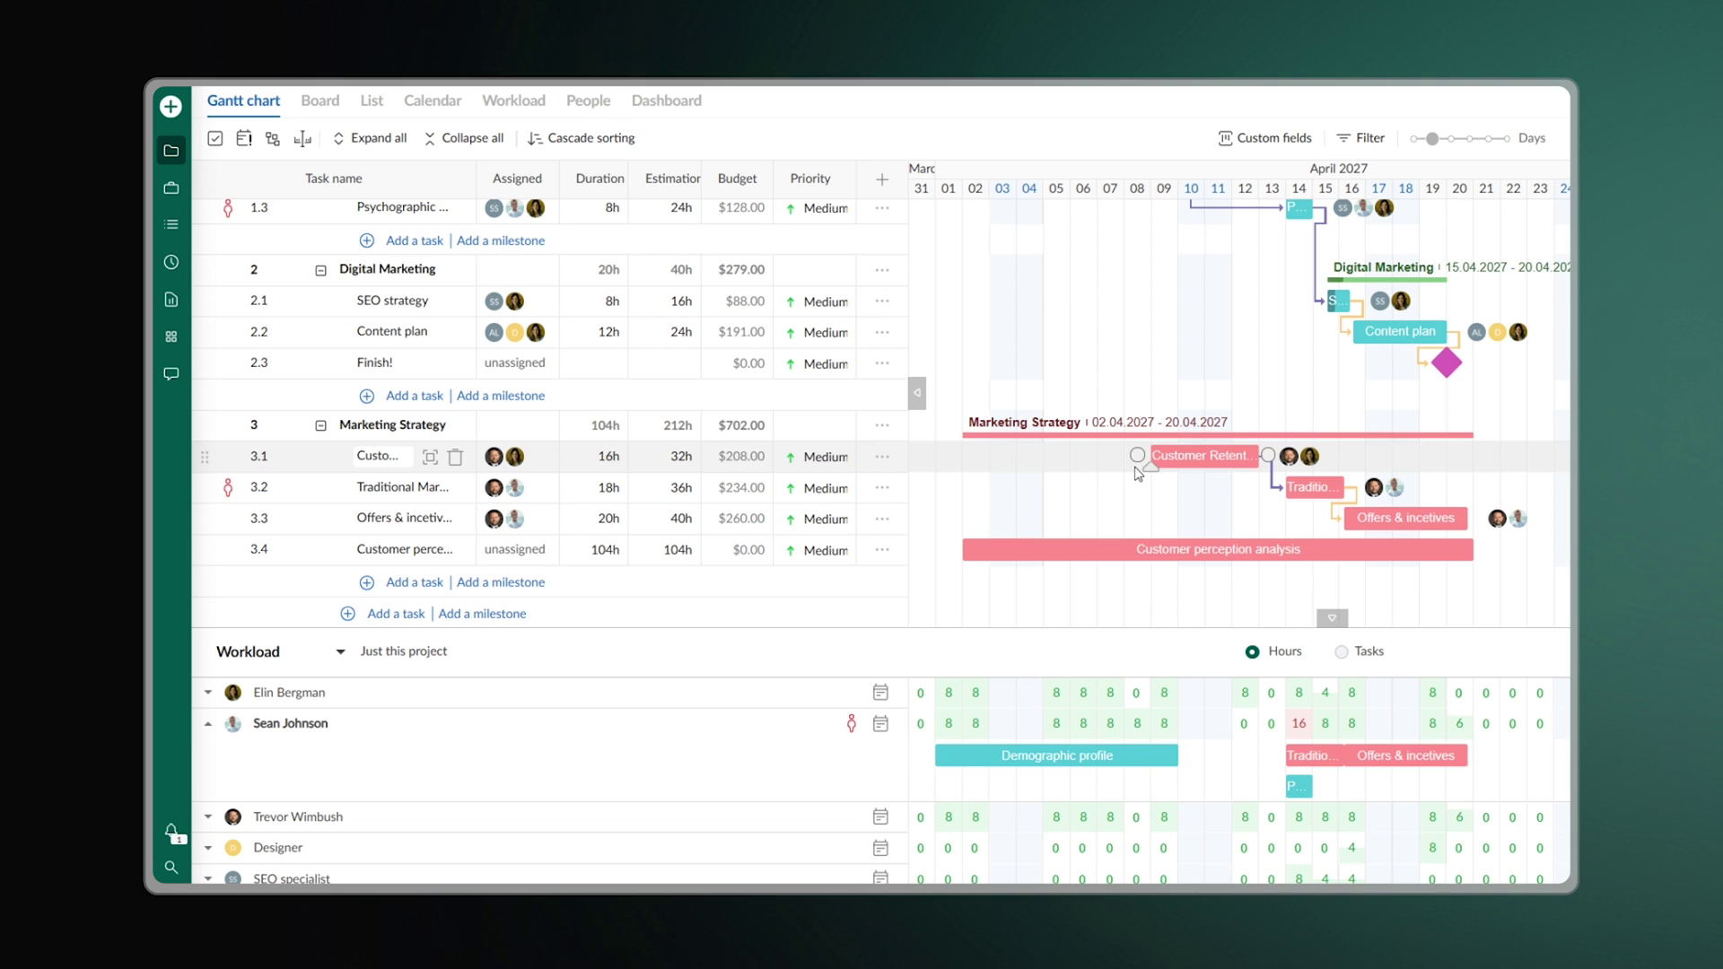
{"action": "left_click_drag", "start_coordinate": [1058, 429], "coordinate": [1138, 429]}
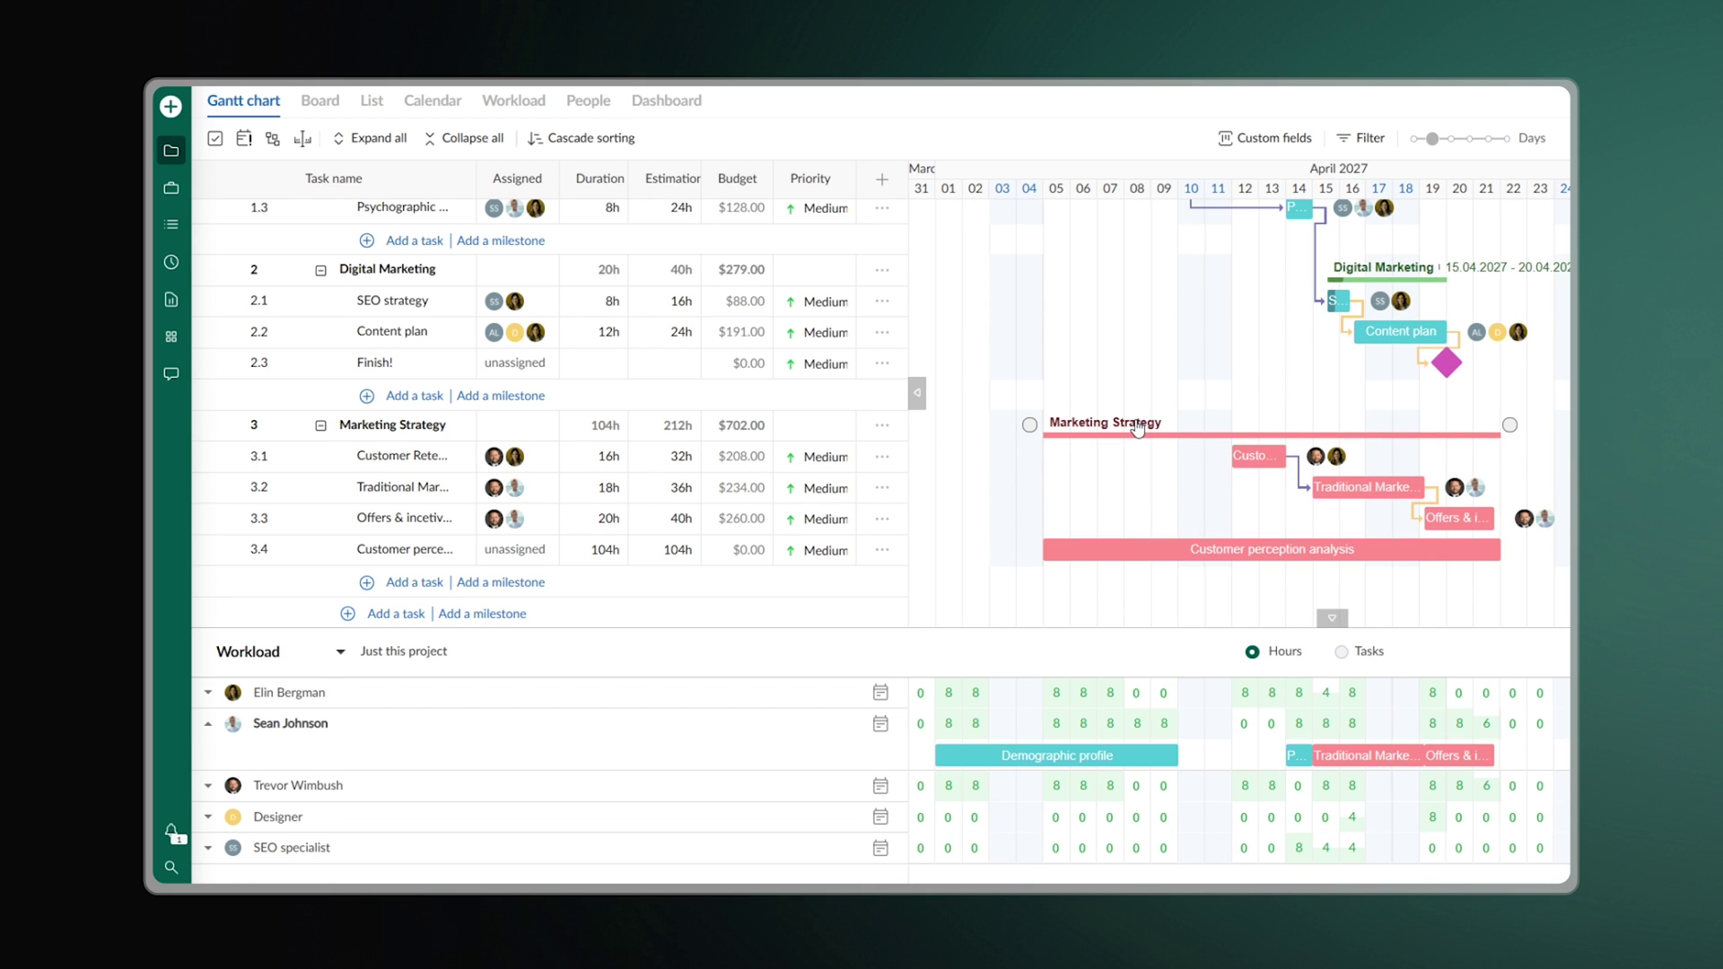